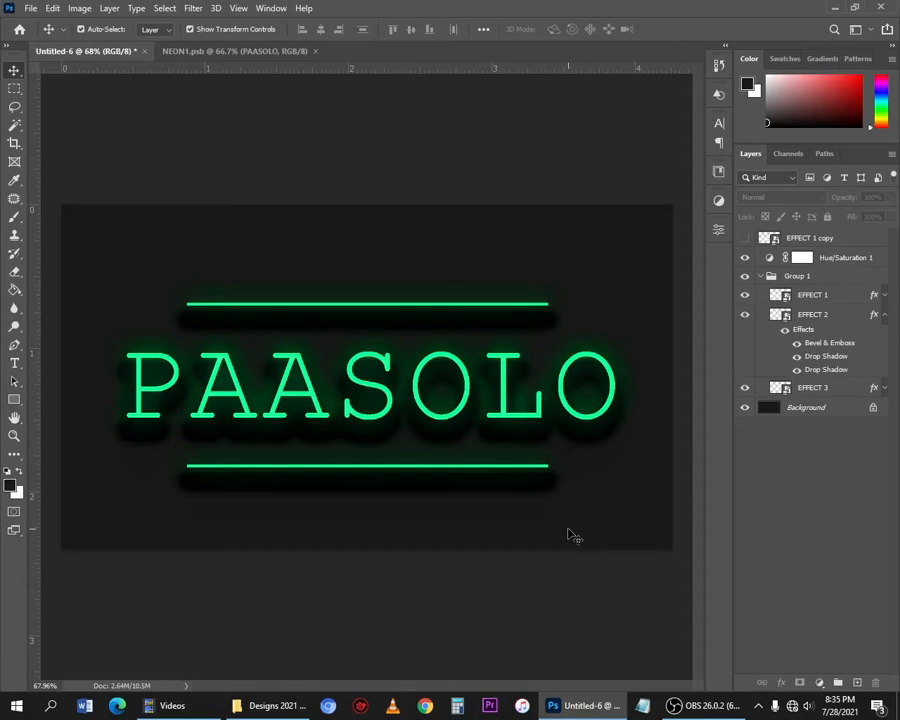
# Replace the PAASOLO text in NEON1.psb with NEON, save it, and return to the Untitled-6 neon design
pyautogui.click(228, 53)
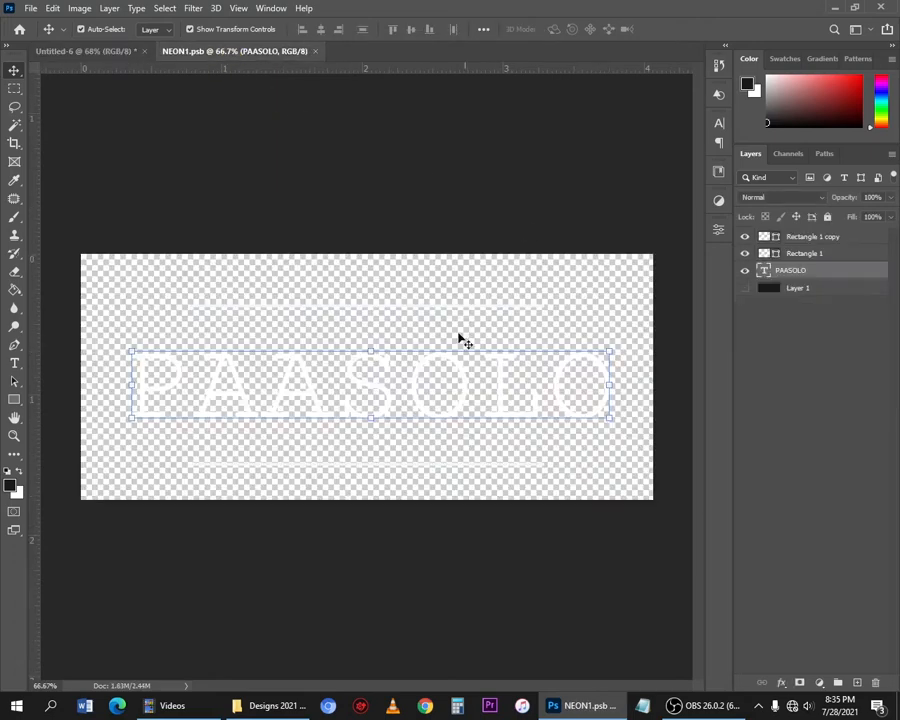
pyautogui.doubleClick(418, 390)
pyautogui.write('NEON')
pyautogui.press('Escape')
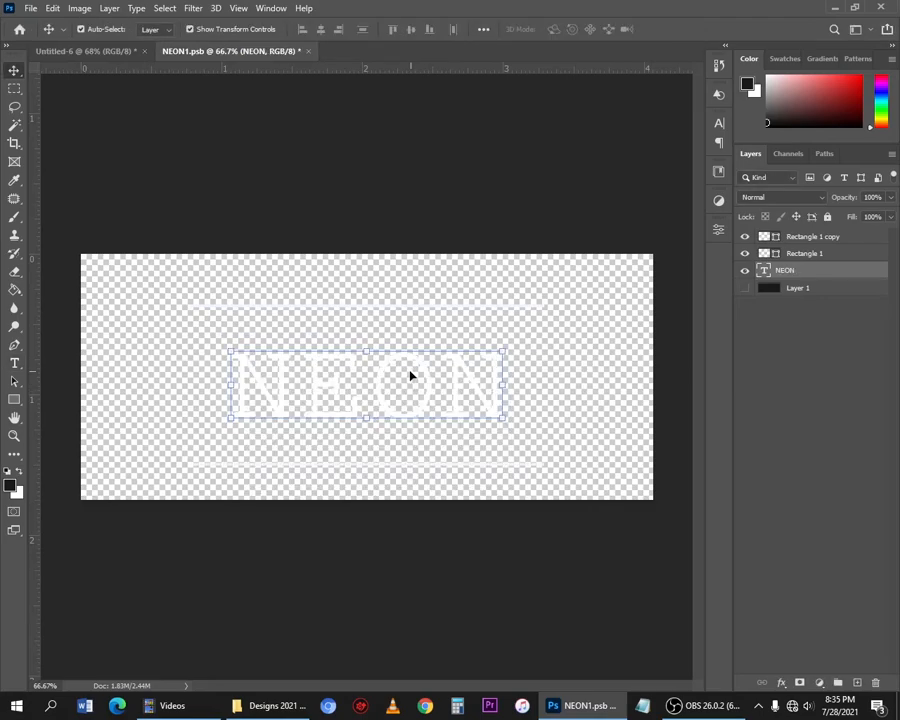
pyautogui.hotkey('ctrl', 's')
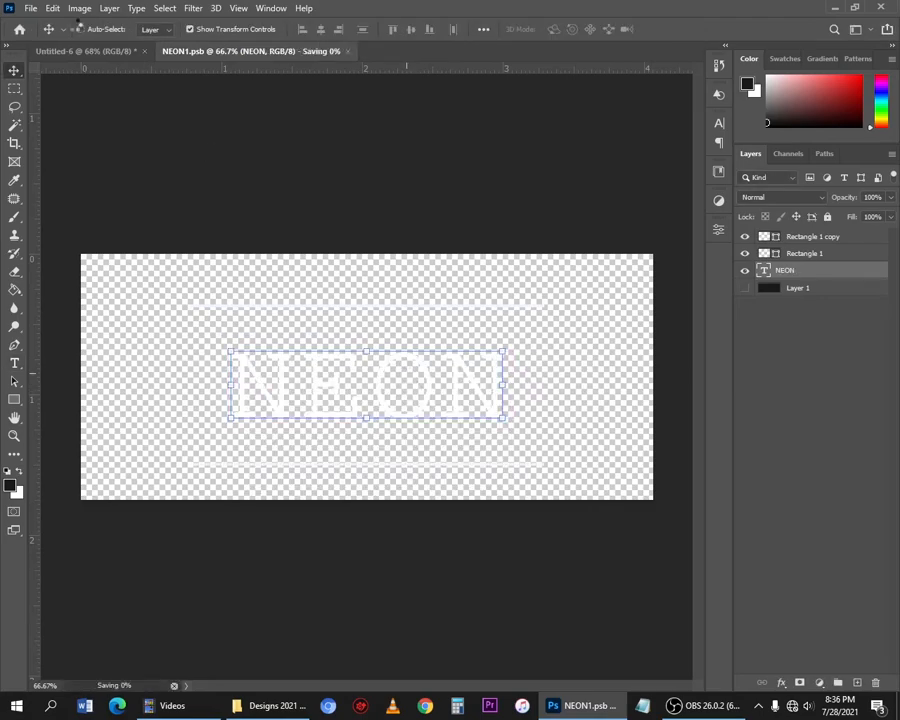
pyautogui.click(84, 51)
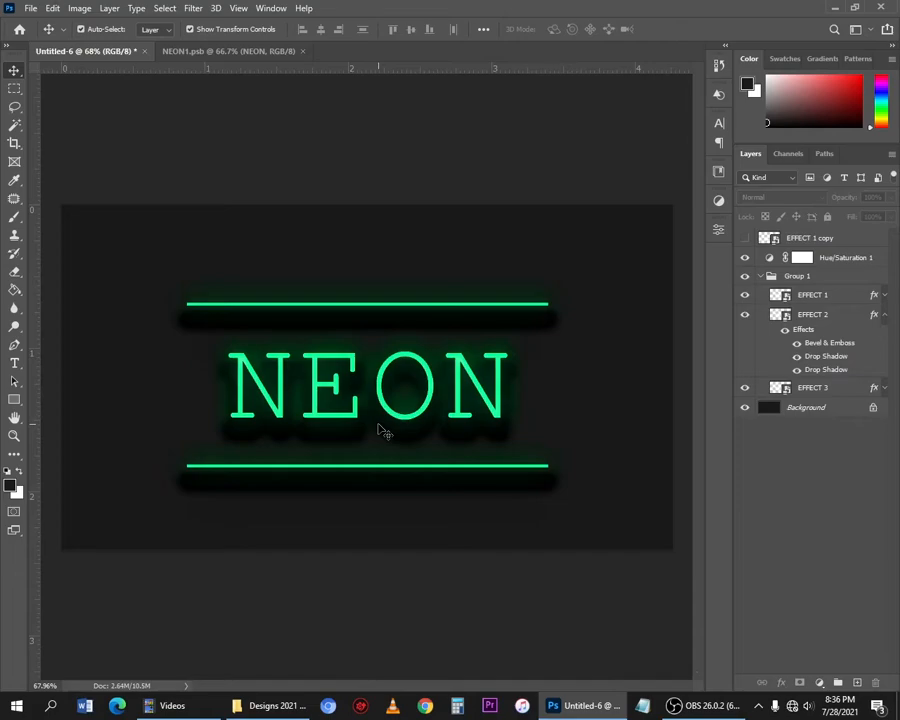
pyautogui.scroll(2, 370, 380)
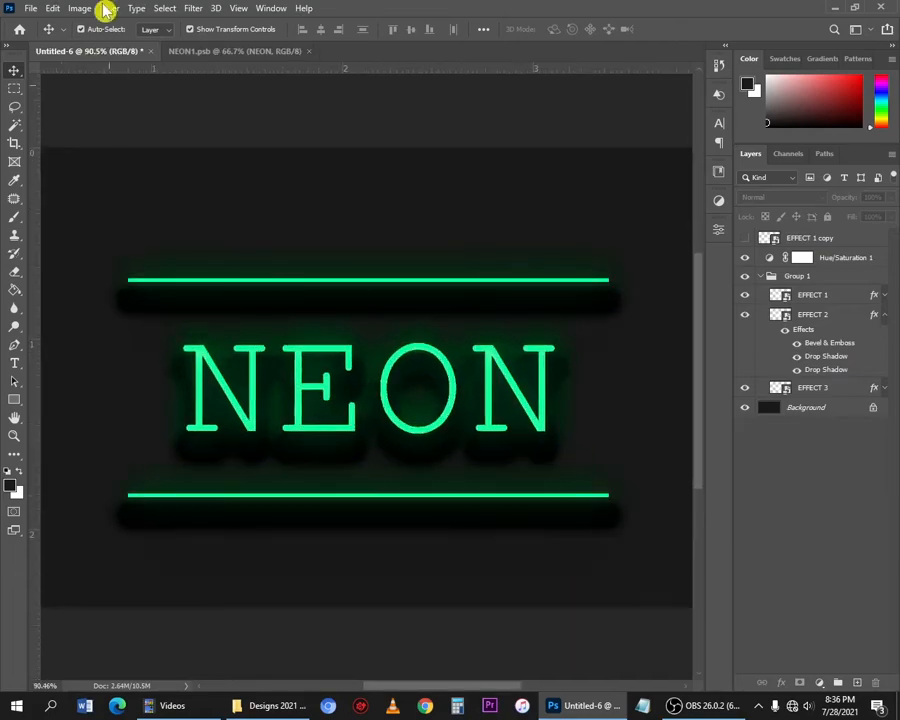
# Place the black circular YRN logo from File Explorer's Local Disk (D:) into NEON1.psb, centred over the NEON text
pyautogui.click(197, 54)
pyautogui.click(270, 706)
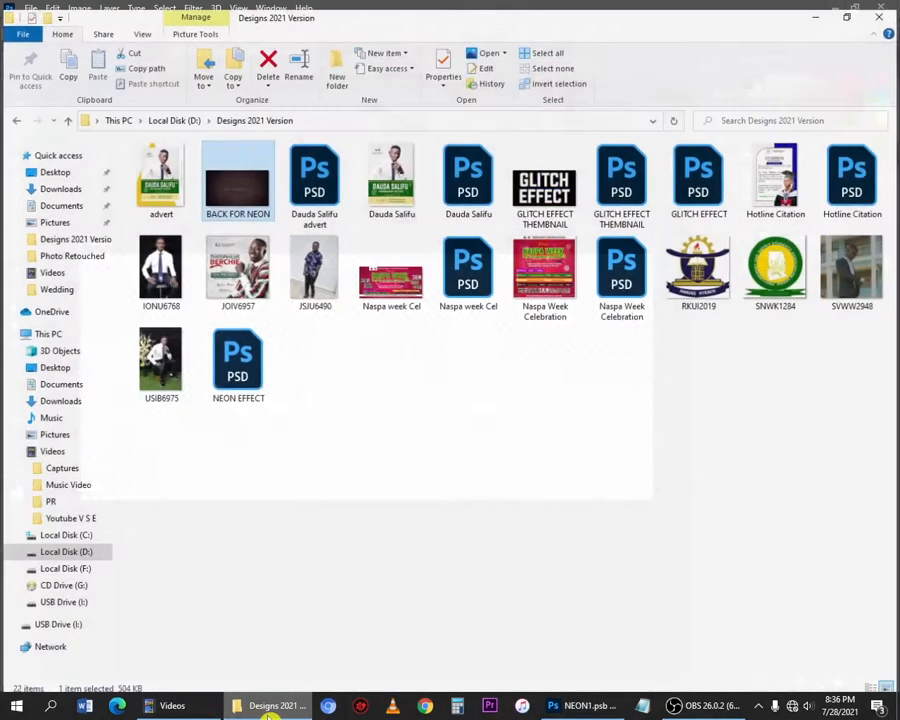
pyautogui.moveTo(700, 262); pyautogui.dragTo(575, 489)
pyautogui.click(13, 111)
pyautogui.moveTo(762, 482); pyautogui.dragTo(350, 393)
pyautogui.moveTo(452, 254); pyautogui.dragTo(416, 305)
pyautogui.press('Return')
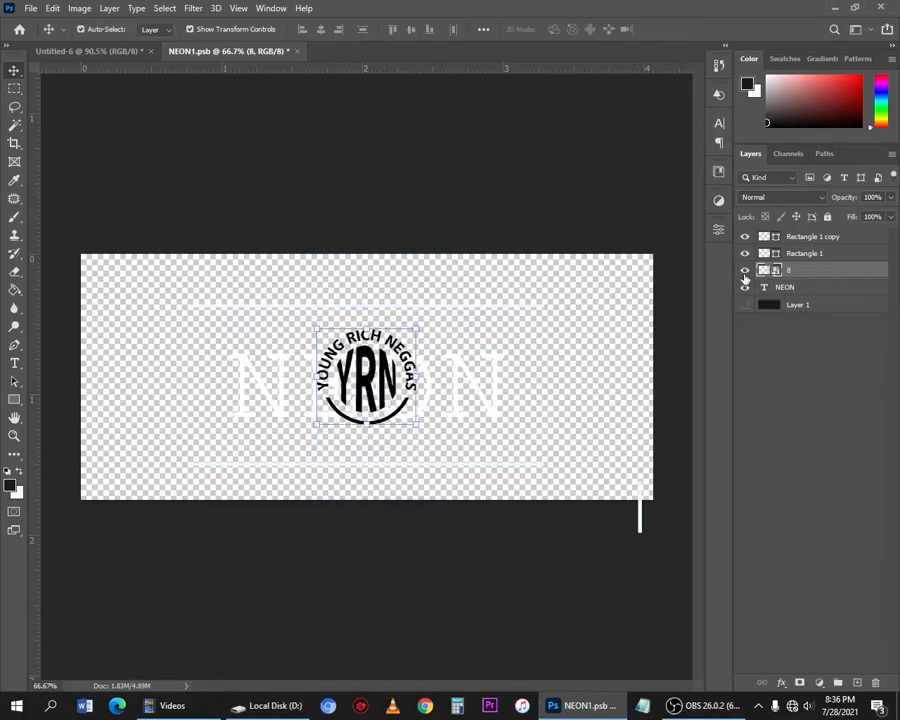
# Show only the logo layer, enlarge the logo to nearly fill the canvas height, save NEON1.psb and return to Untitled-6
pyautogui.keyDown('alt'); pyautogui.click(745, 271); pyautogui.keyUp('alt')
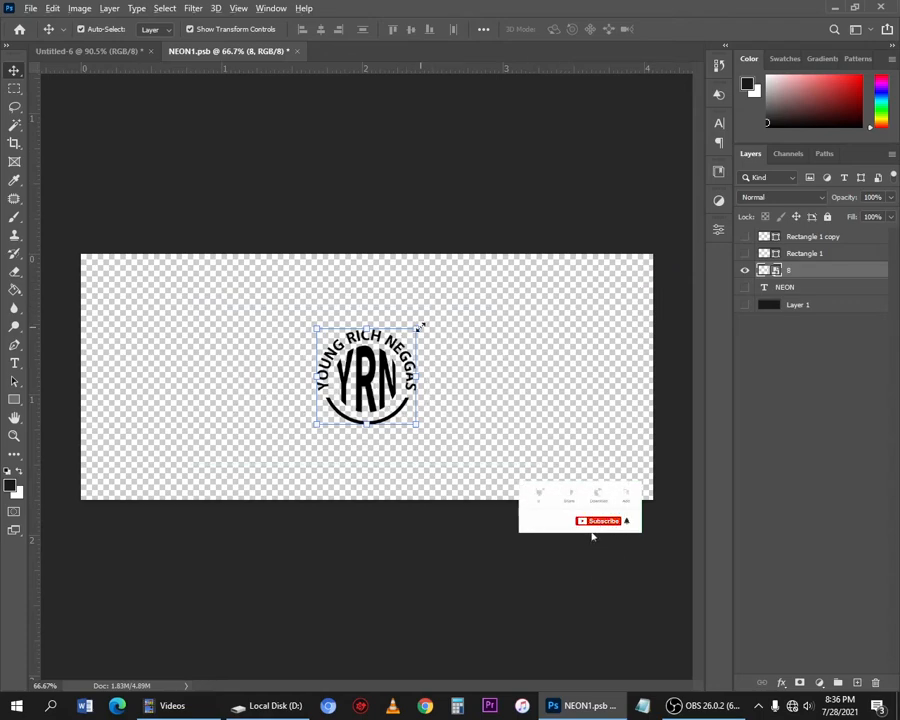
pyautogui.hotkey('ctrl', 't')
pyautogui.moveTo(422, 309); pyautogui.dragTo(458, 281)
pyautogui.press('Return')
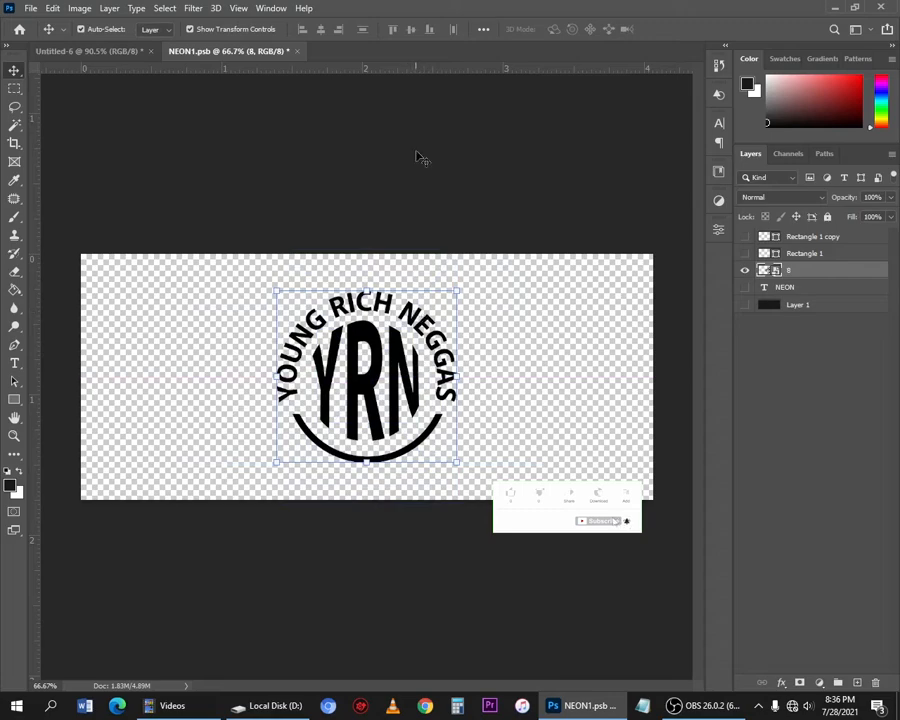
pyautogui.click(138, 62)
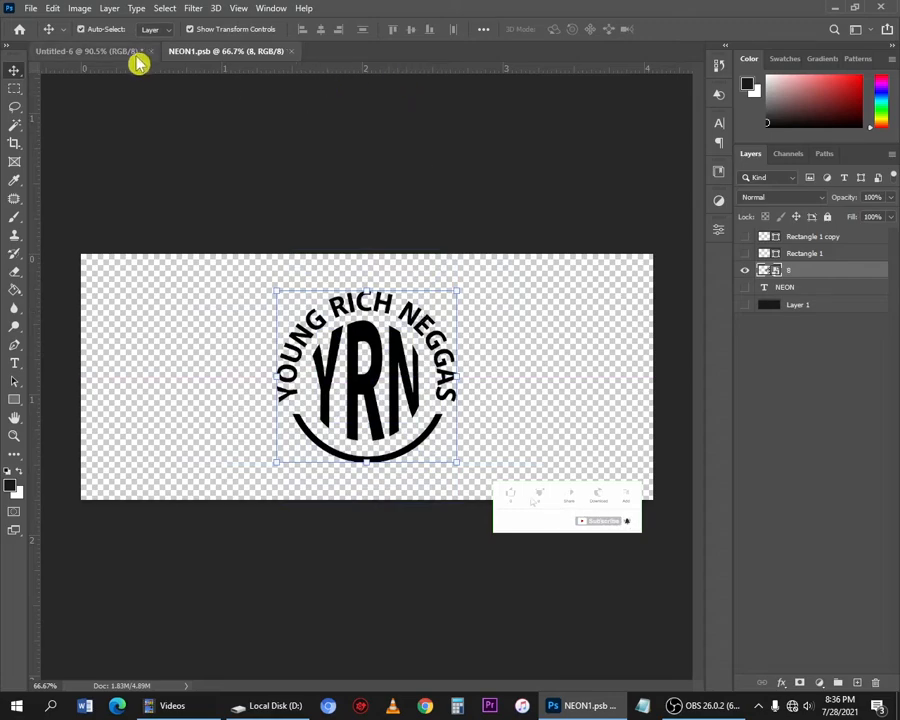
# Examine the neon effect on the YRN logo up close and across the whole design
pyautogui.scroll(4, 373, 322)
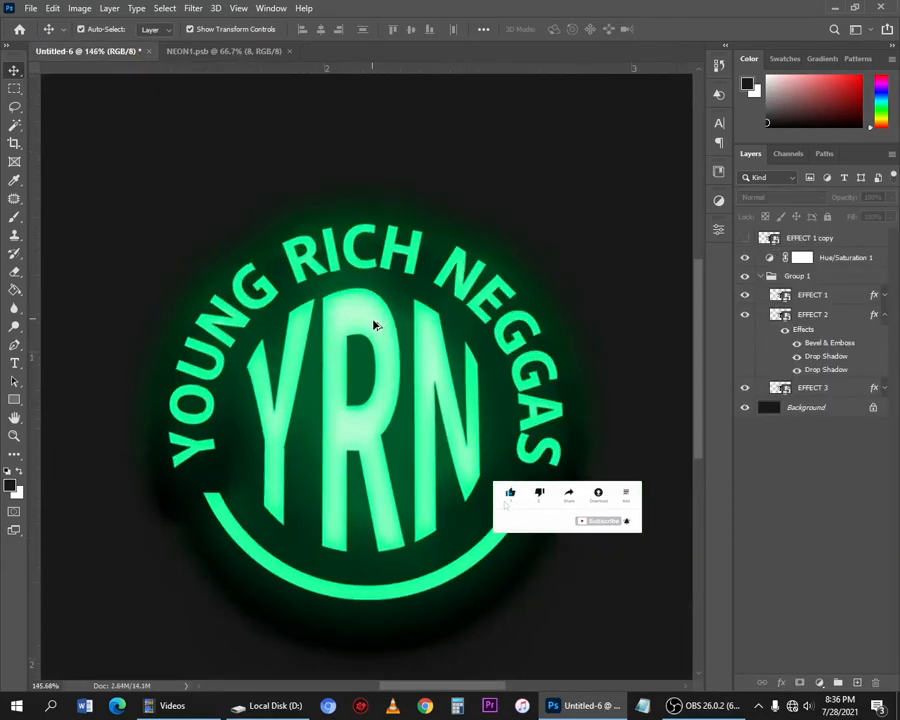
pyautogui.scroll(-4, 376, 324)
pyautogui.scroll(-2, 360, 336)
pyautogui.scroll(2, 384, 322)
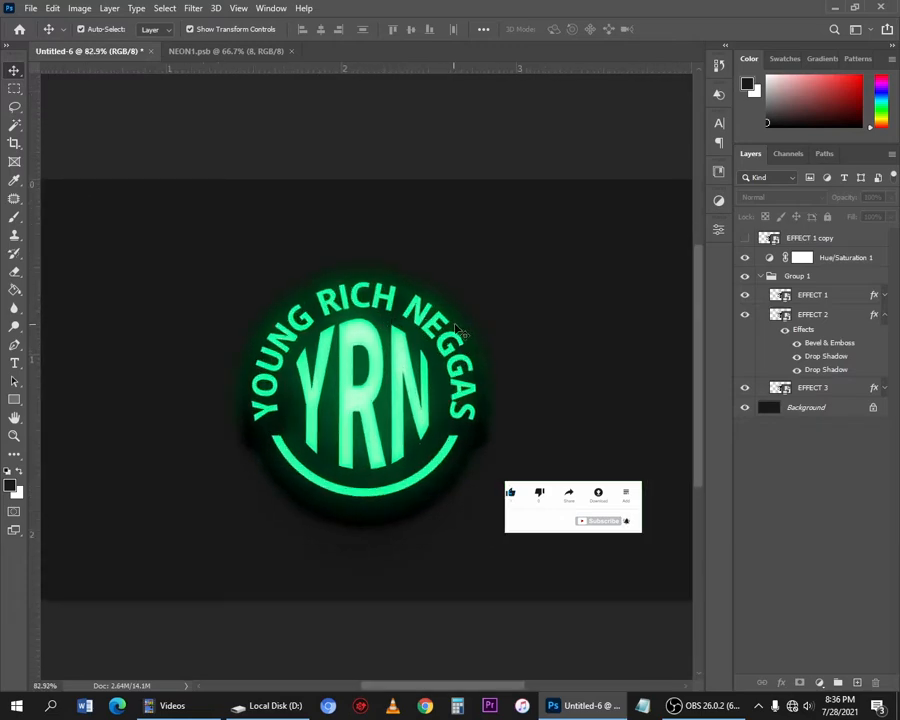
pyautogui.scroll(1, 384, 300)
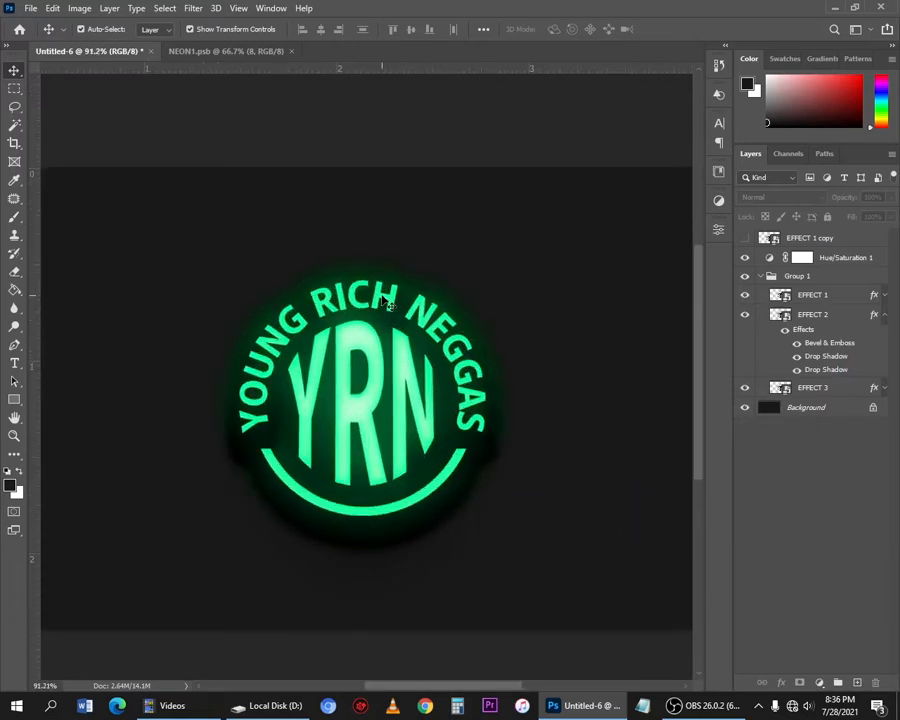
pyautogui.scroll(-2, 385, 300)
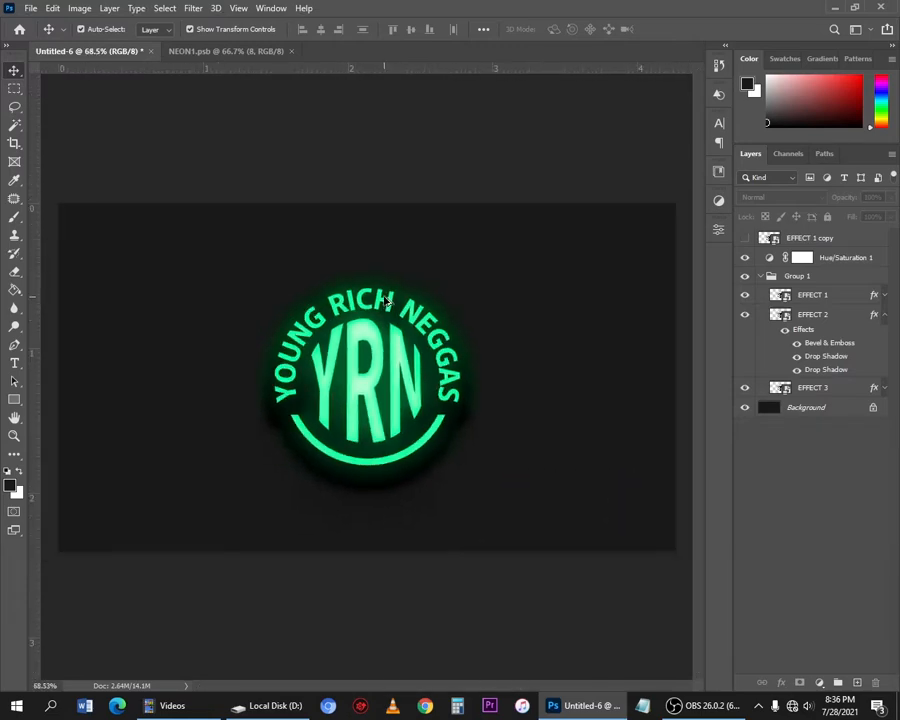
pyautogui.scroll(2, 386, 300)
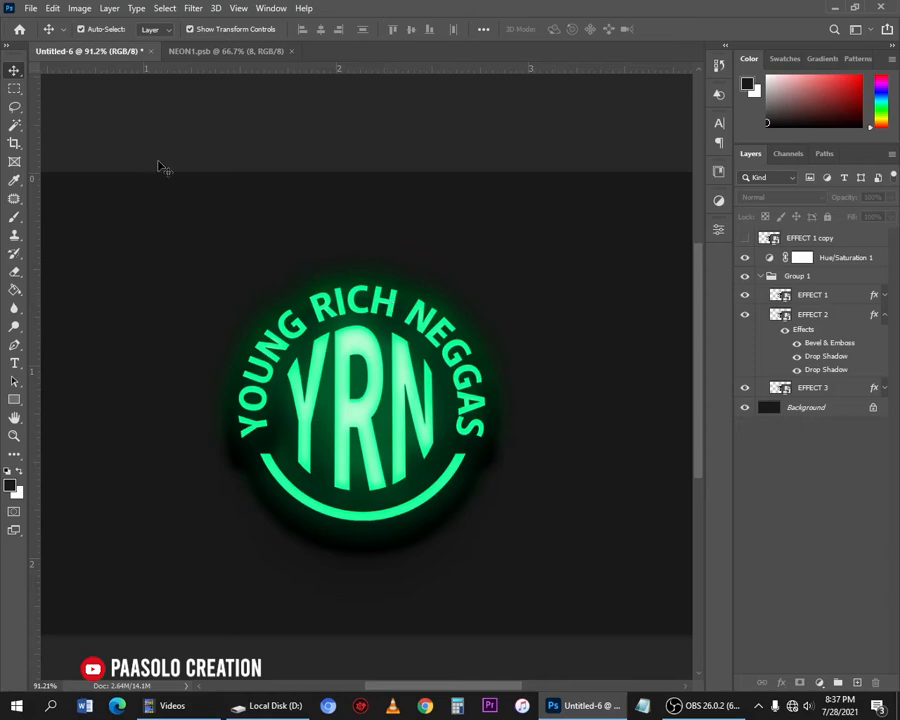
# Create a new 1280 x 720 pixel RGB document at 300 pixels/inch with a white background
pyautogui.click(14, 70)
pyautogui.click(33, 10)
pyautogui.click(95, 23)
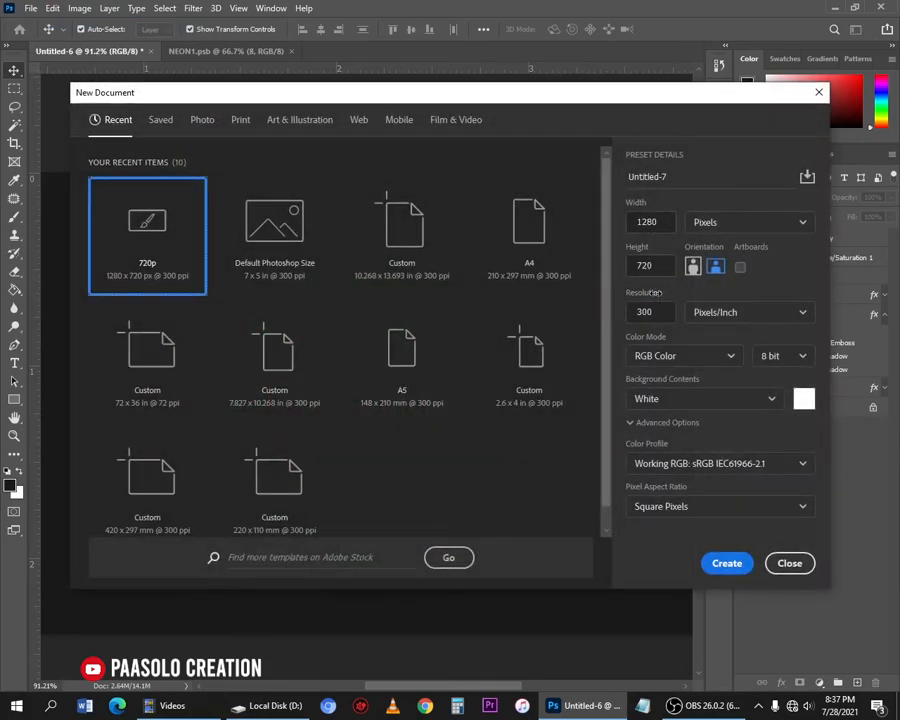
pyautogui.click(723, 570)
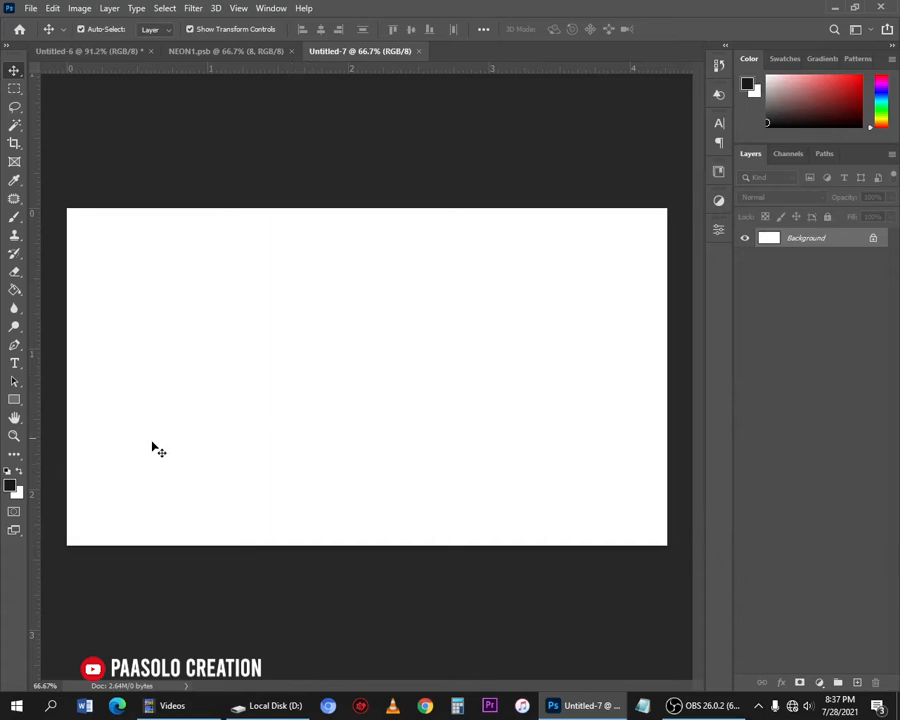
# Set the foreground colour to near-black 131313 and fill the background with the Paint Bucket
pyautogui.click(10, 486)
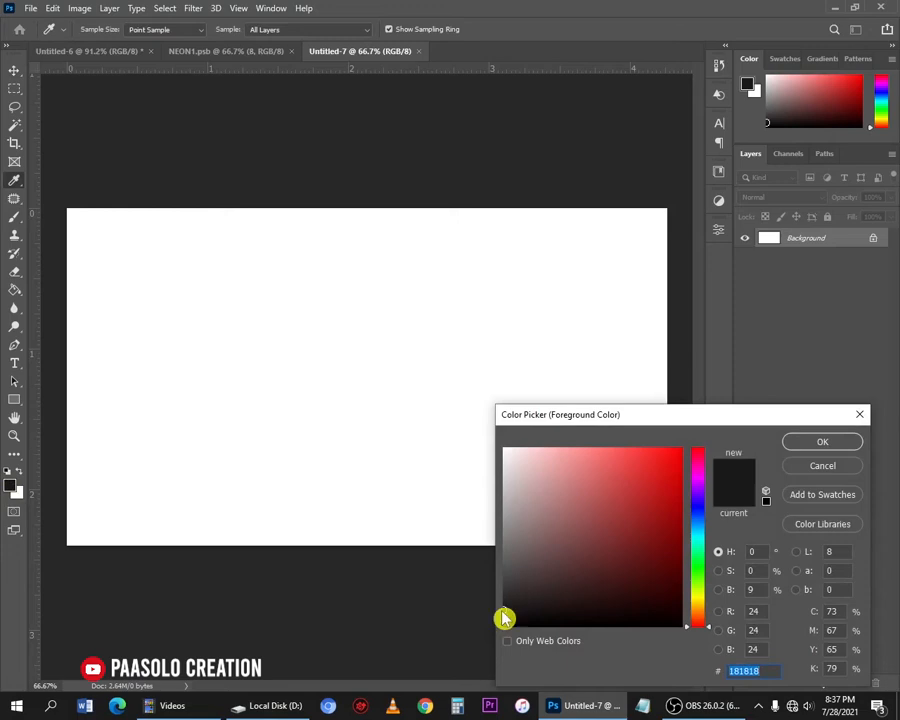
pyautogui.moveTo(507, 600); pyautogui.dragTo(496, 617)
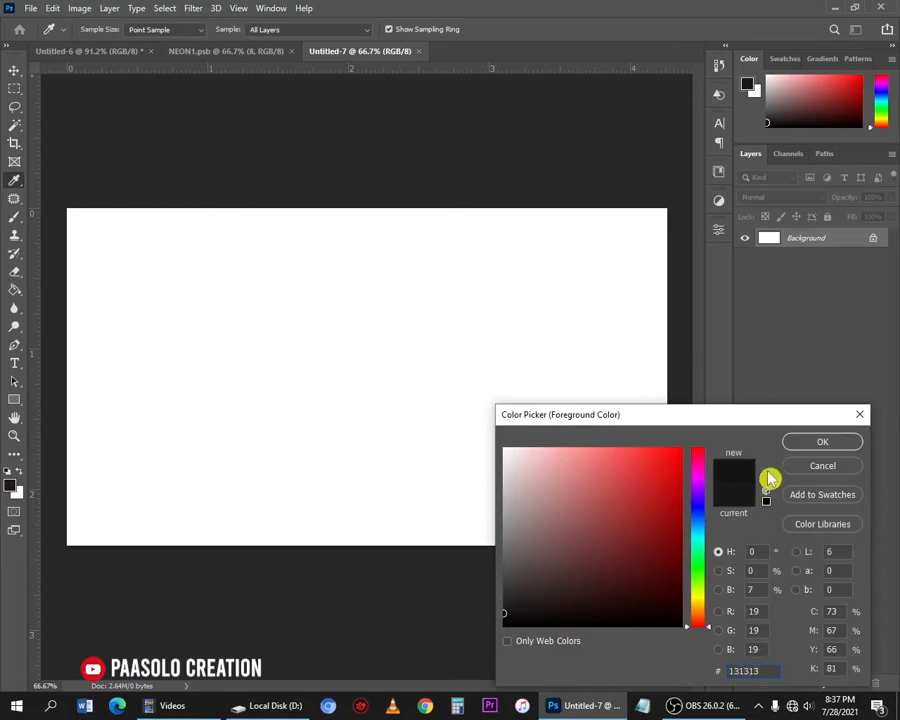
pyautogui.click(819, 444)
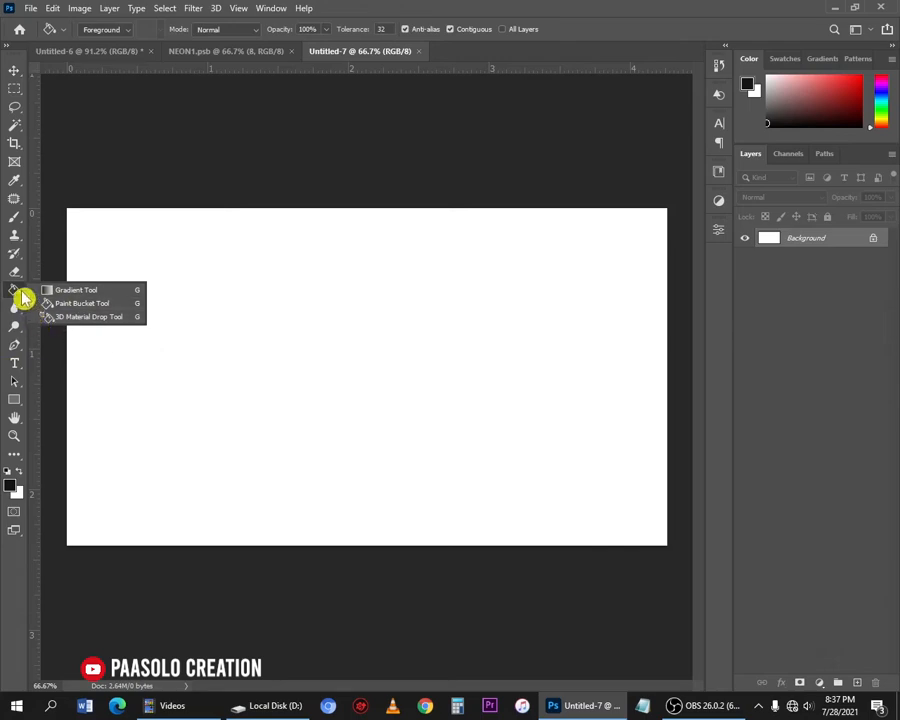
pyautogui.click(96, 305)
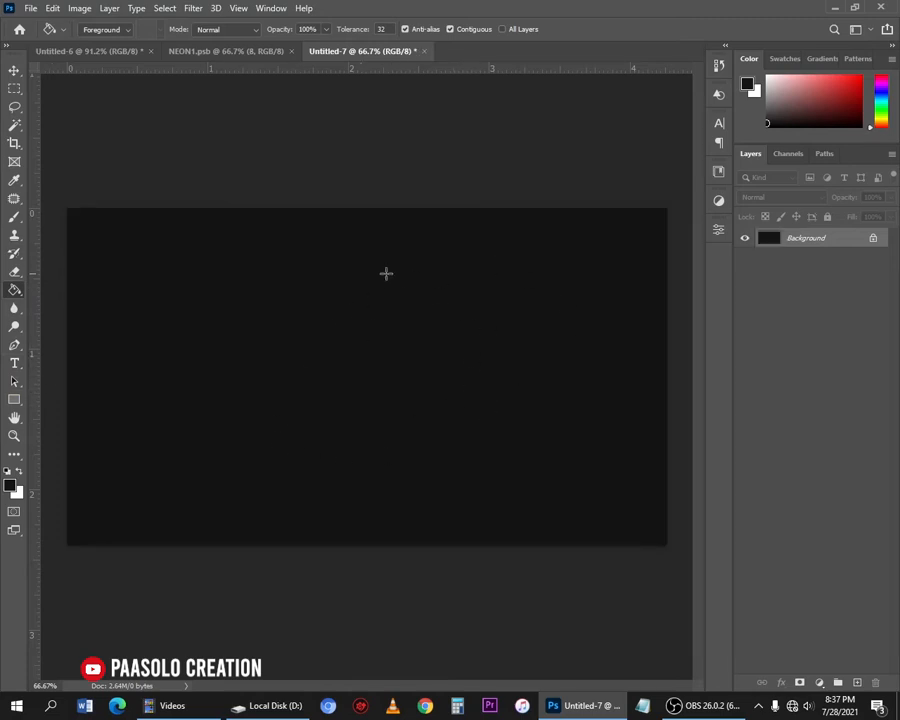
pyautogui.click(14, 70)
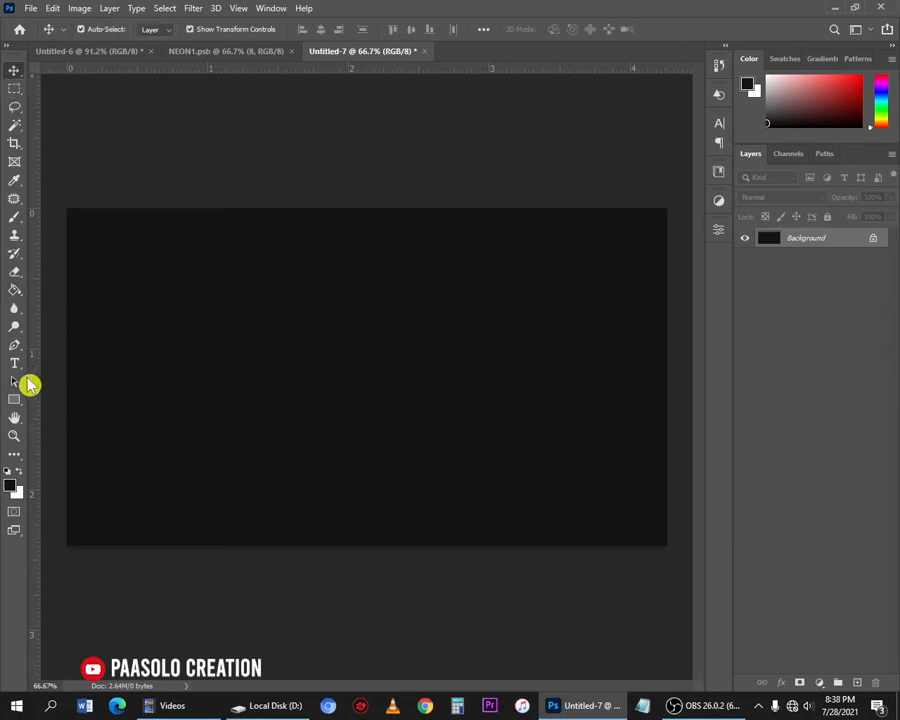
# Add the text NEON in Courier New Regular, 35 pt, on the dark canvas
pyautogui.click(15, 366)
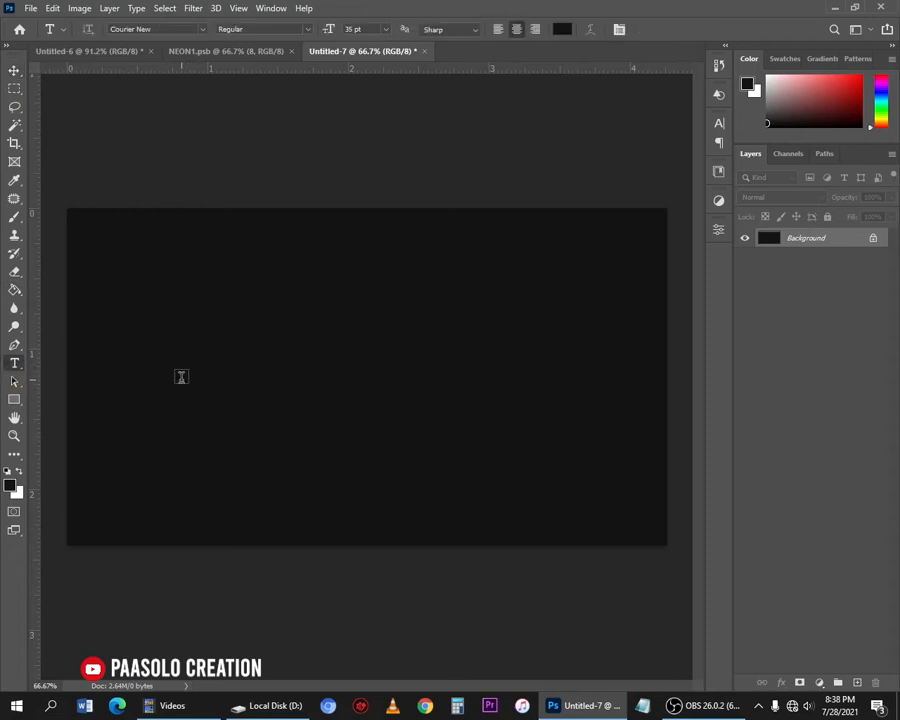
pyautogui.click(208, 388)
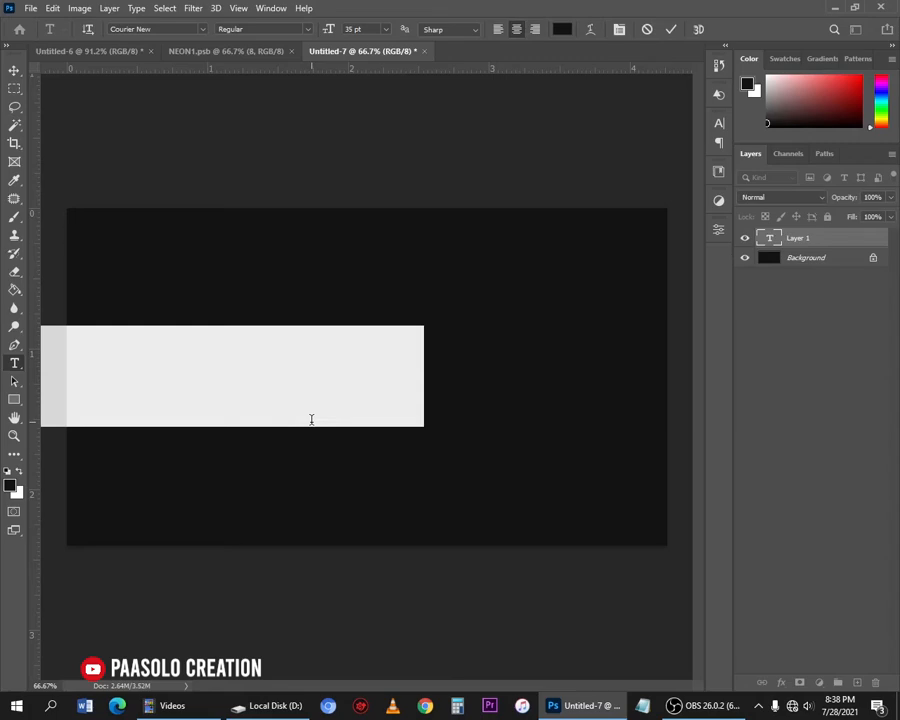
pyautogui.write('NEON')
pyautogui.hotkey('ctrl', 'a')
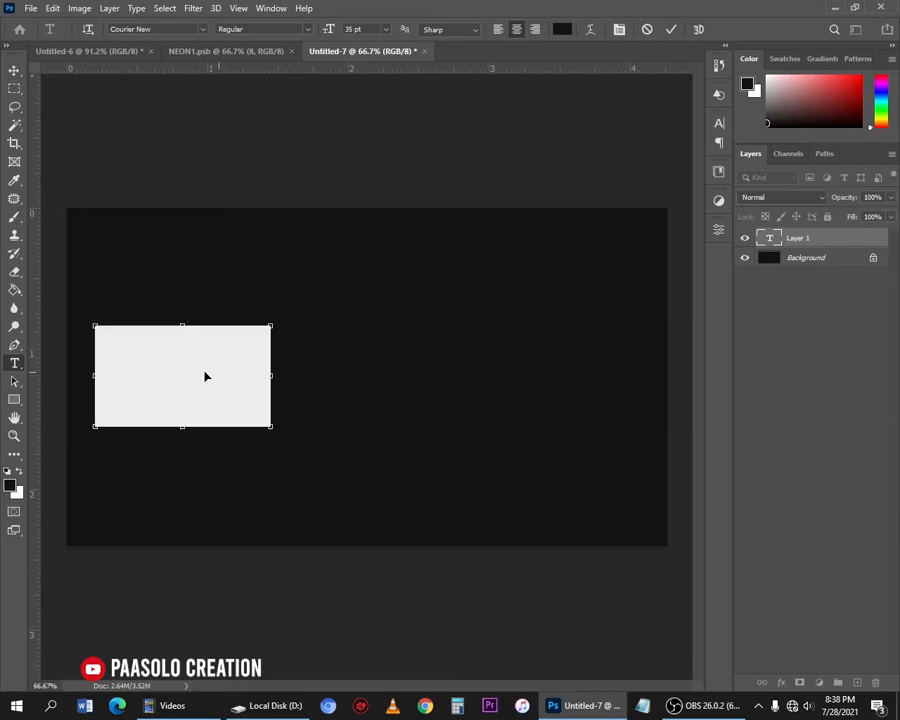
# Set the NEON text colour to white (ffffff) and commit the text
pyautogui.click(562, 29)
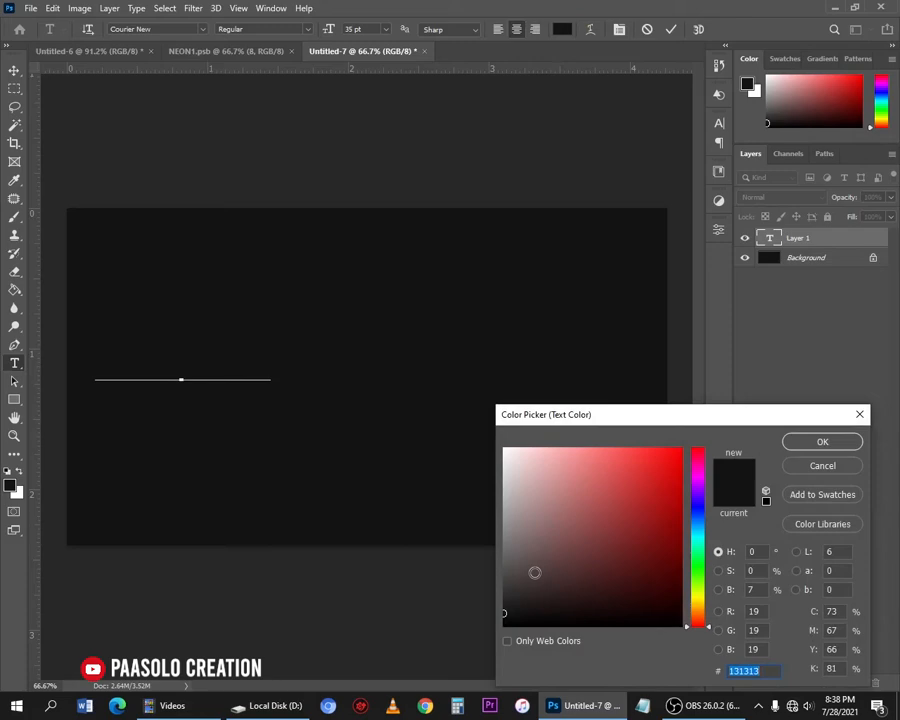
pyautogui.write('ffffff')
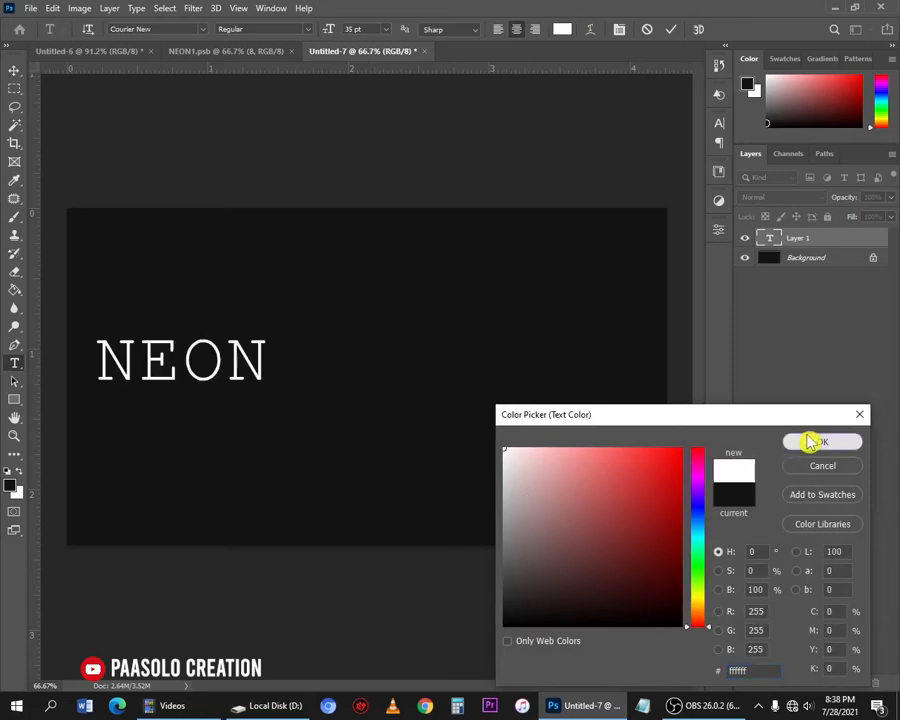
pyautogui.click(812, 441)
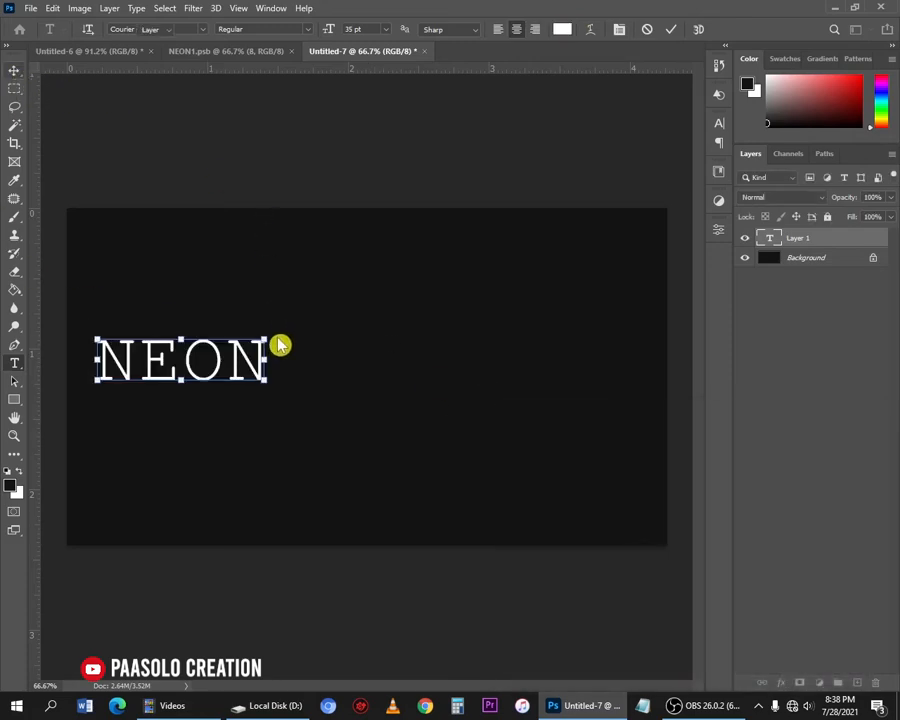
pyautogui.hotkey('ctrl', 'Return')
pyautogui.press('v')
# Set the NEON text's tracking to 0 and its font size to 90 pt
pyautogui.click(719, 124)
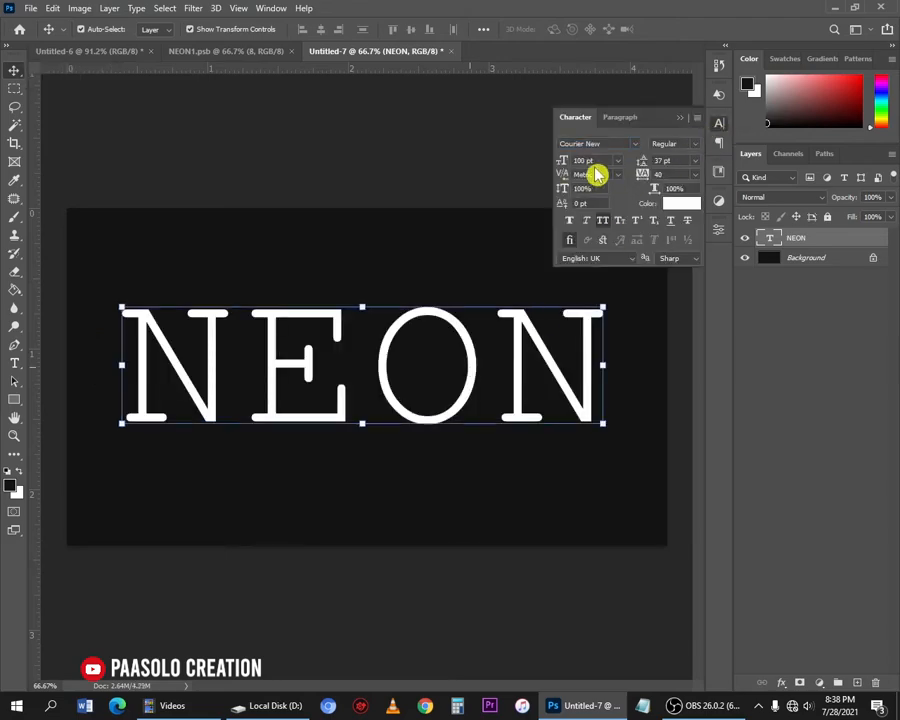
pyautogui.moveTo(665, 175); pyautogui.dragTo(546, 215)
pyautogui.write('0')
pyautogui.moveTo(596, 160); pyautogui.dragTo(426, 158)
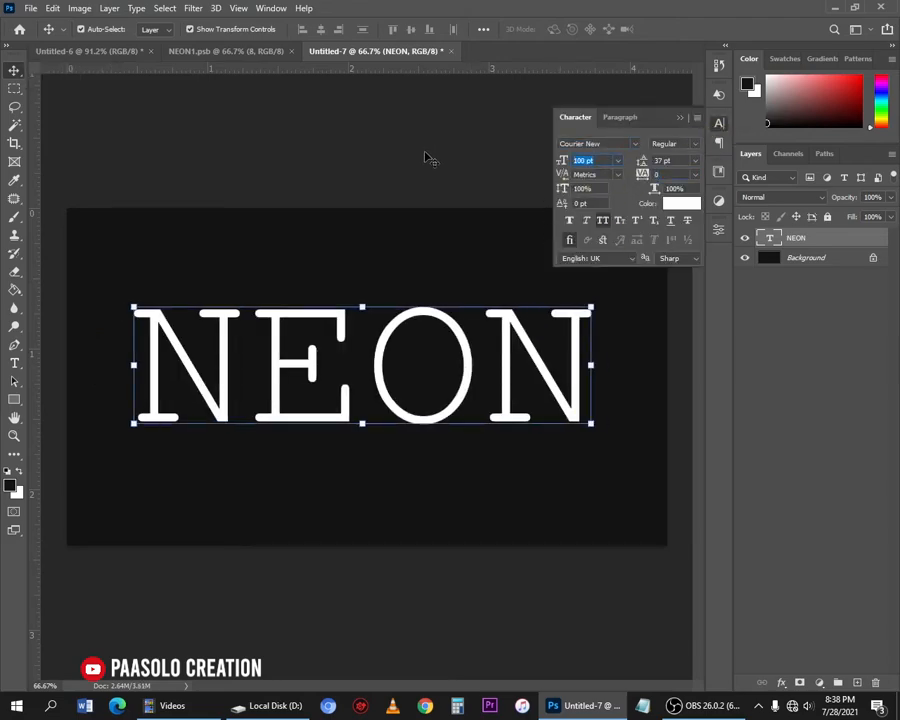
pyautogui.write('90')
pyautogui.press('Return')
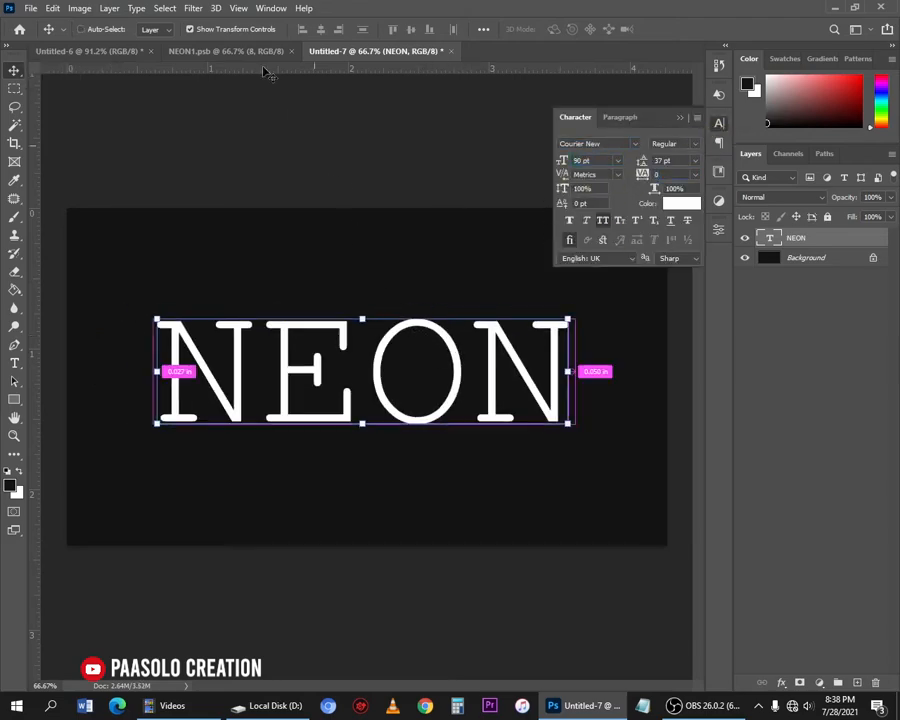
# Centre the NEON text horizontally and vertically on the canvas
pyautogui.hotkey('ctrl', 'a')
pyautogui.click(320, 31)
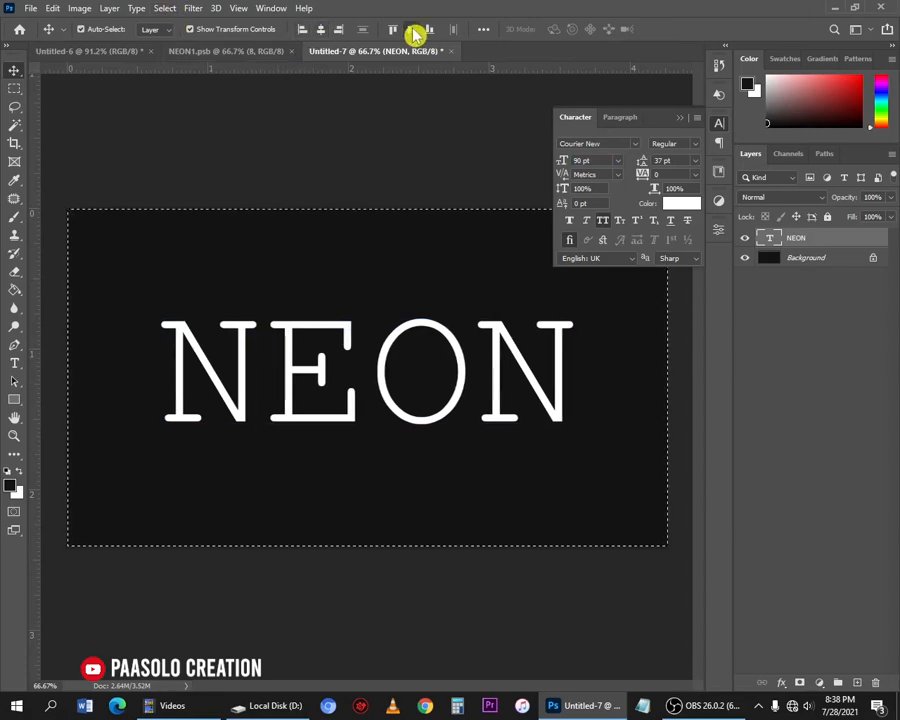
pyautogui.click(411, 31)
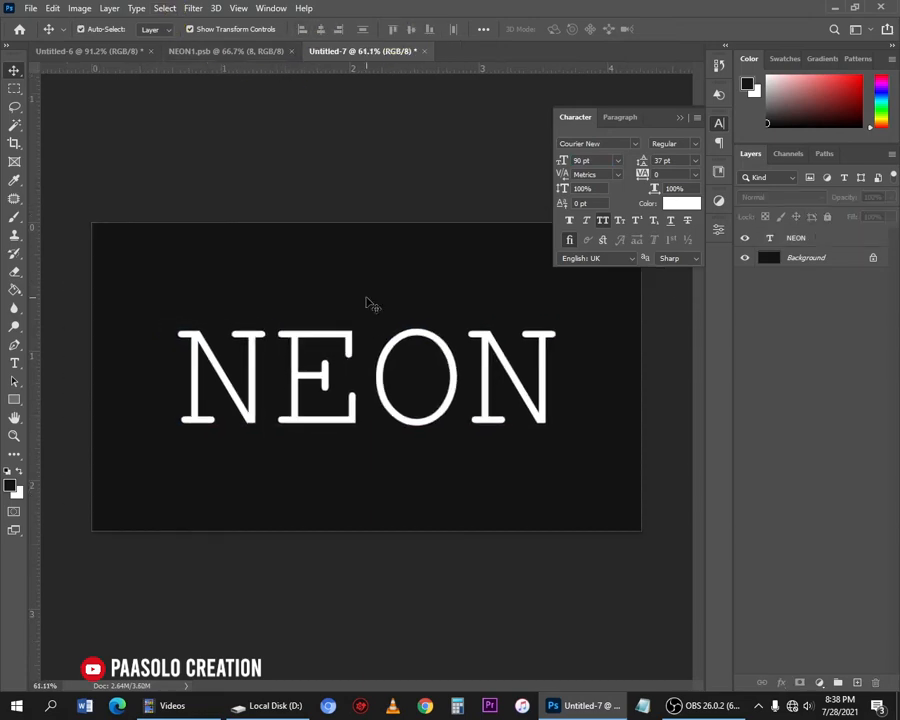
# Convert the NEON text layer to a smart object
pyautogui.click(788, 238)
pyautogui.rightClick(813, 248)
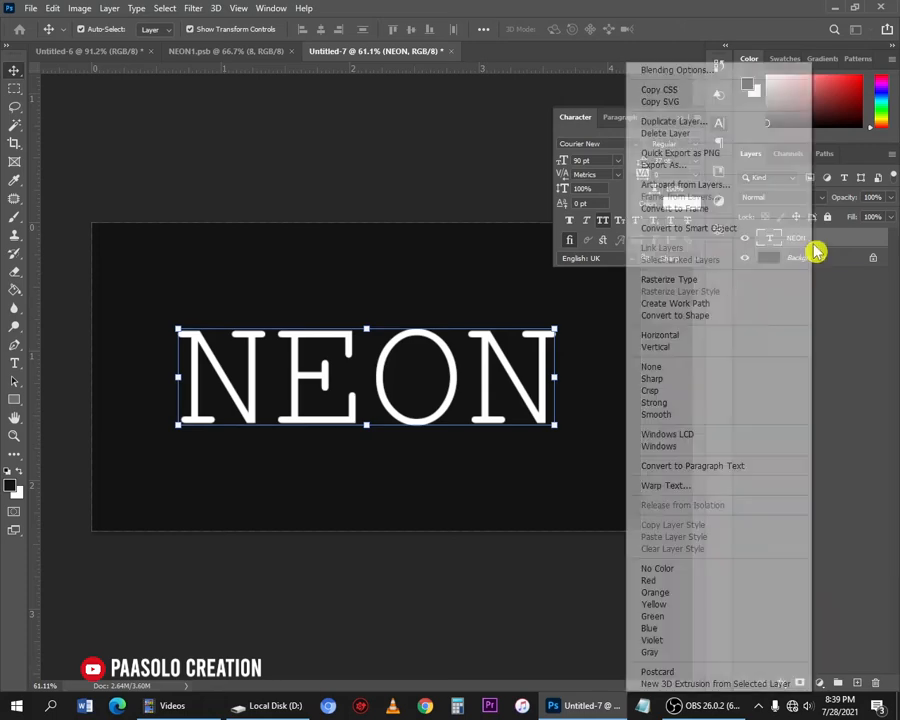
pyautogui.click(733, 229)
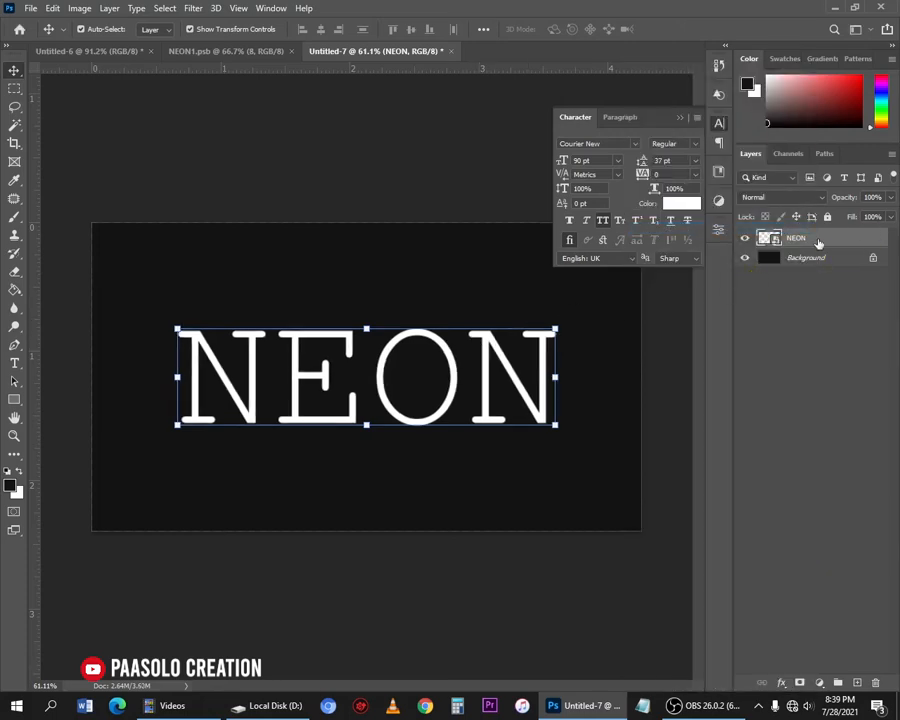
# Duplicate the NEON smart object, move the copy below the original, and put the copy in its own group
pyautogui.hotkey('ctrl', 'j')
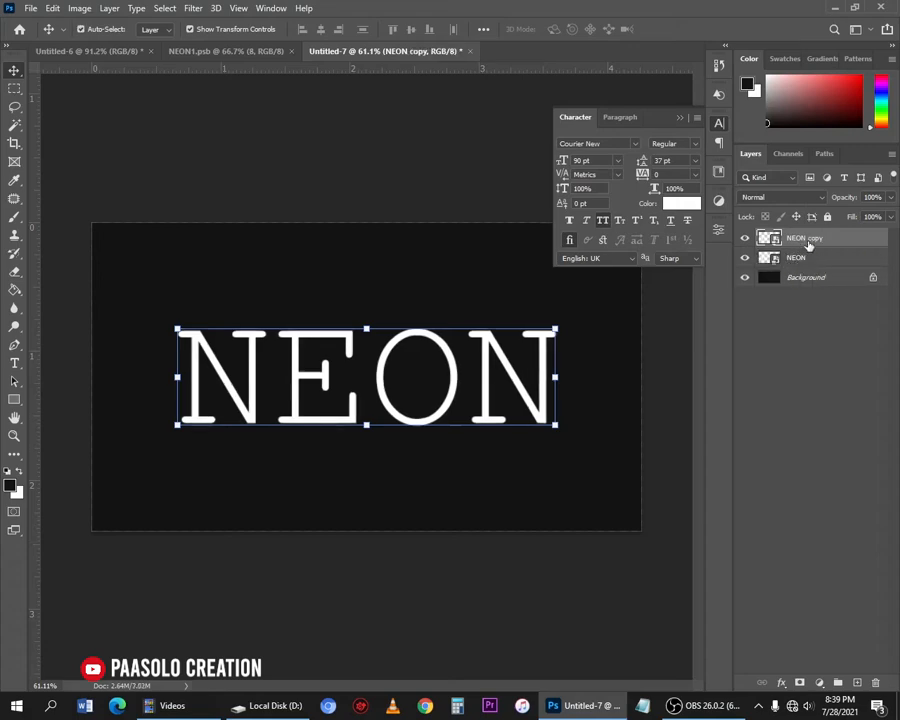
pyautogui.moveTo(808, 246); pyautogui.dragTo(810, 266)
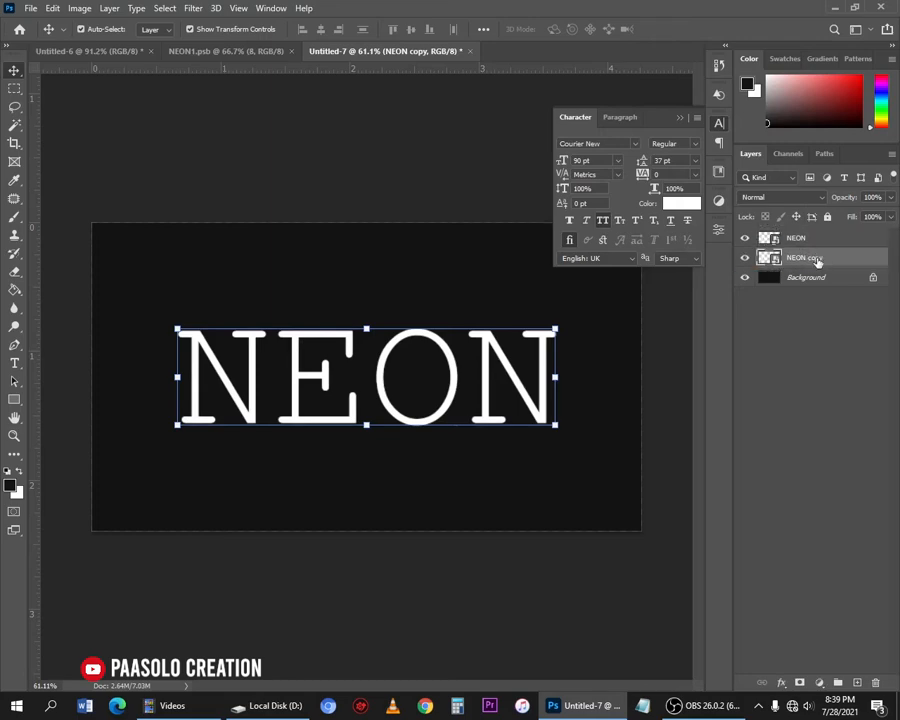
pyautogui.hotkey('ctrl', 'g')
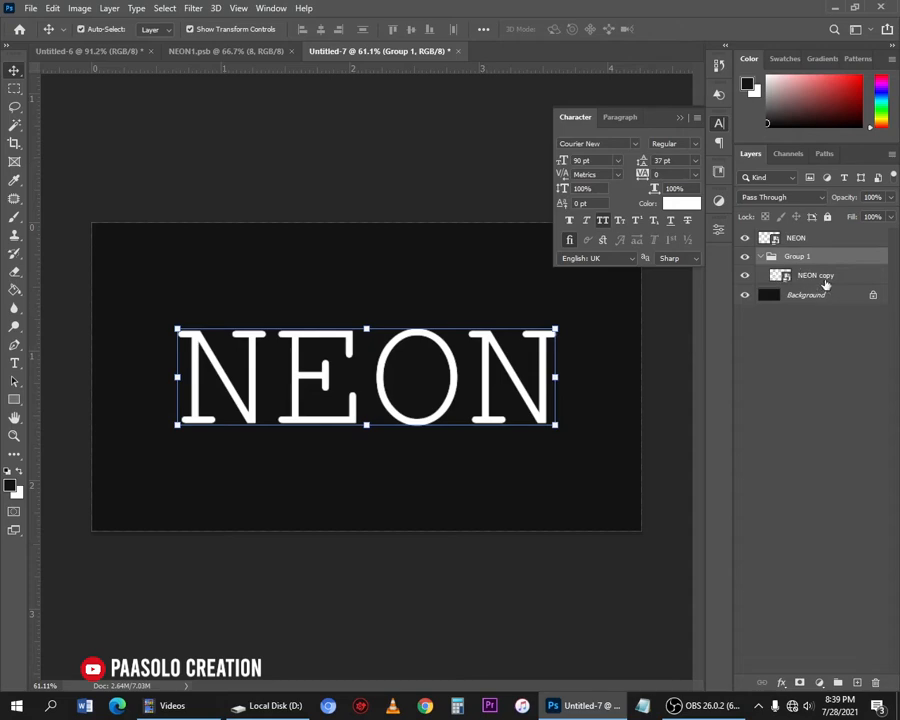
# Rename the NEON copy layer inside Group 1 as eFFECT 1
pyautogui.doubleClick(822, 276)
pyautogui.write('e')
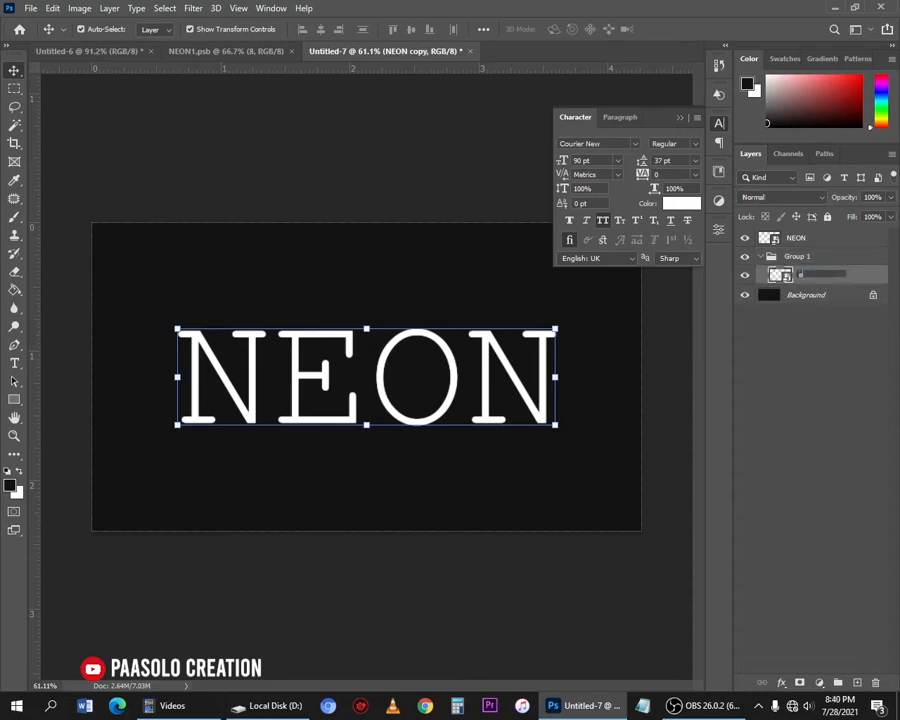
pyautogui.write('FFECT 1')
pyautogui.press('Return')
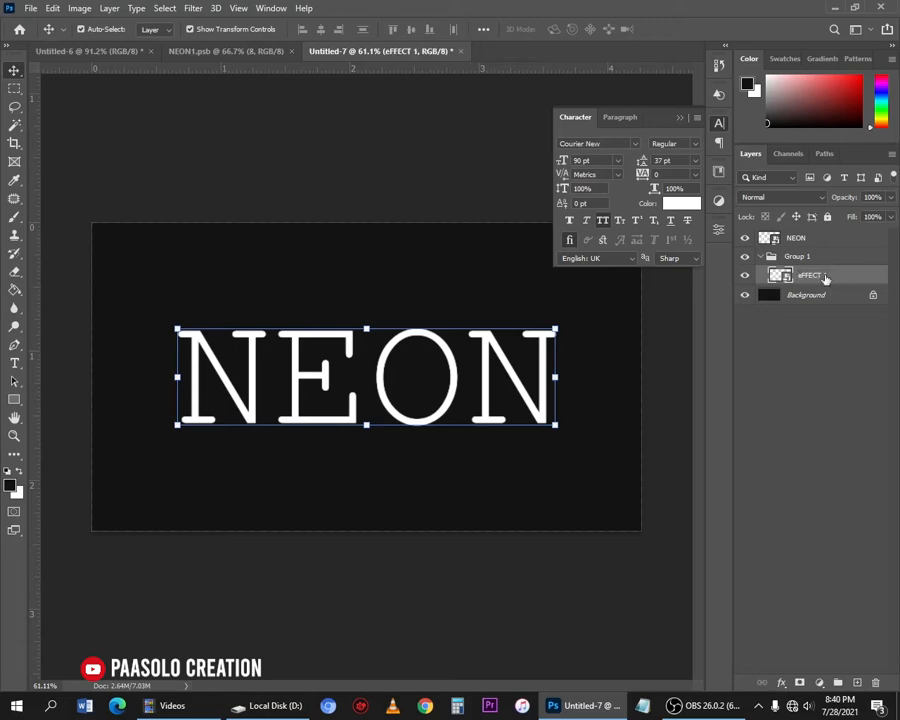
# Add an Inner Shadow to the eFFECT 1 layer with the light green colour 75ff88
pyautogui.doubleClick(859, 279)
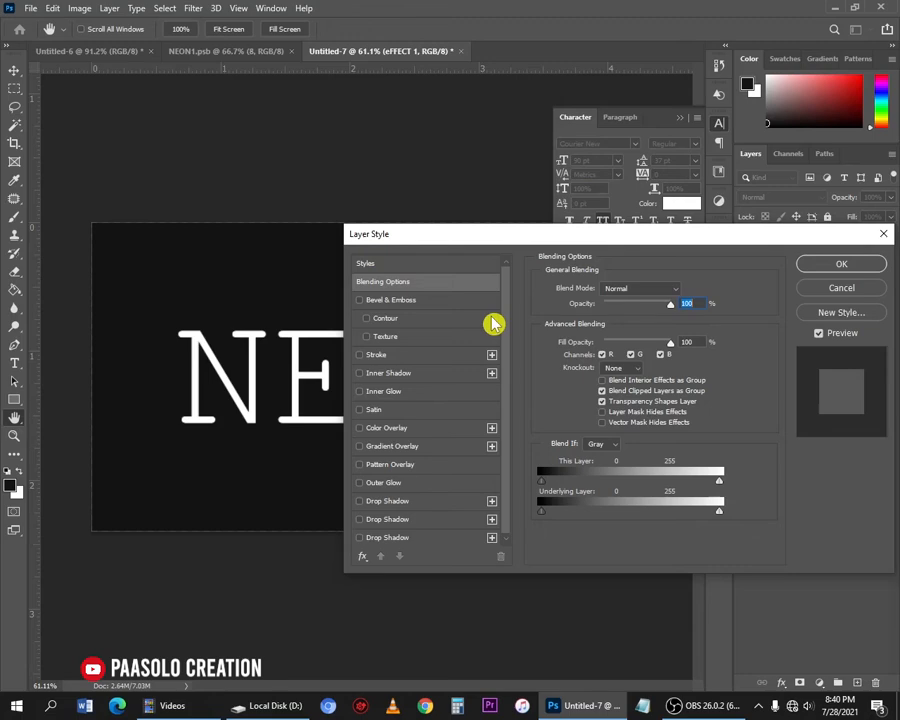
pyautogui.click(394, 374)
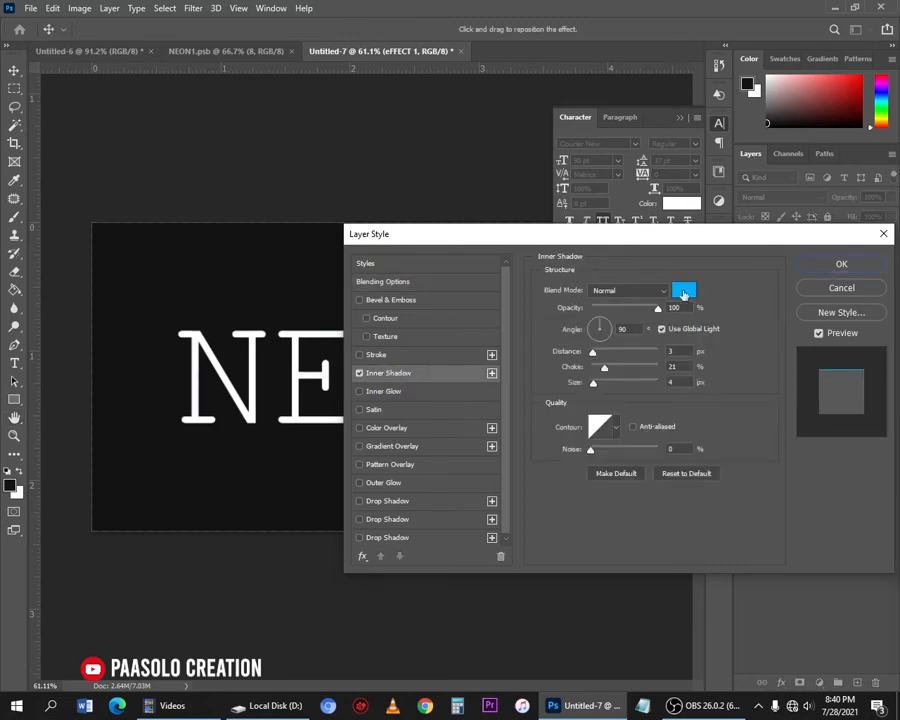
pyautogui.click(684, 291)
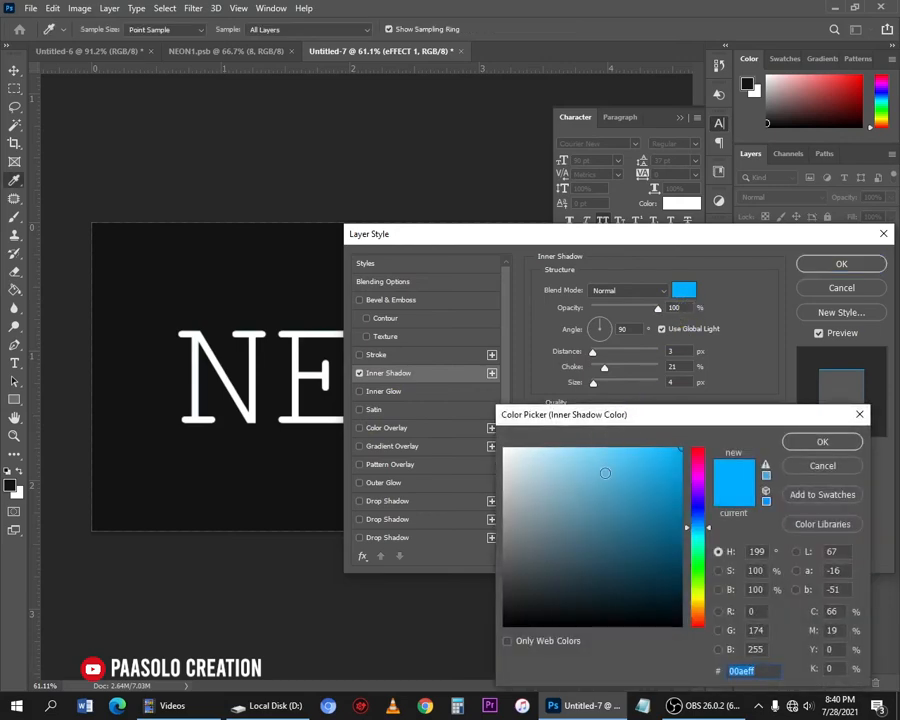
pyautogui.moveTo(608, 467); pyautogui.dragTo(607, 433)
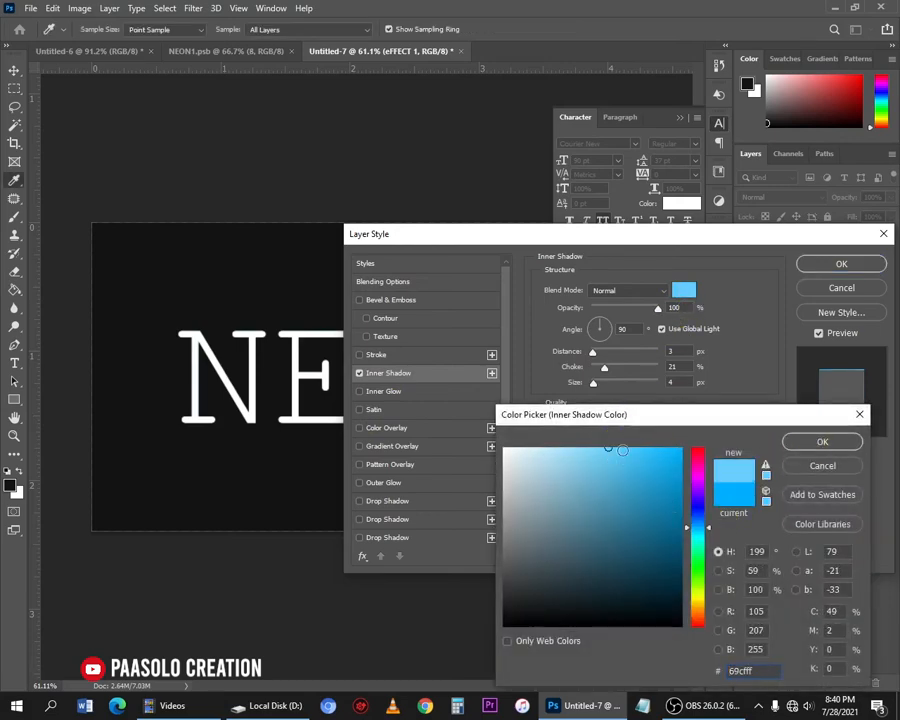
pyautogui.moveTo(700, 578); pyautogui.dragTo(699, 563)
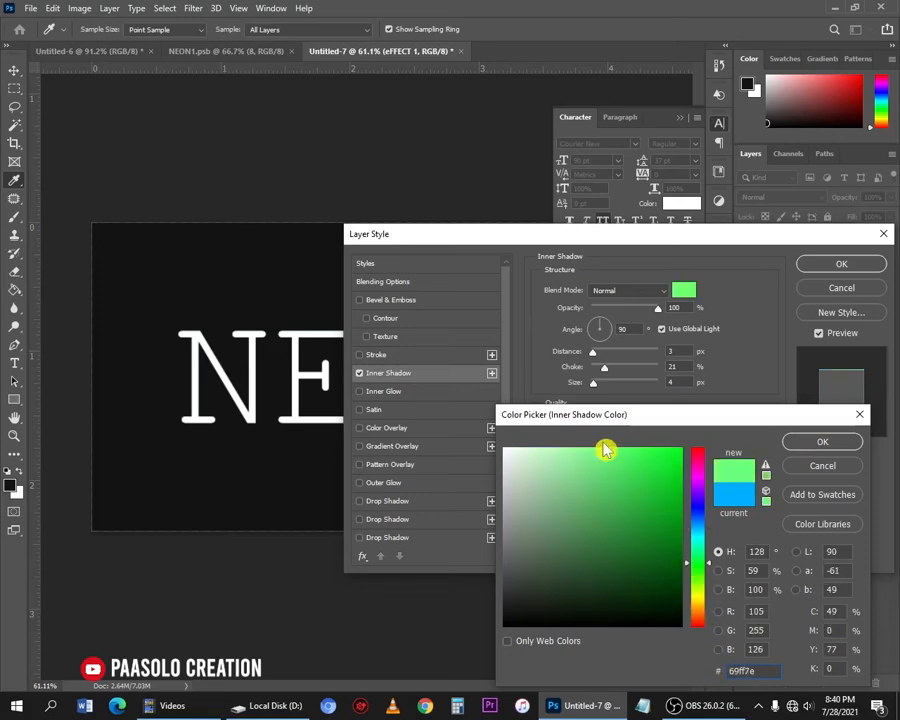
pyautogui.moveTo(600, 448); pyautogui.dragTo(601, 439)
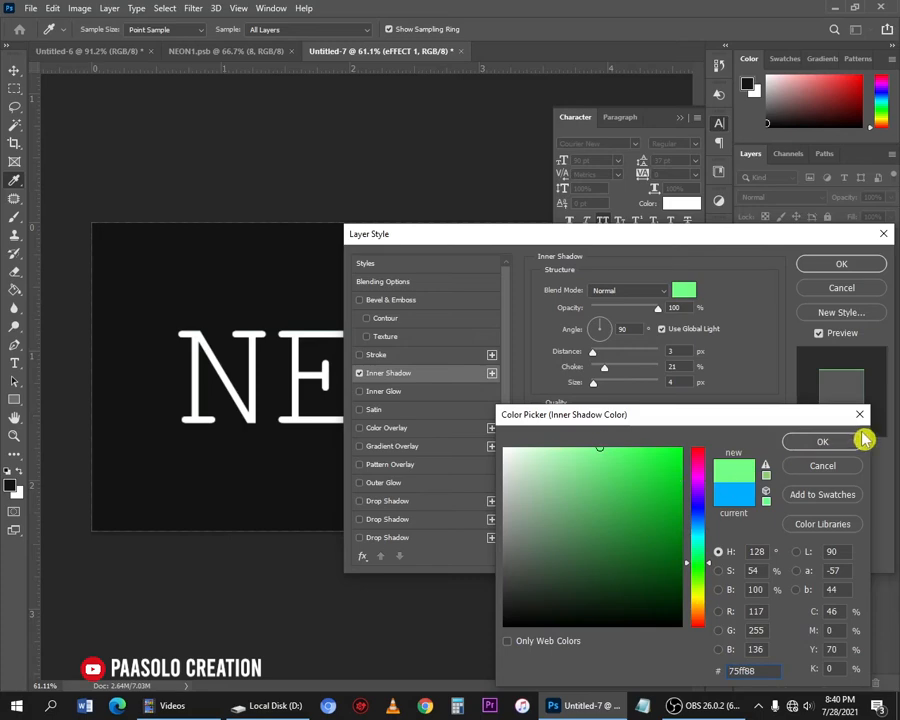
pyautogui.click(820, 445)
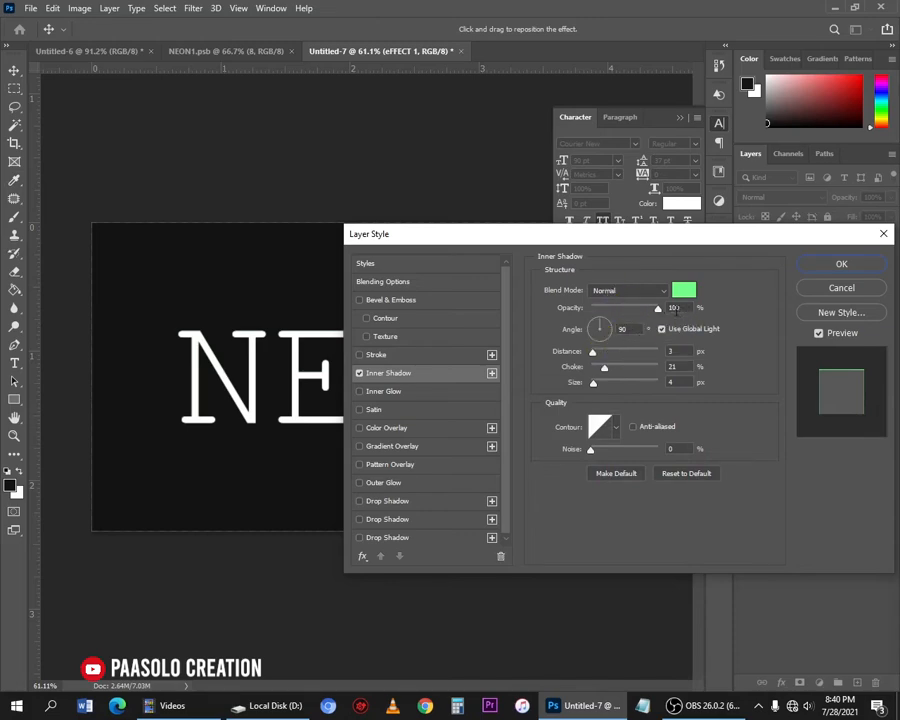
# Set the Inner Shadow to 100% opacity, 3 px distance, 21% choke and 7 px size
pyautogui.click(674, 307)
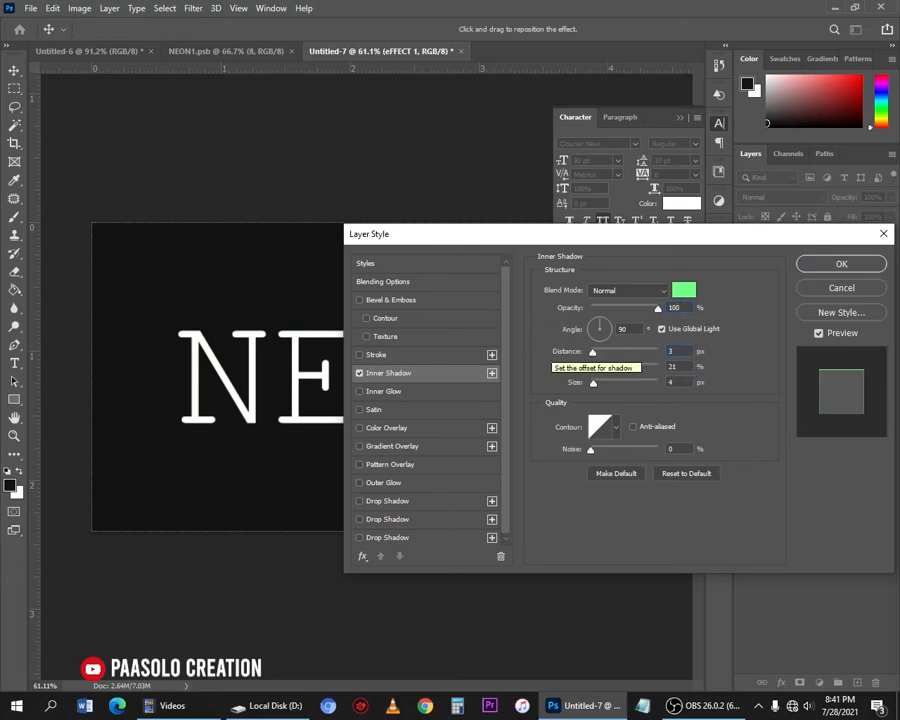
pyautogui.press('Tab')
pyautogui.write('21')
pyautogui.press('Tab')
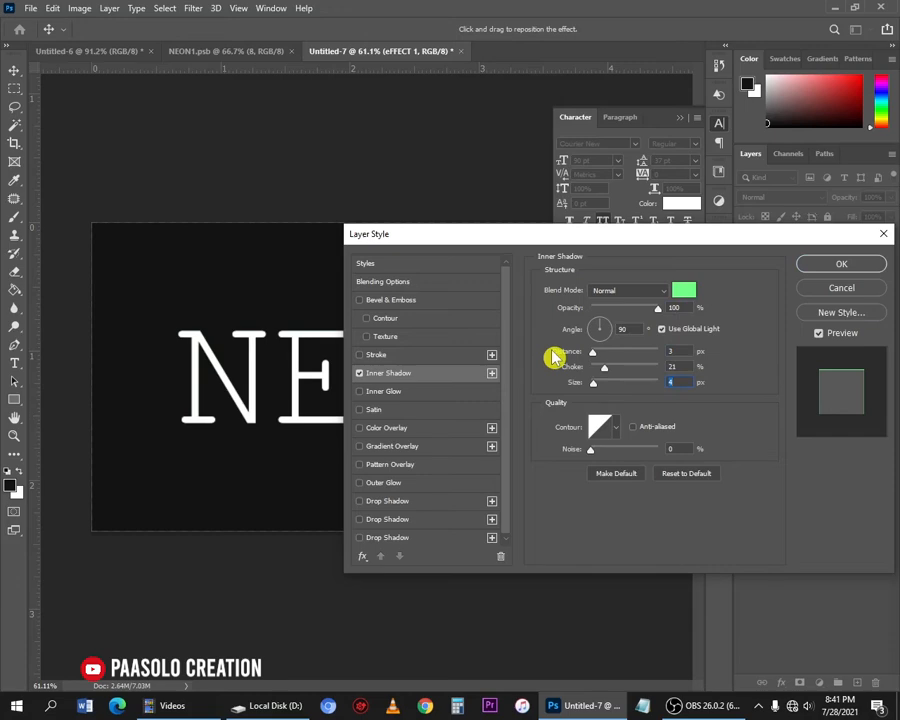
pyautogui.write('7')
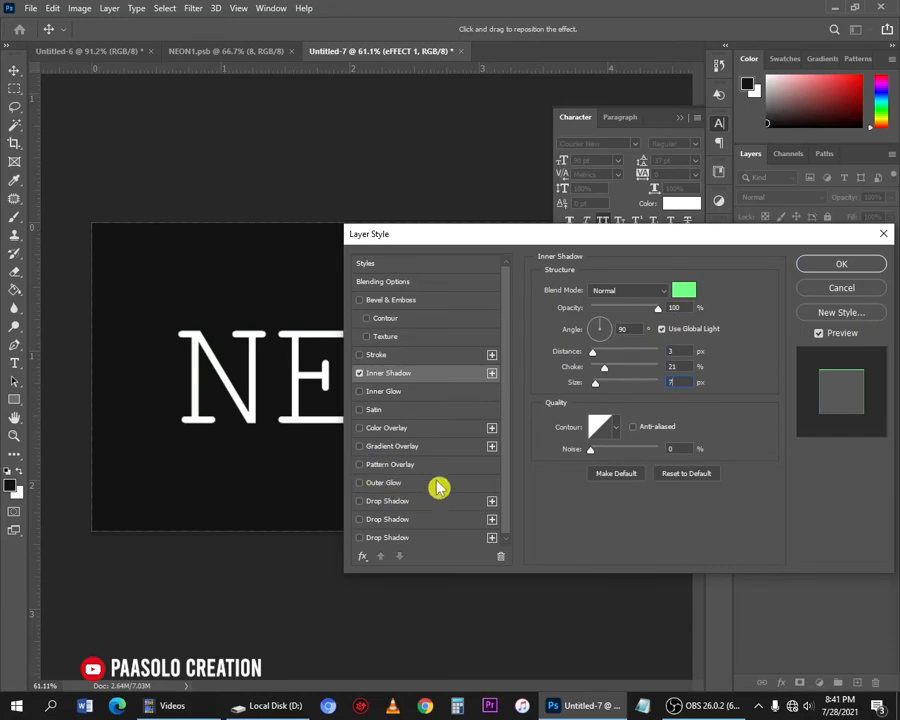
# Add an Inner Glow to the eFFECT 1 layer with 100% opacity and the pale green colour a1ffaa
pyautogui.click(386, 392)
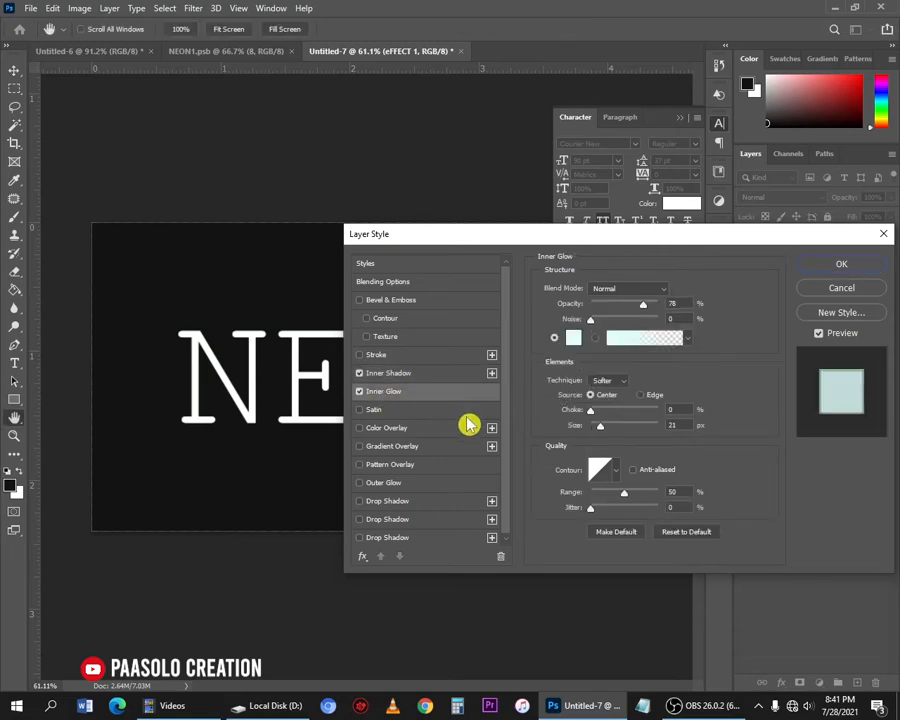
pyautogui.click(671, 303)
pyautogui.write('100')
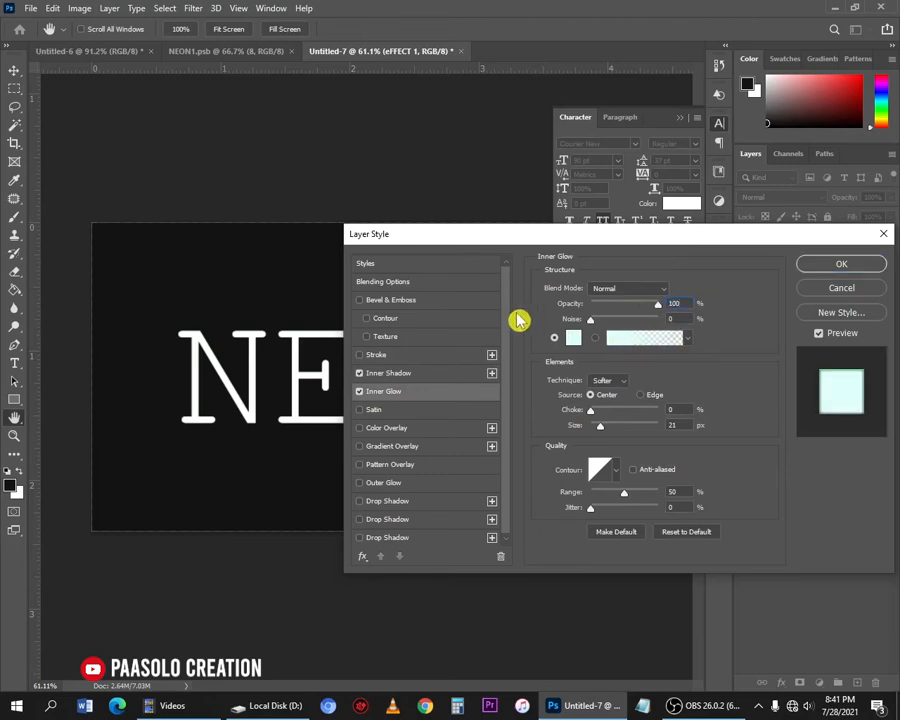
pyautogui.click(572, 341)
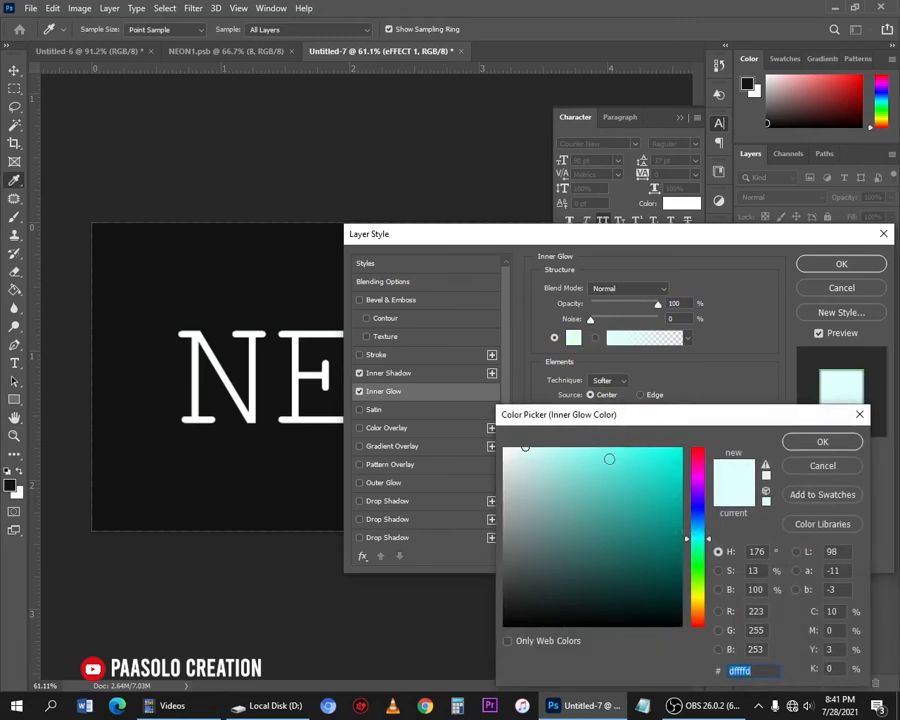
pyautogui.click(700, 565)
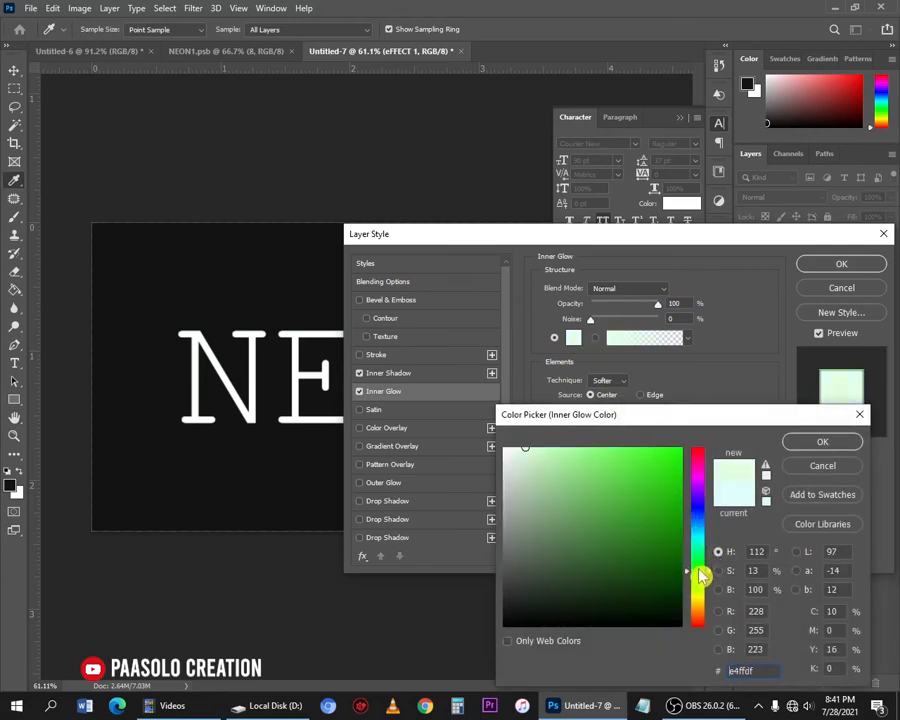
pyautogui.click(564, 444)
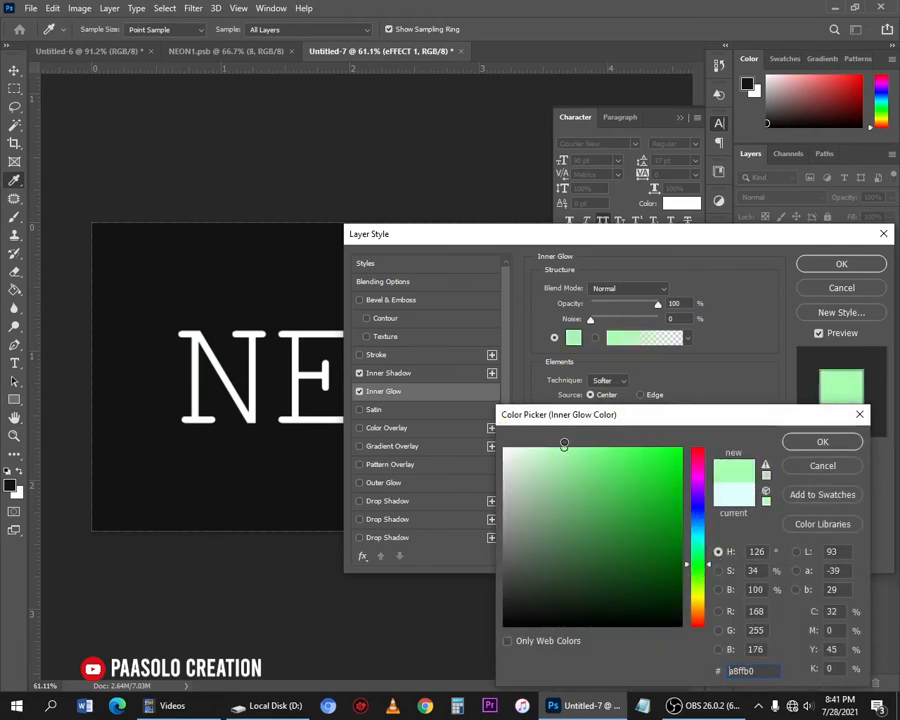
pyautogui.click(568, 447)
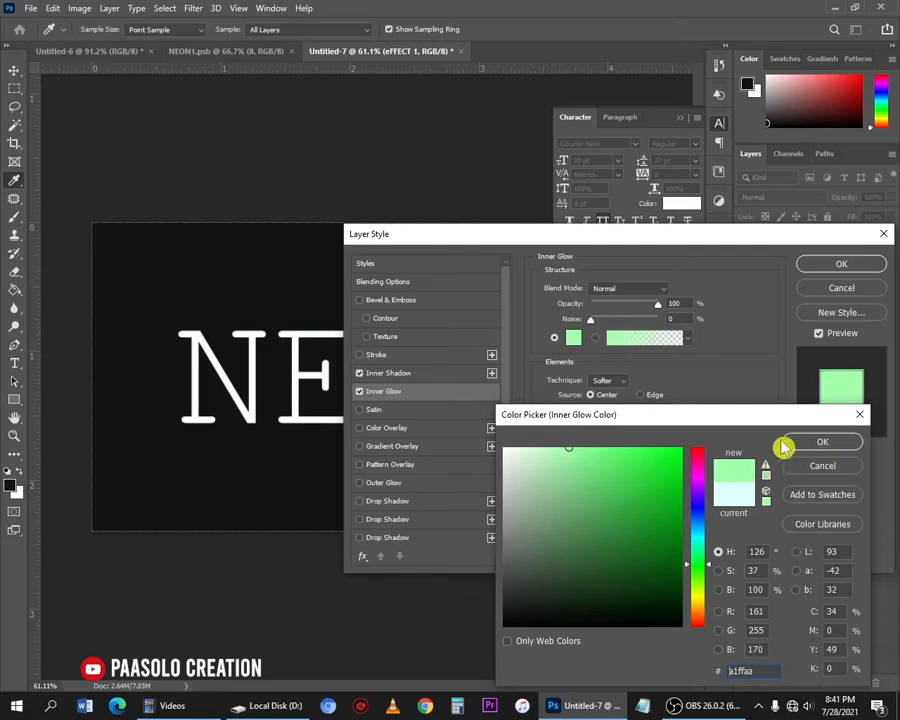
pyautogui.click(800, 443)
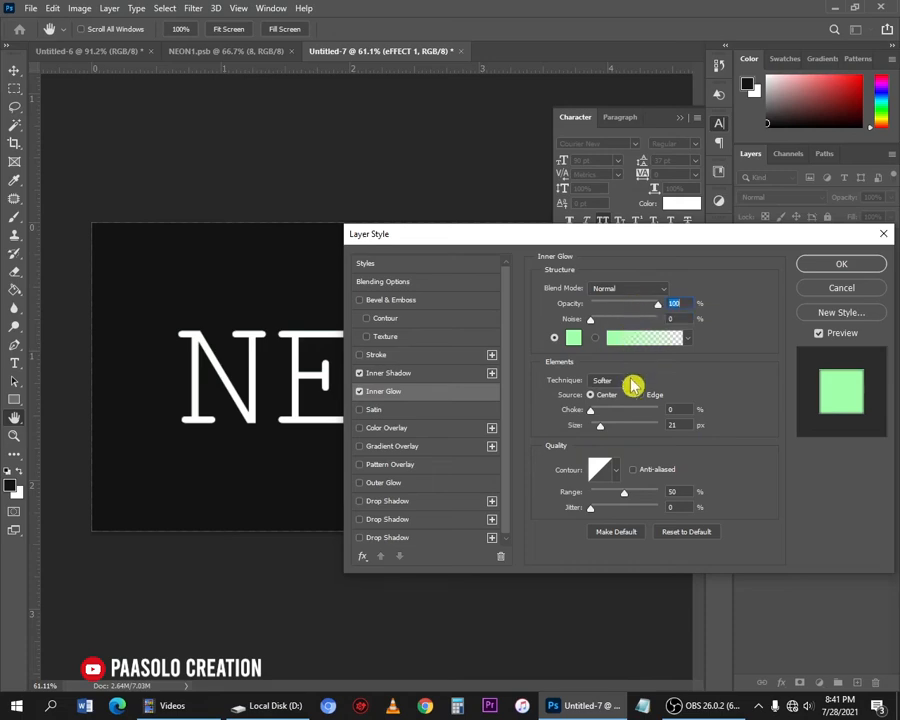
# Keep the Inner Glow technique at Softer and set its size to 50 px
pyautogui.click(614, 383)
pyautogui.click(614, 386)
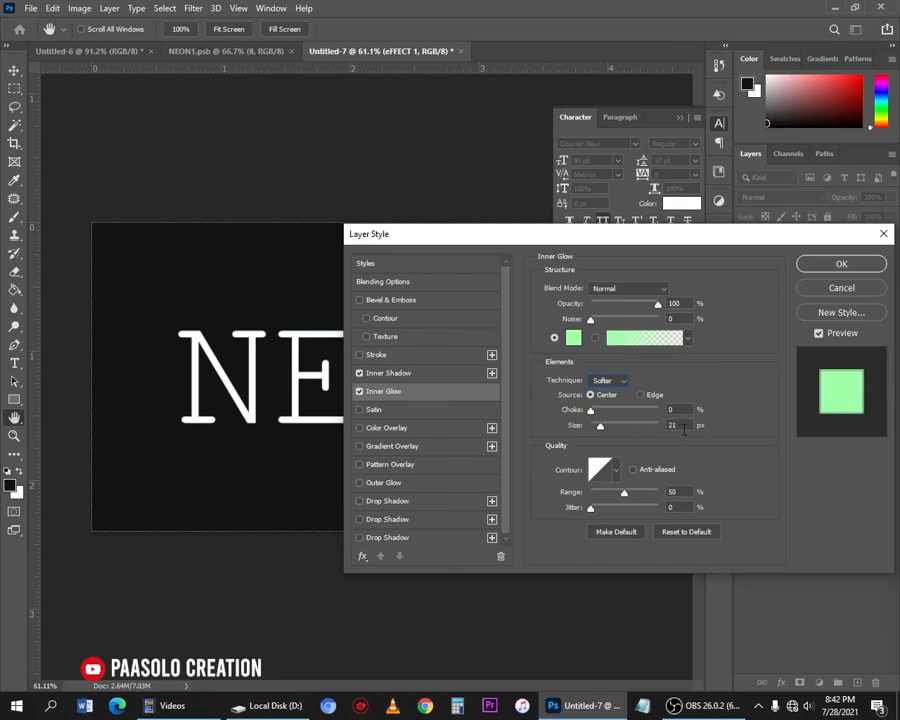
pyautogui.click(571, 423)
pyautogui.write('50')
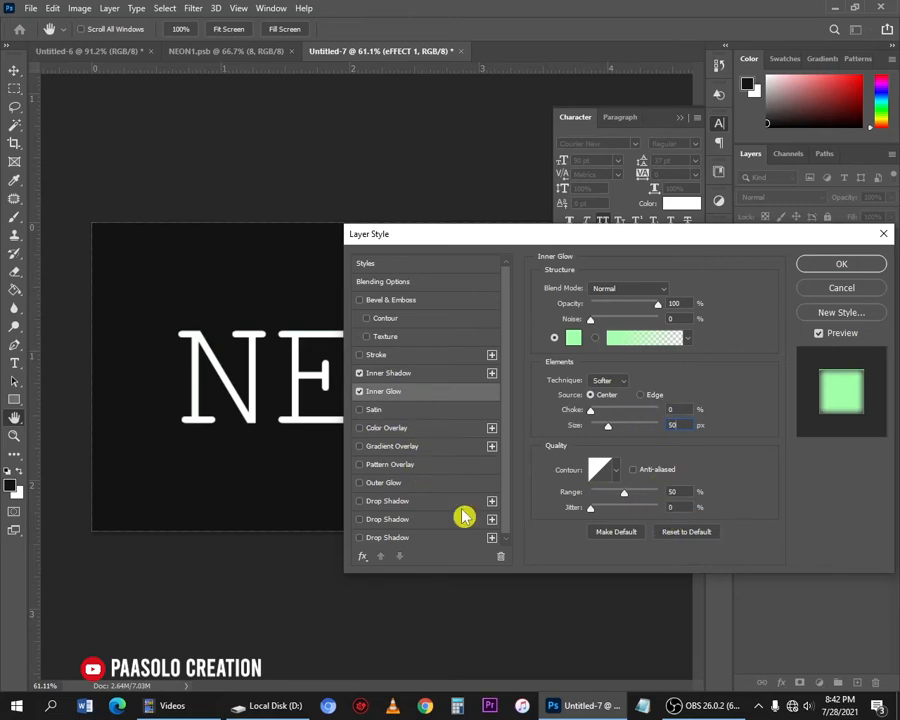
# Add a white (ffffff) Color Overlay to eFFECT 1, apply the layer styles, and hide the original NEON layer
pyautogui.click(482, 425)
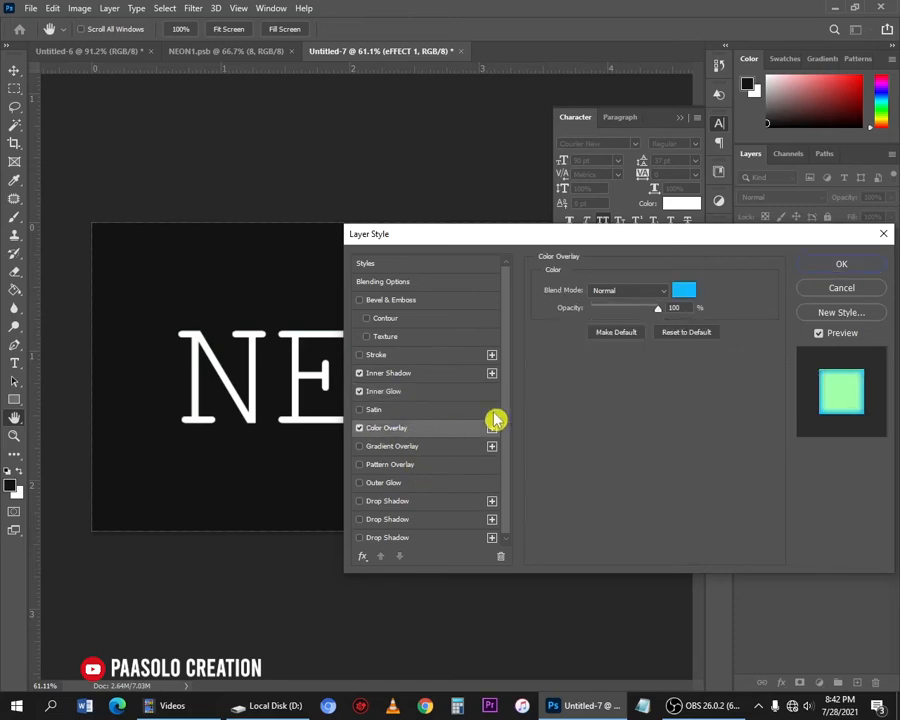
pyautogui.click(681, 292)
pyautogui.moveTo(515, 476); pyautogui.dragTo(501, 445)
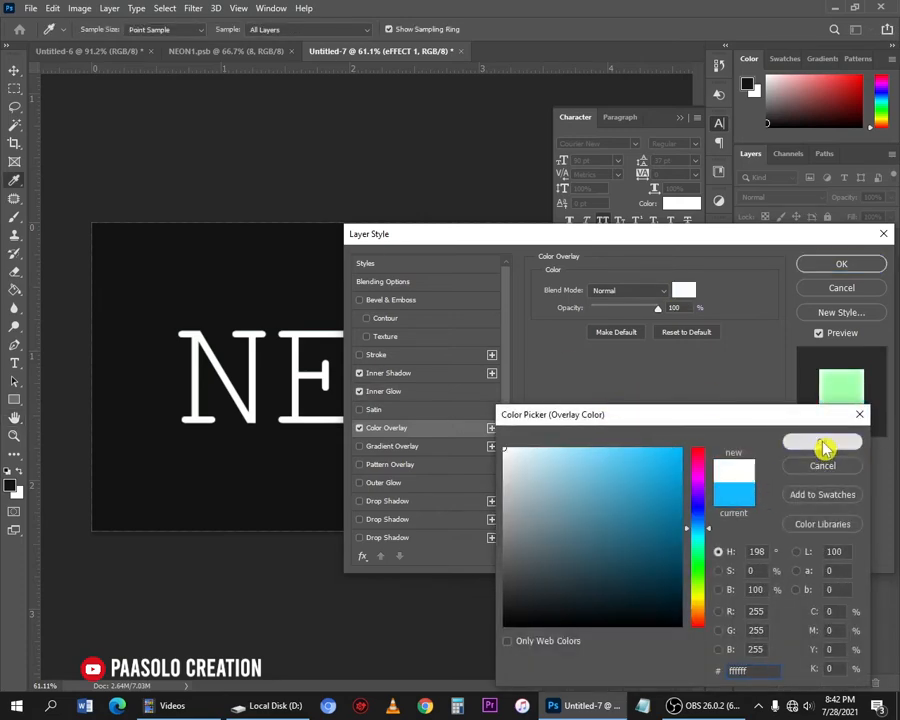
pyautogui.click(823, 443)
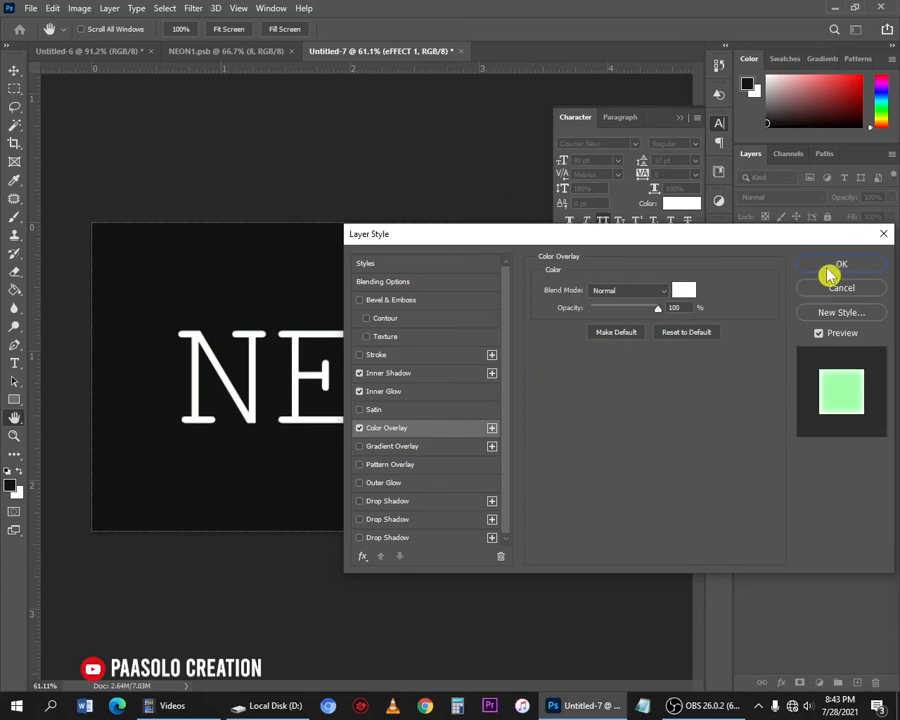
pyautogui.click(828, 267)
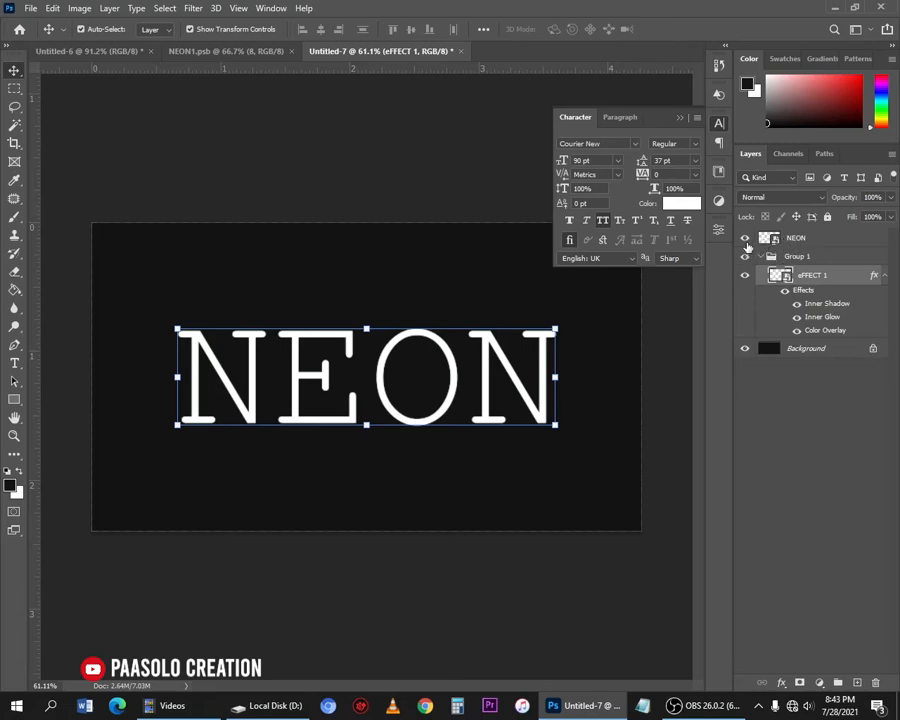
pyautogui.click(745, 240)
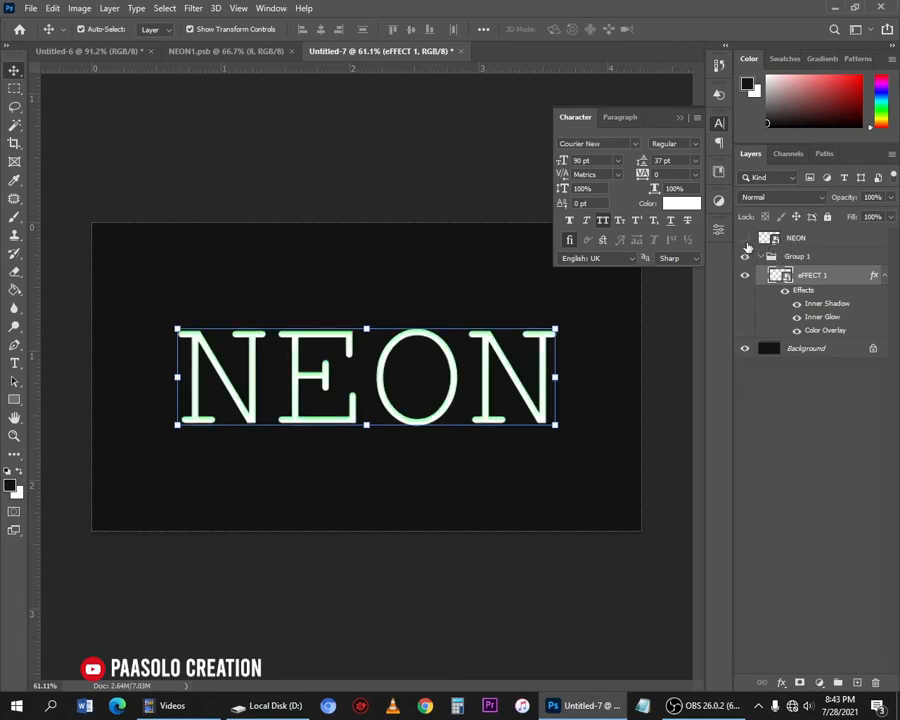
# Add an Outer Glow to the eFFECT 1 layer with the Linear Light blend mode and 60% opacity
pyautogui.doubleClick(806, 297)
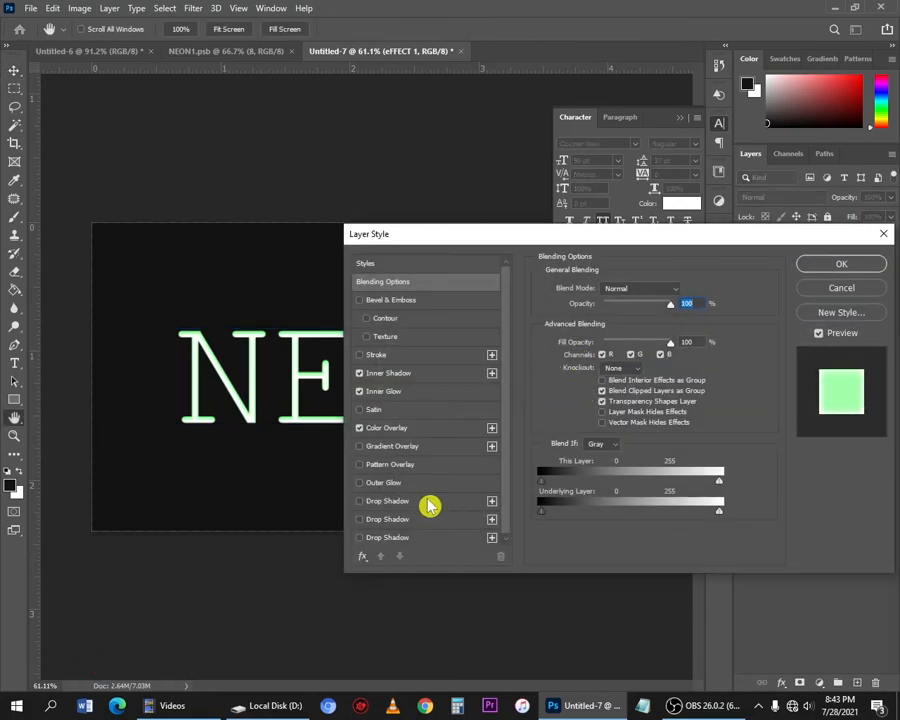
pyautogui.click(482, 426)
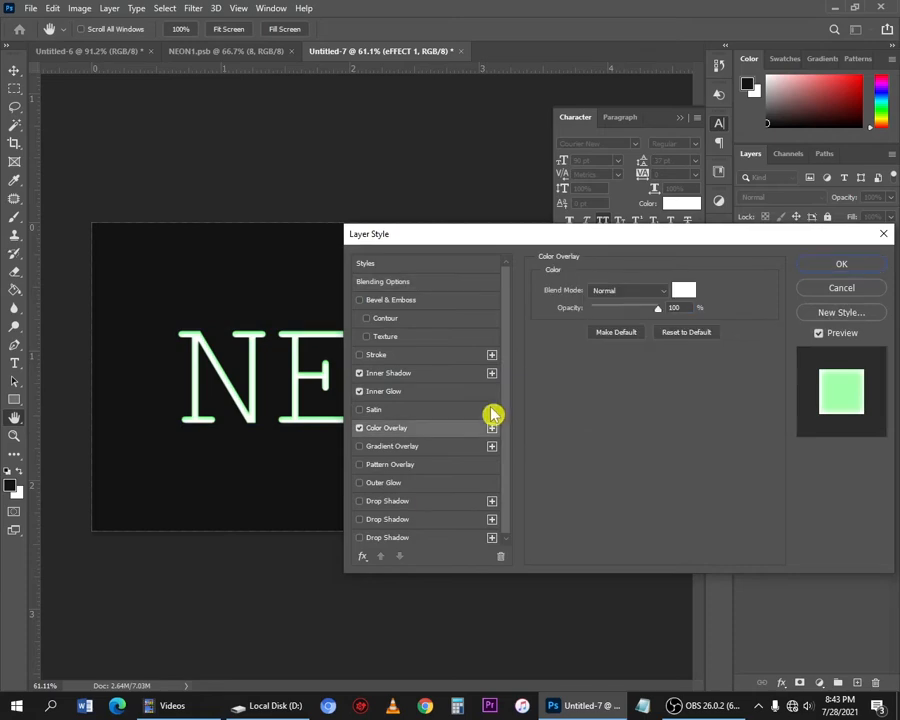
pyautogui.click(424, 488)
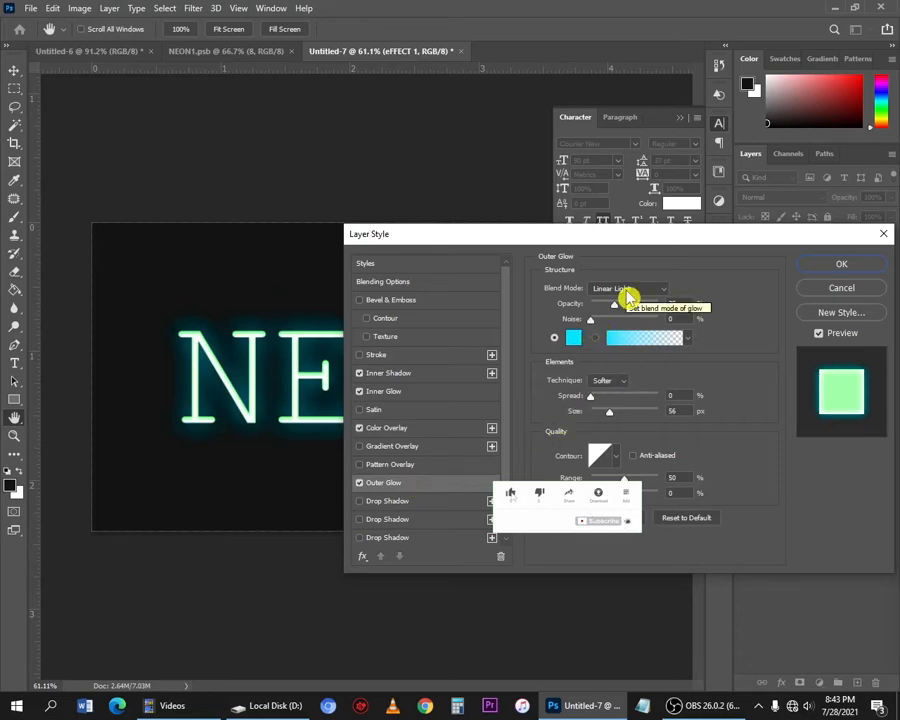
pyautogui.click(627, 292)
pyautogui.click(627, 292)
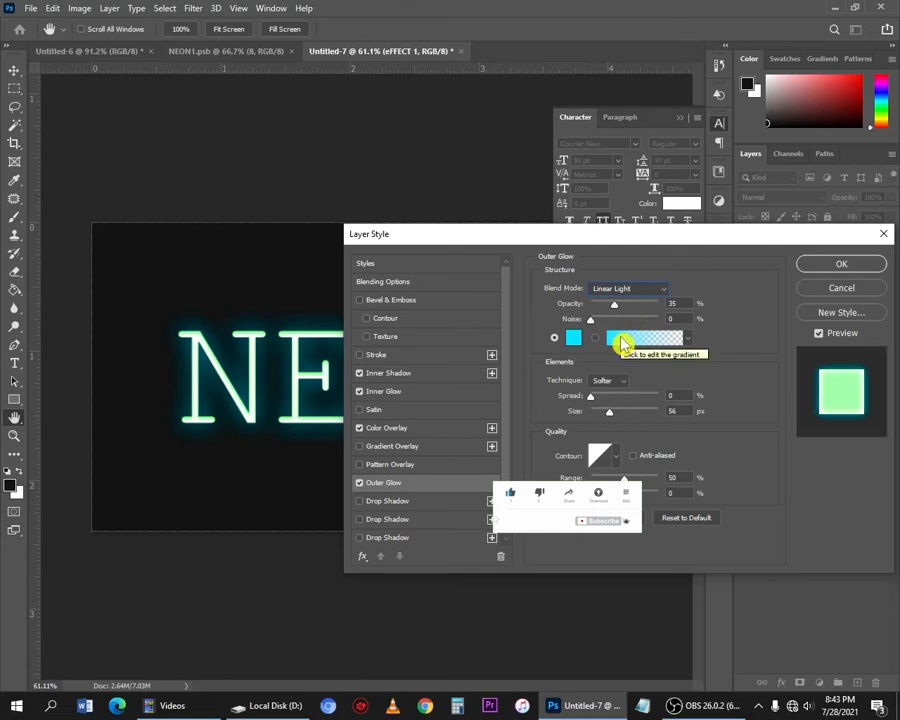
pyautogui.moveTo(614, 304); pyautogui.dragTo(631, 304)
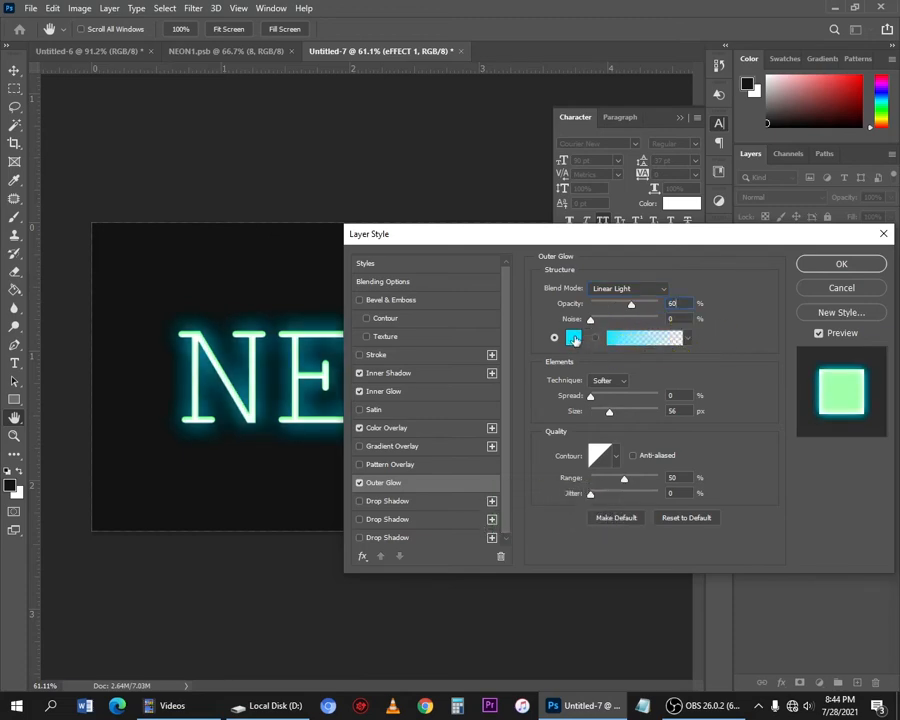
# Set the Outer Glow colour to the light green 8aff9d
pyautogui.click(574, 338)
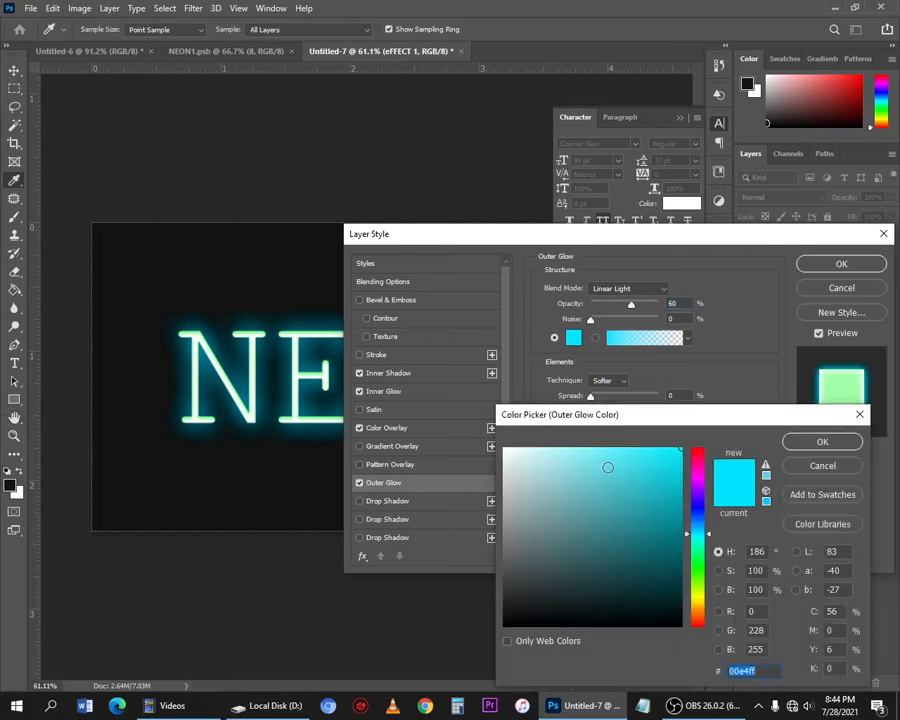
pyautogui.click(697, 562)
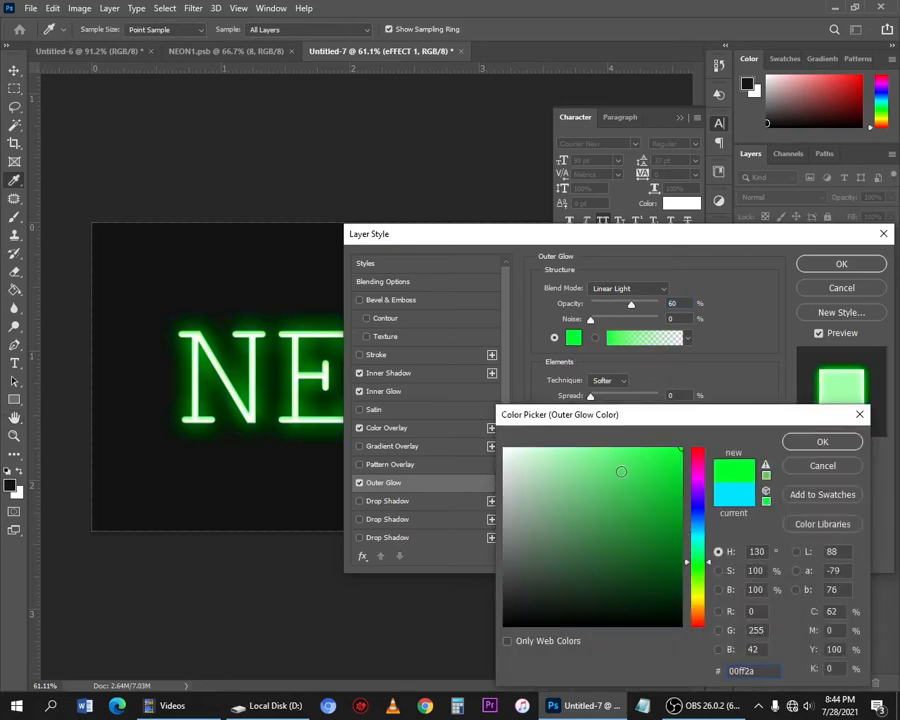
pyautogui.click(607, 462)
pyautogui.moveTo(607, 462); pyautogui.dragTo(585, 448)
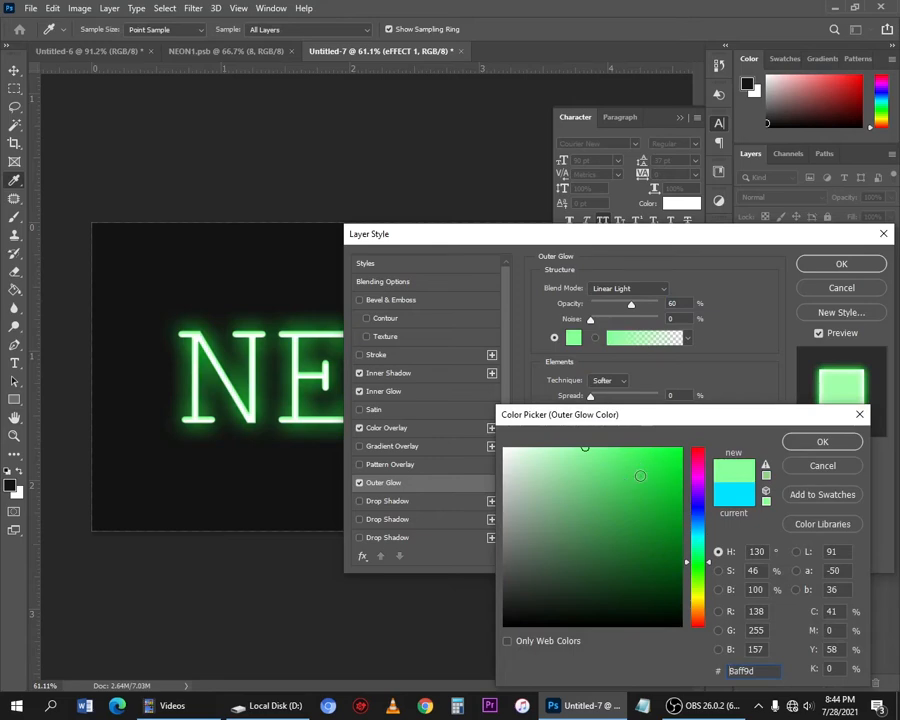
pyautogui.click(822, 441)
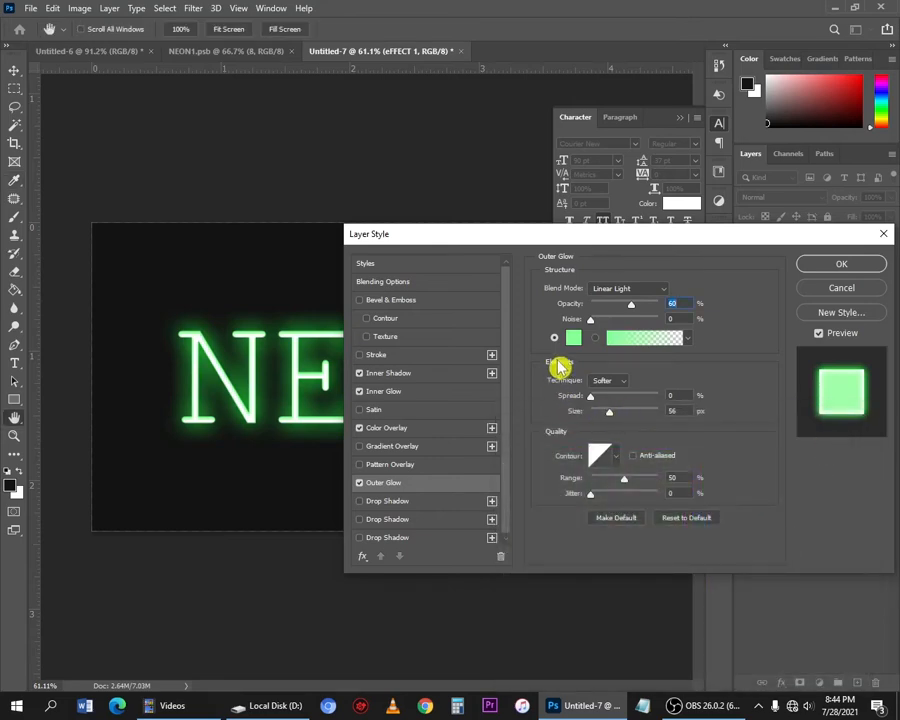
# Set the Outer Glow size to 100 px and apply the layer styles to eFFECT 1
pyautogui.click(676, 410)
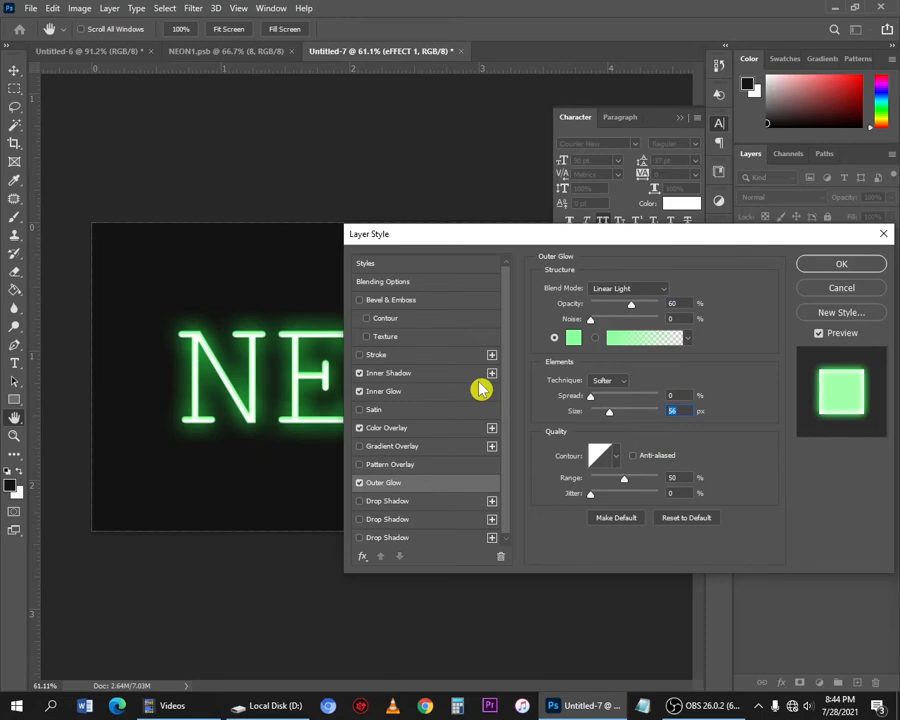
pyautogui.write('100')
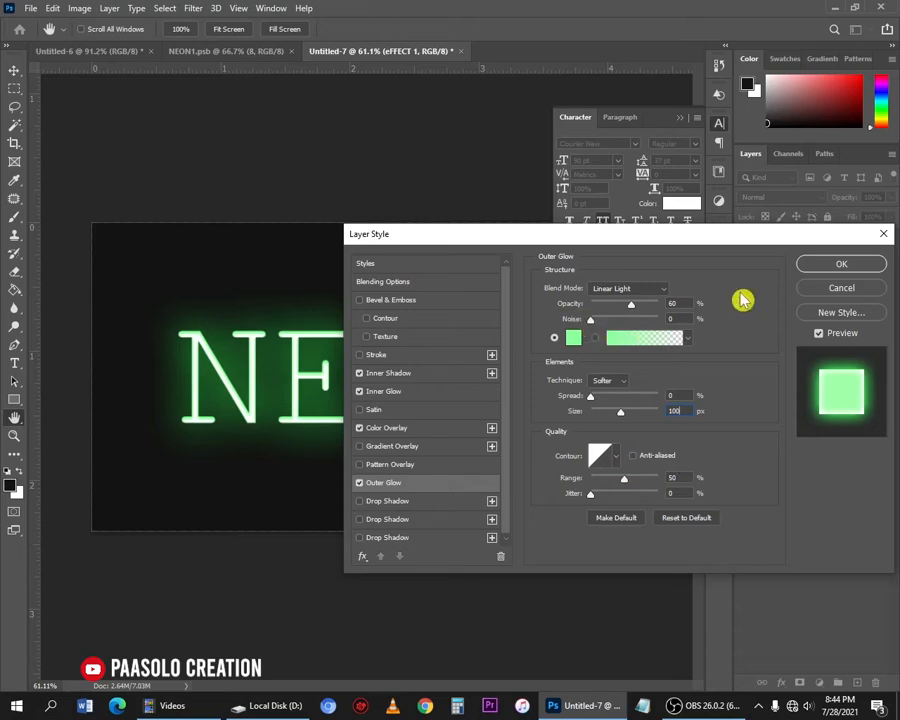
pyautogui.click(820, 263)
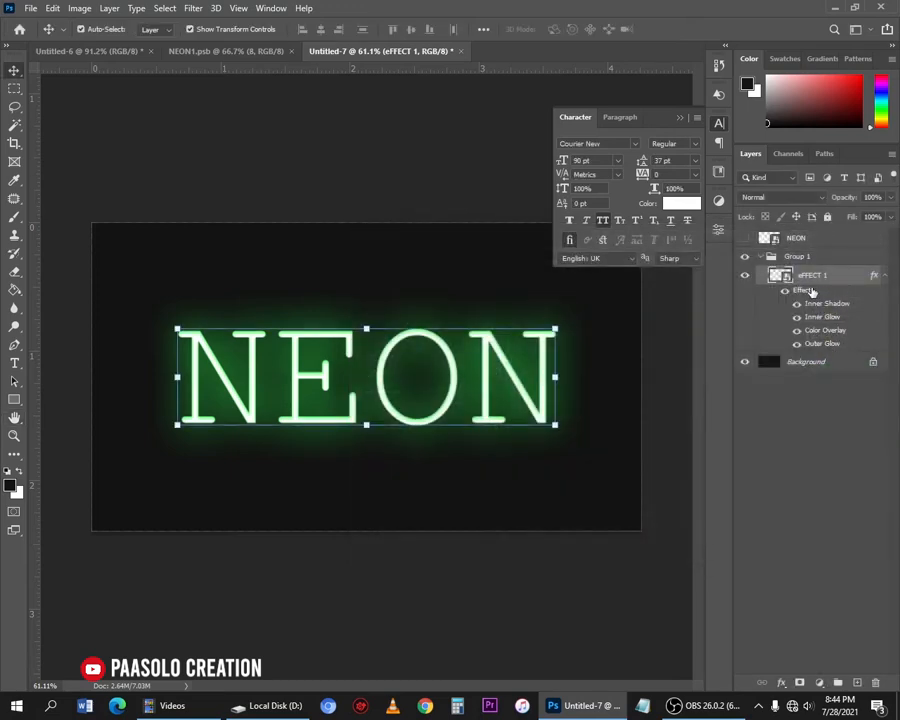
# Duplicate the eFFECT 1 layer and place the copy below the original inside Group 1
pyautogui.rightClick(836, 276)
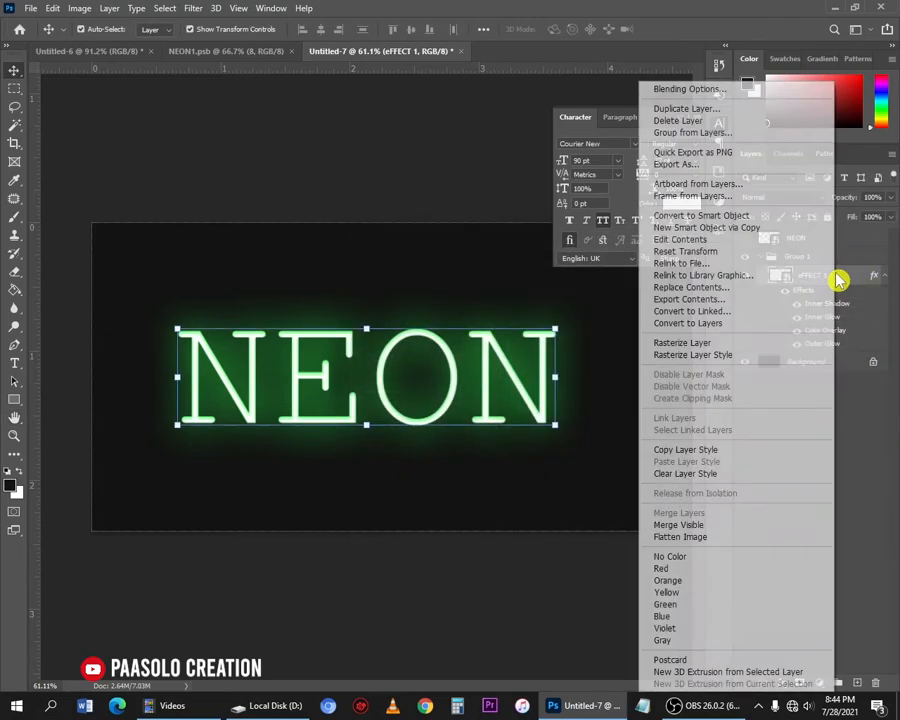
pyautogui.click(876, 307)
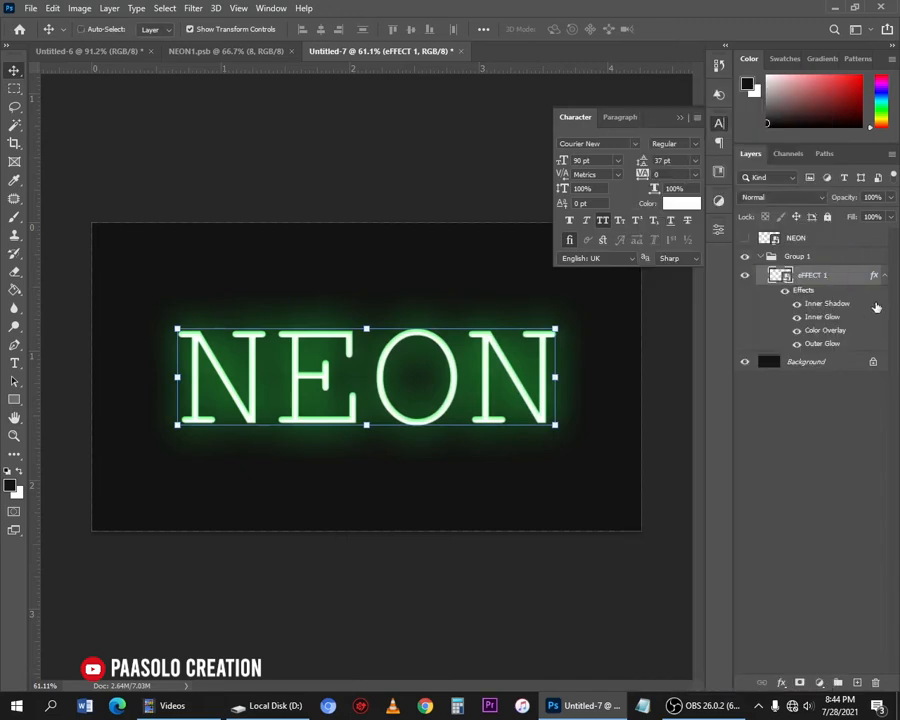
pyautogui.hotkey('ctrl', 'j')
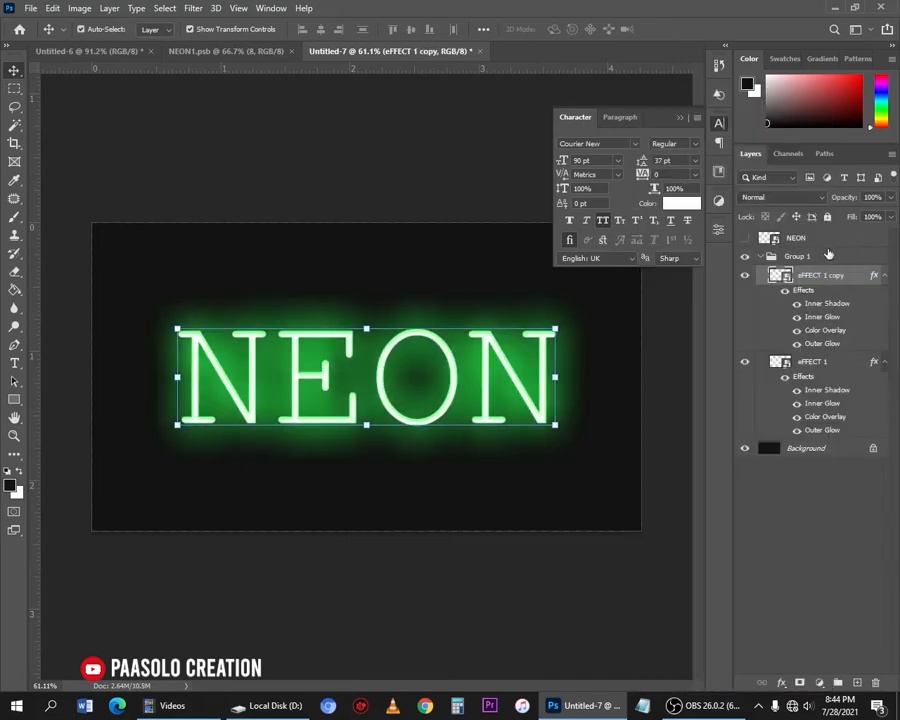
pyautogui.moveTo(823, 277); pyautogui.dragTo(826, 430)
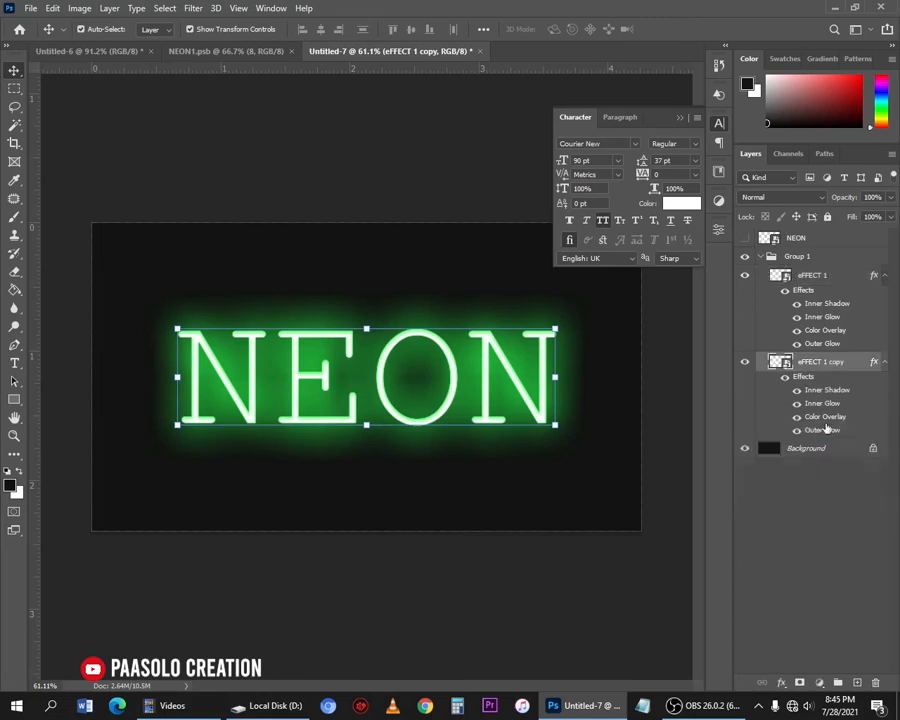
# Clear the layer style from the eFFECT 1 copy and rename it eFFECT 2
pyautogui.rightClick(836, 362)
pyautogui.click(716, 483)
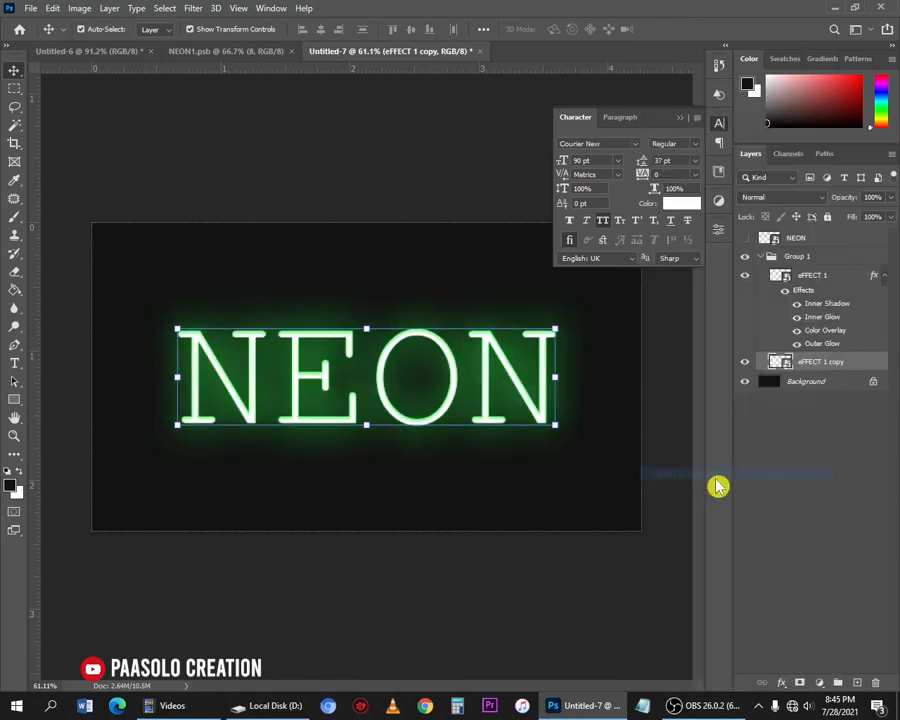
pyautogui.doubleClick(822, 360)
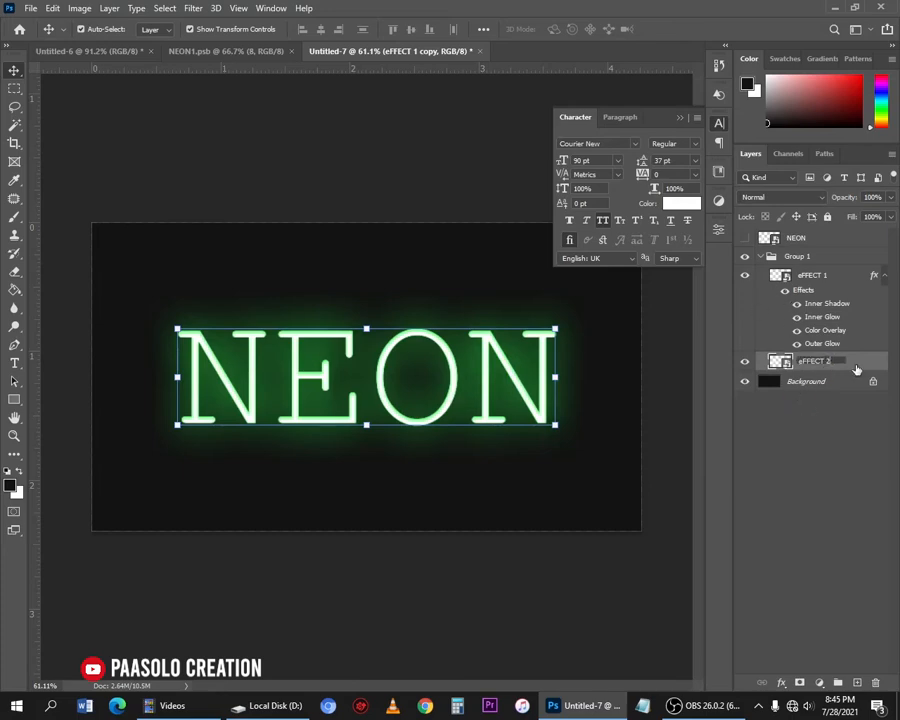
pyautogui.write('eFFECT 2')
pyautogui.press('Return')
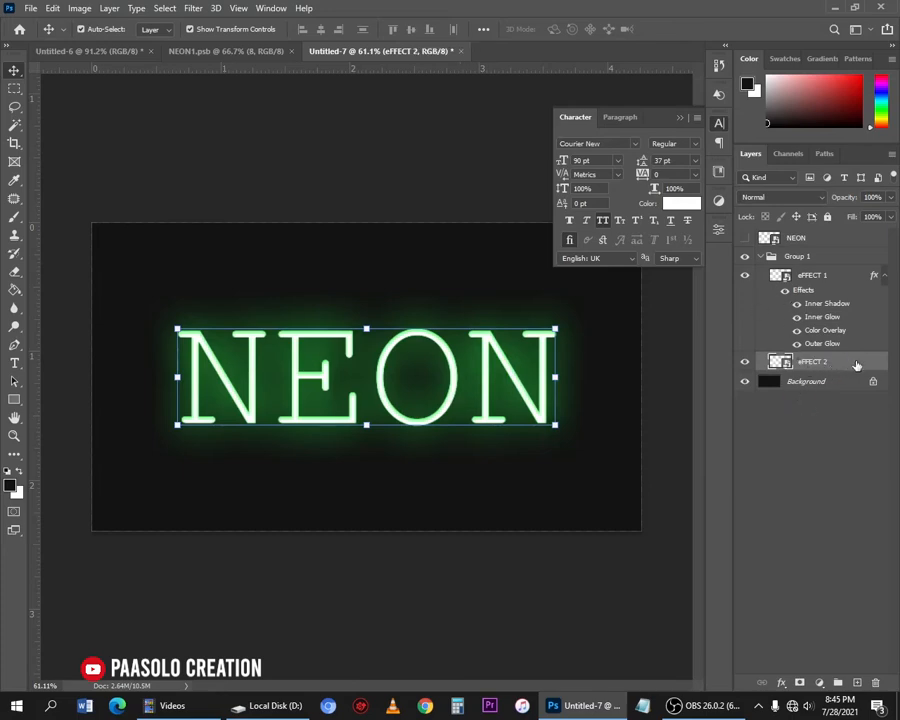
# Add a smooth Outer Bevel to eFFECT 2 with 412% depth, 8 px size and 2 px soften
pyautogui.doubleClick(856, 366)
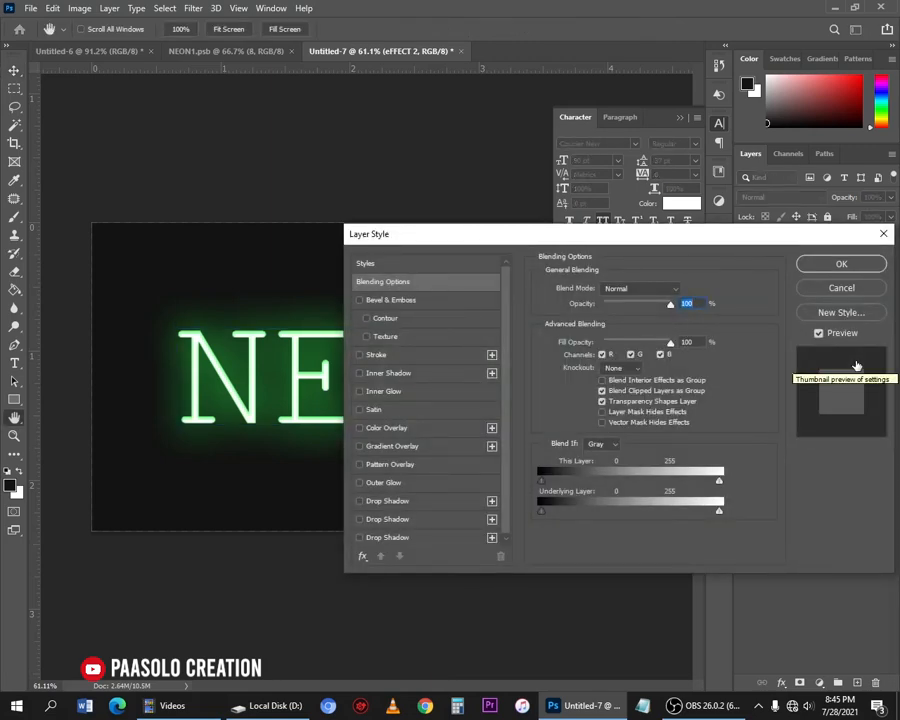
pyautogui.click(381, 303)
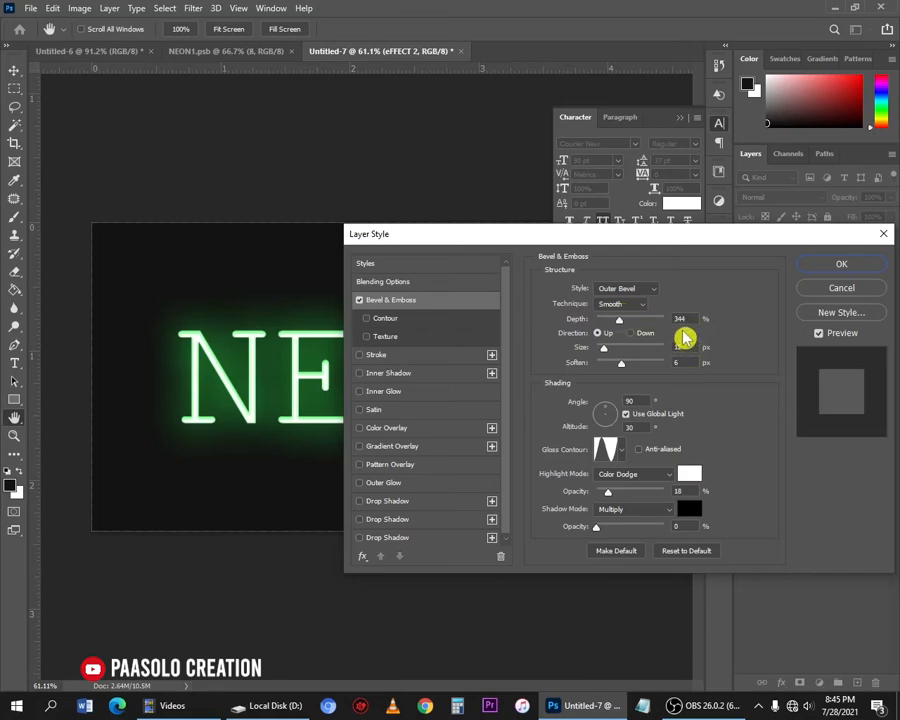
pyautogui.moveTo(689, 318); pyautogui.dragTo(588, 320)
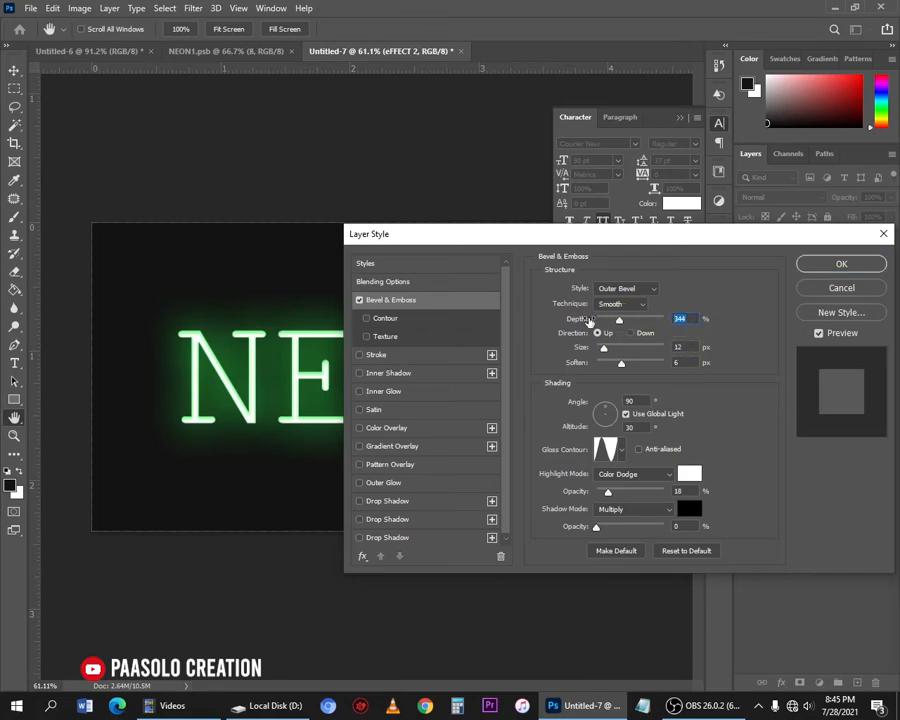
pyautogui.write('412')
pyautogui.moveTo(687, 347); pyautogui.dragTo(563, 345)
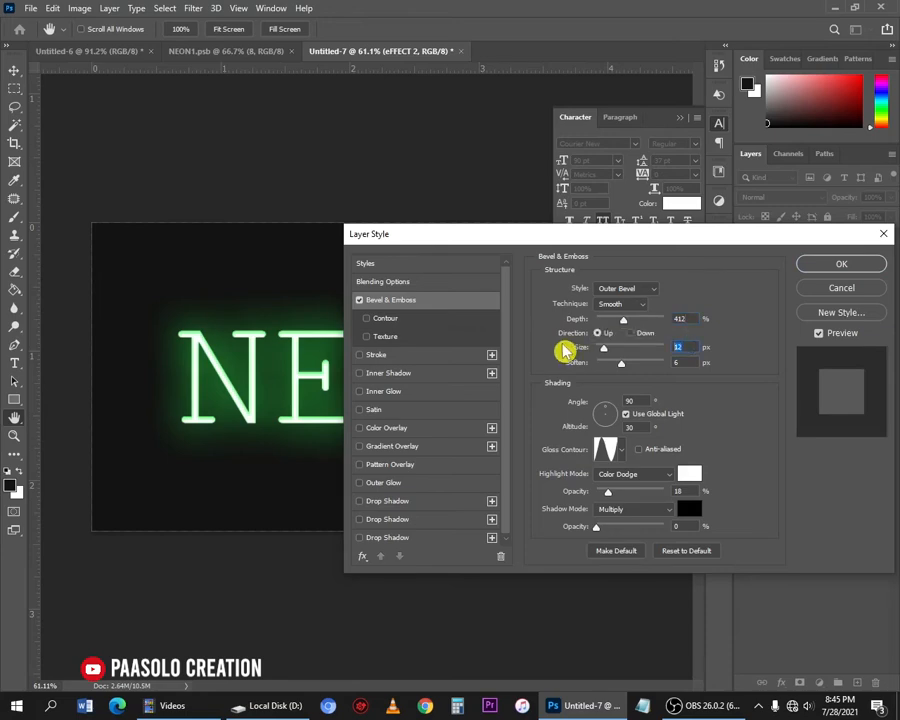
pyautogui.write('8')
pyautogui.press('Tab')
pyautogui.write('2')
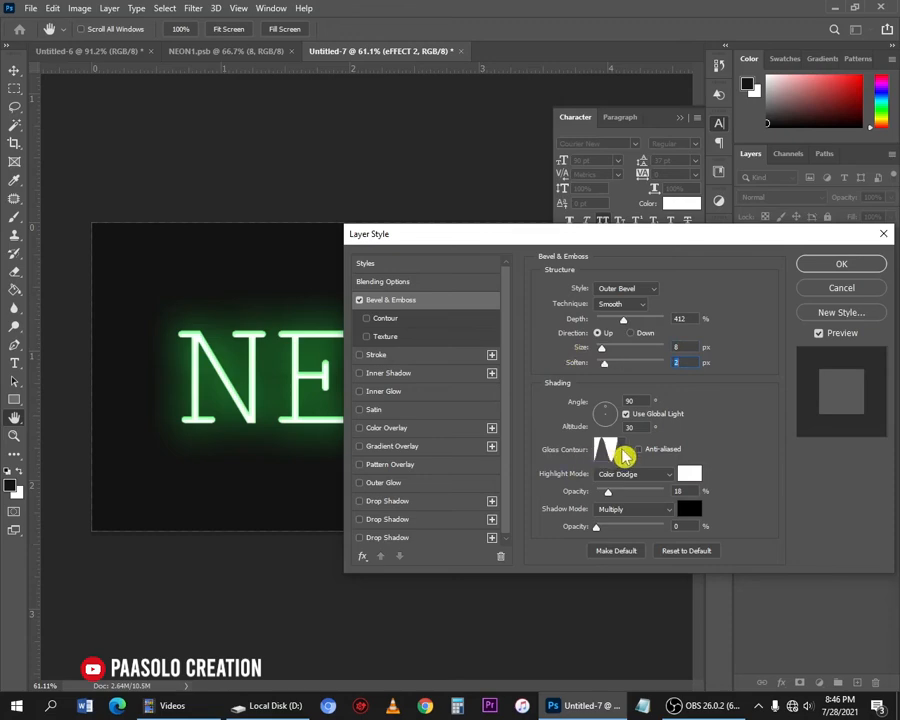
# Keep the bevel's highlight mode at Color Dodge and set the highlight opacity to 29%
pyautogui.click(624, 456)
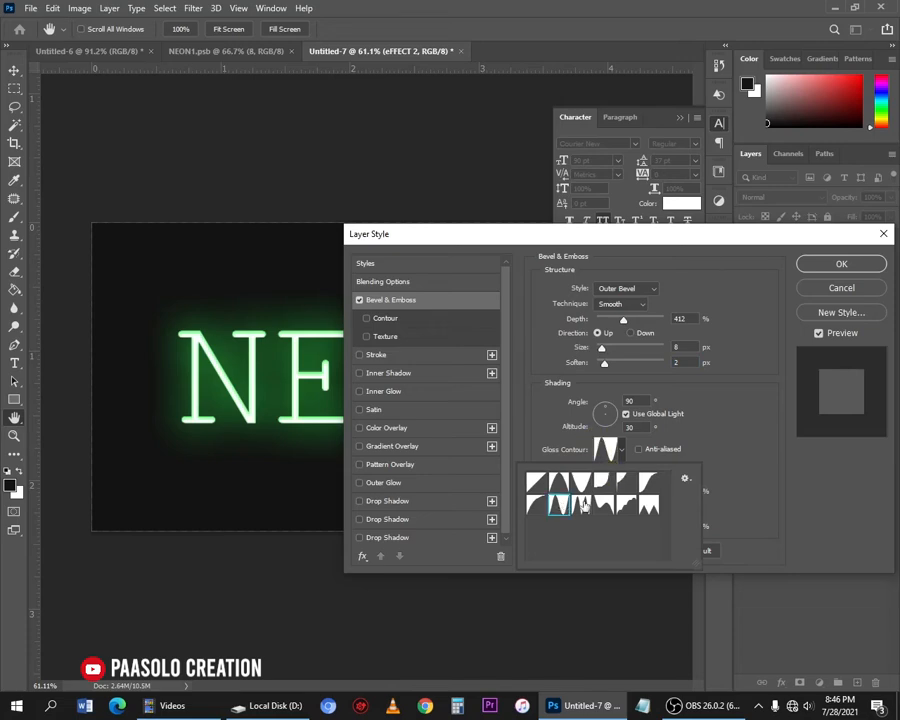
pyautogui.doubleClick(652, 482)
pyautogui.click(652, 482)
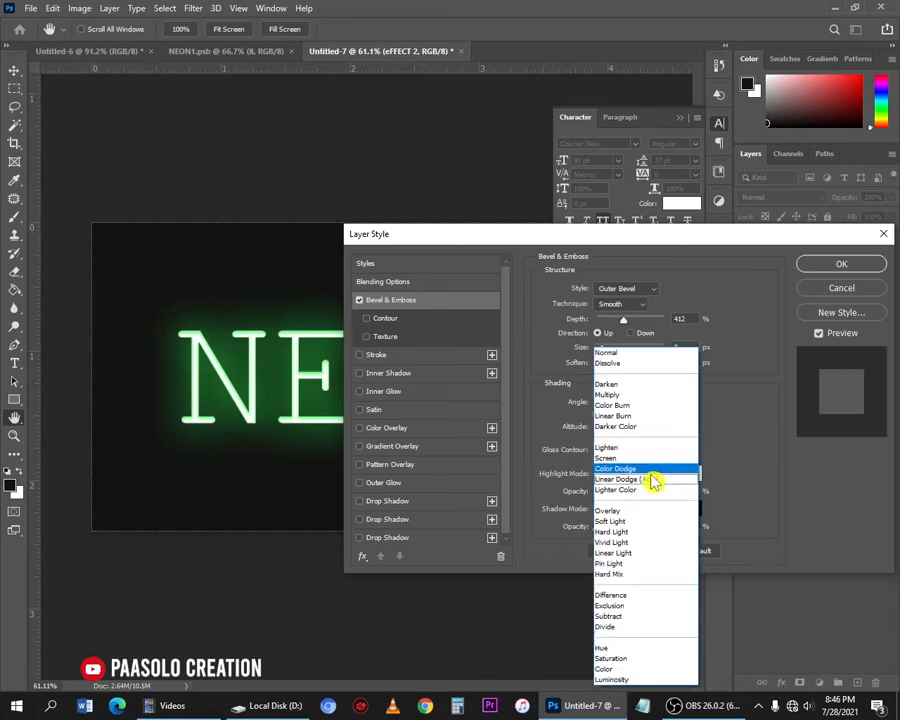
pyautogui.click(600, 468)
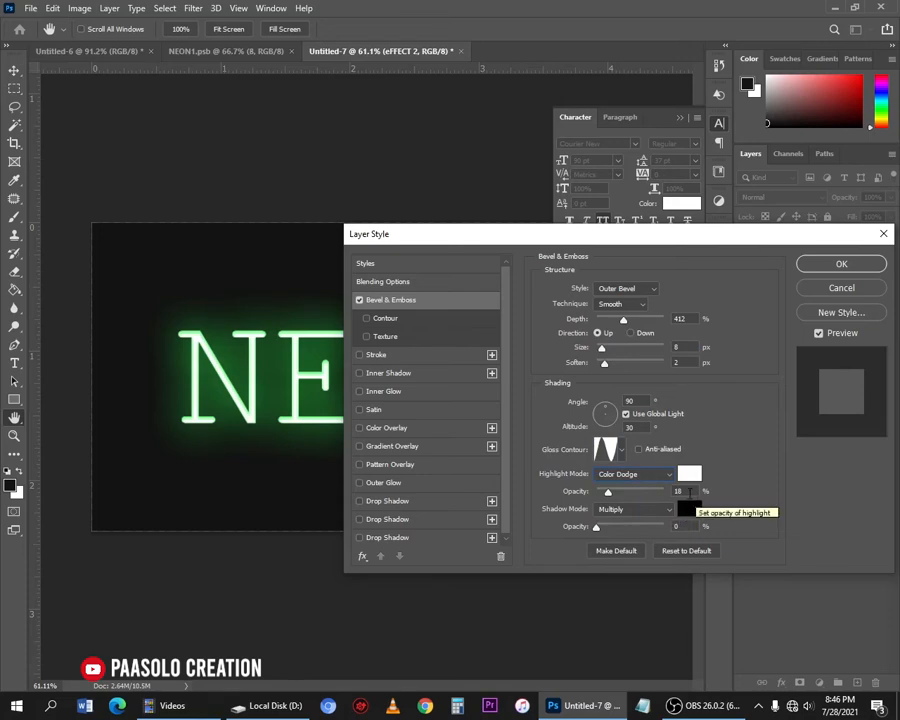
pyautogui.moveTo(688, 493); pyautogui.dragTo(606, 518)
pyautogui.write('29')
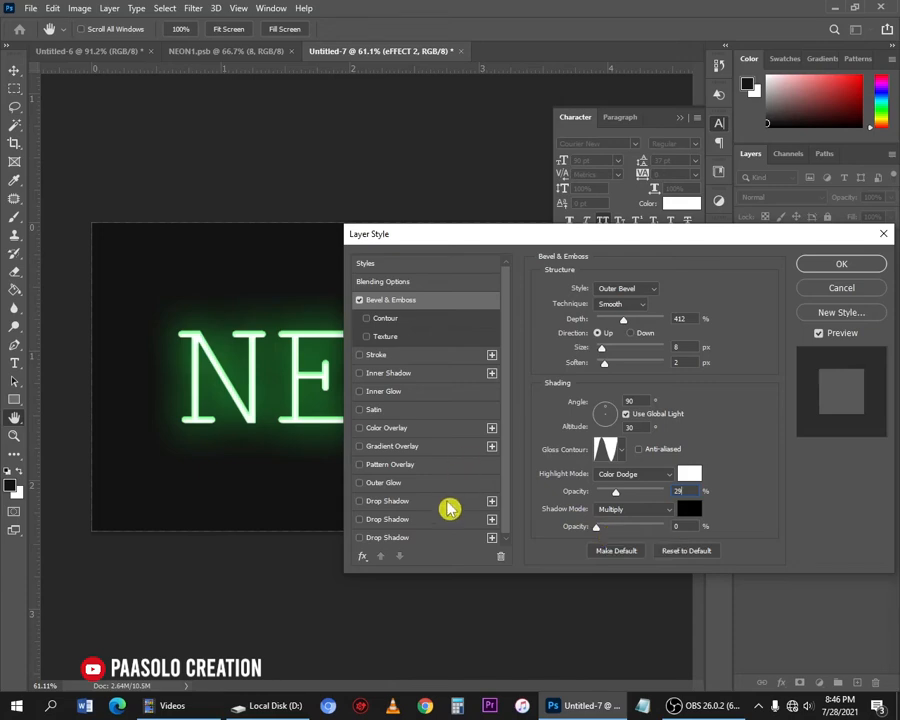
# Add a Drop Shadow to eFFECT 2 with the Soft Light blend mode and 100% opacity
pyautogui.click(394, 503)
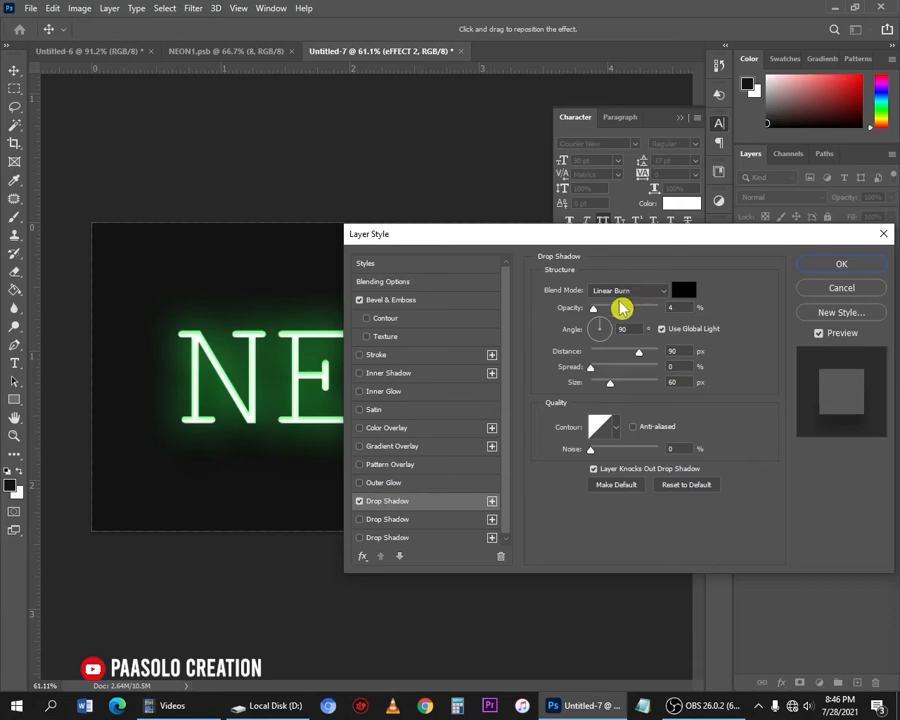
pyautogui.click(622, 293)
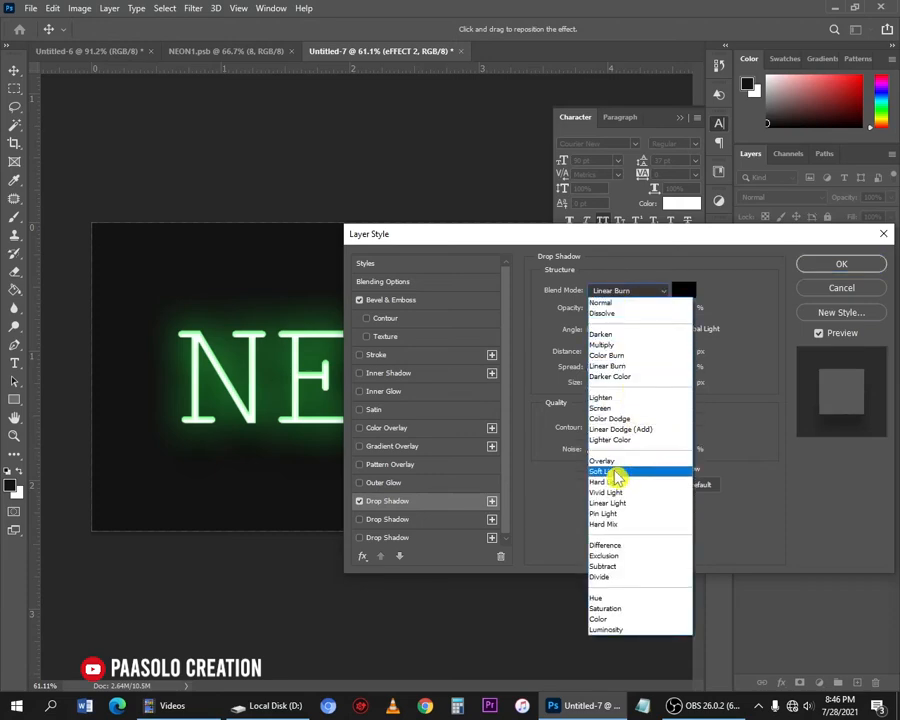
pyautogui.click(616, 474)
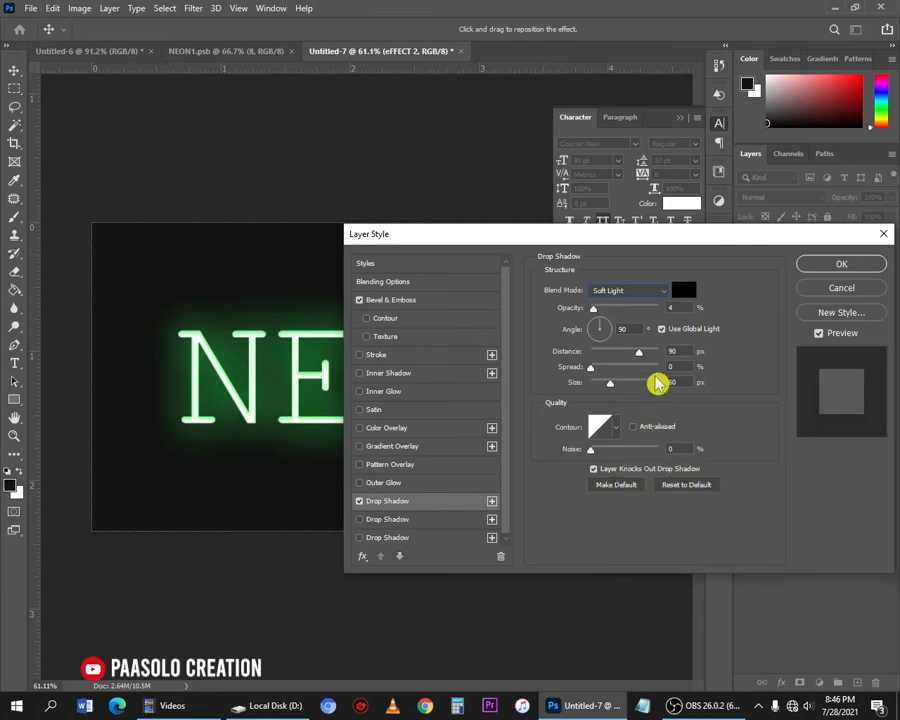
pyautogui.moveTo(594, 309); pyautogui.dragTo(658, 309)
# Set the Drop Shadow colour to the very pale green ebfdf0
pyautogui.click(684, 290)
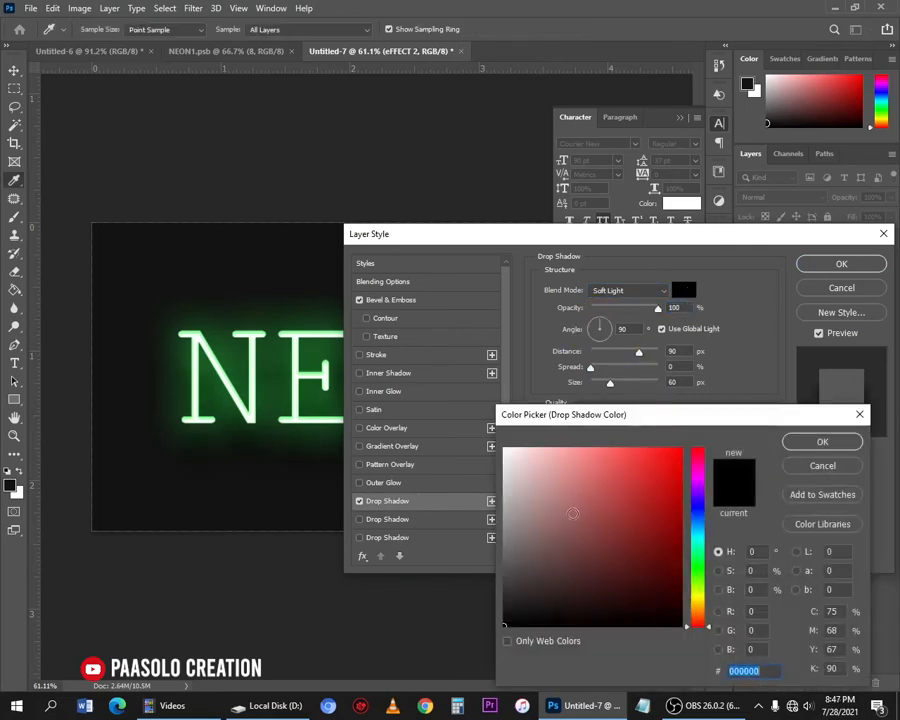
pyautogui.moveTo(572, 513)
pyautogui.mouseDown()
pyautogui.moveTo(518, 440)
pyautogui.moveTo(514, 407)
pyautogui.mouseUp()
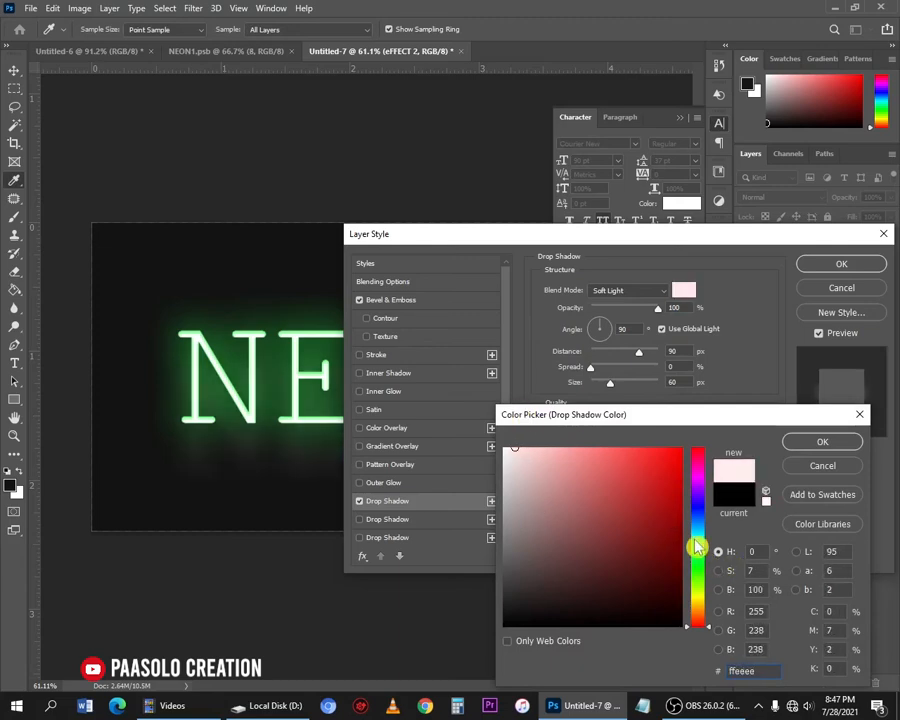
pyautogui.moveTo(697, 547)
pyautogui.mouseDown()
pyautogui.moveTo(713, 546)
pyautogui.moveTo(697, 558)
pyautogui.mouseUp()
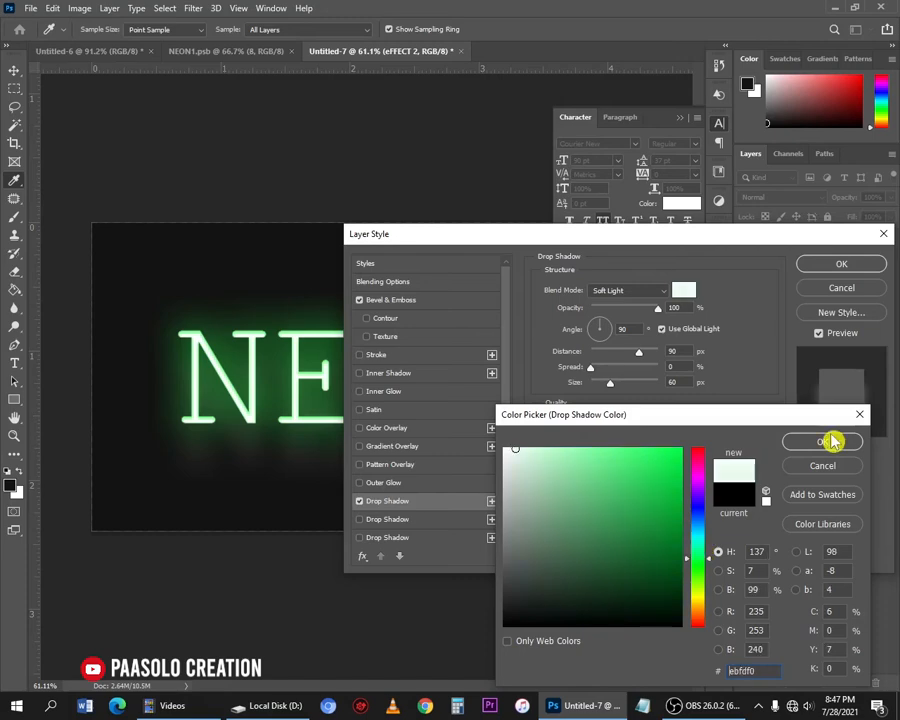
pyautogui.click(827, 441)
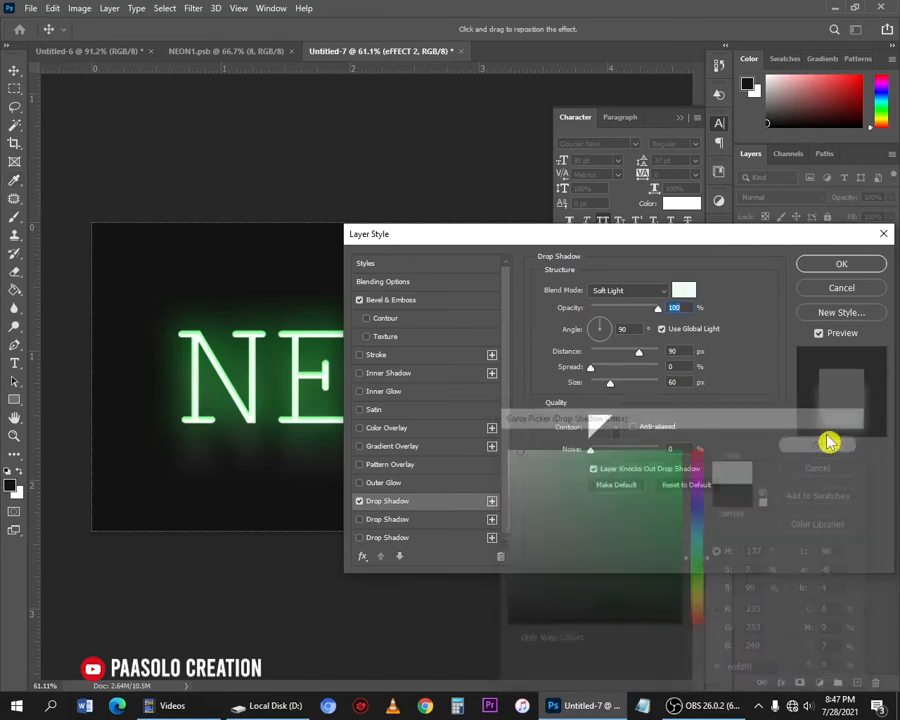
# Set the Drop Shadow's distance to 5 px and its size to 9 px
pyautogui.click(662, 329)
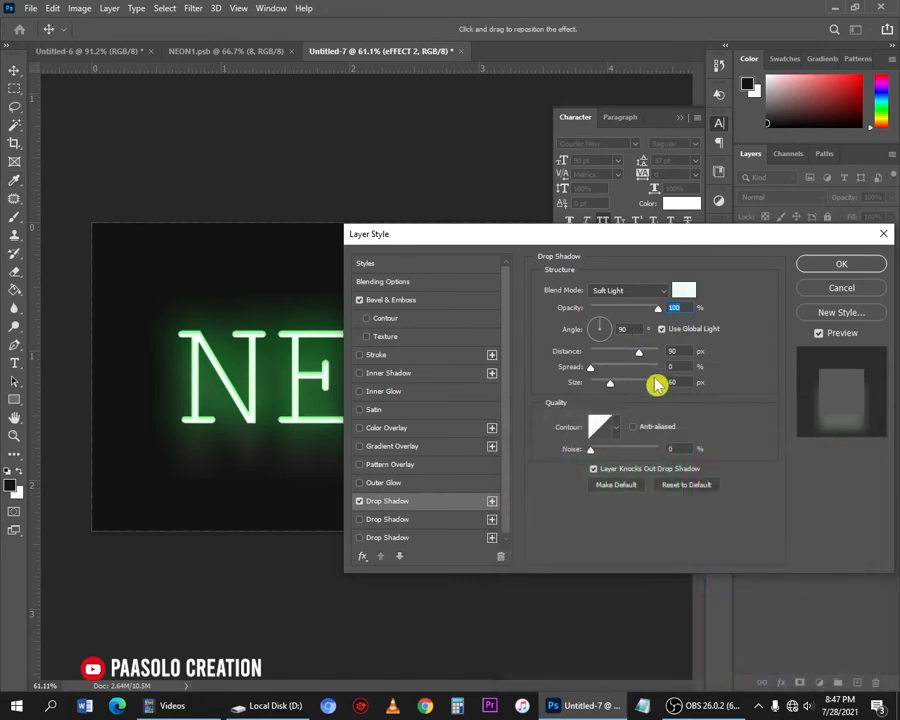
pyautogui.write('5')
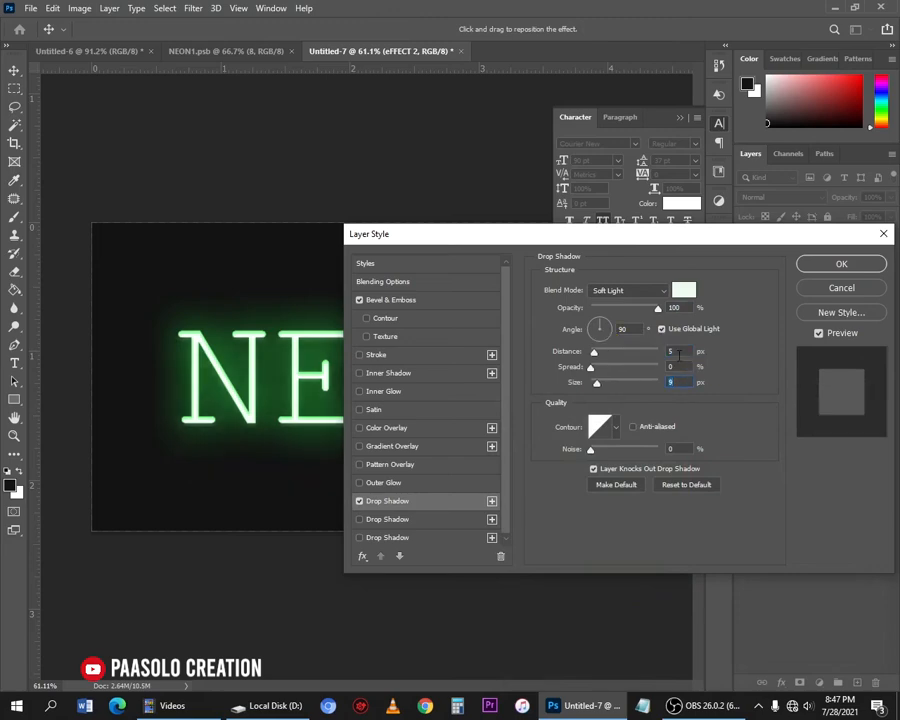
pyautogui.press('Tab')
pyautogui.press('Tab')
pyautogui.write('9')
# Add a second Drop Shadow to eFFECT 2 and set the lower one's blend mode to Overlay
pyautogui.click(490, 503)
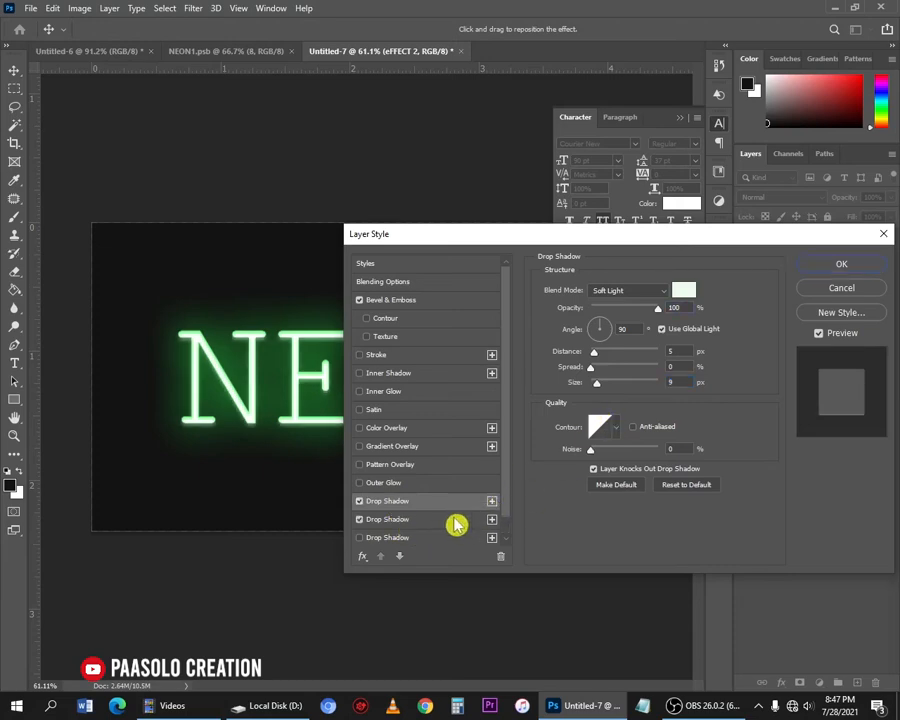
pyautogui.click(456, 521)
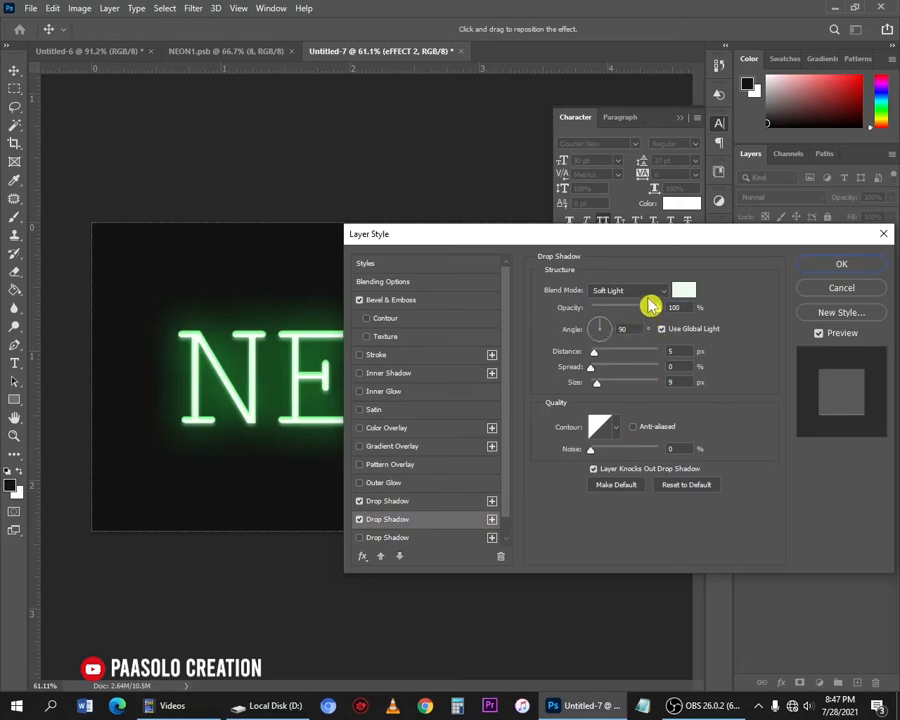
pyautogui.click(630, 291)
pyautogui.click(630, 462)
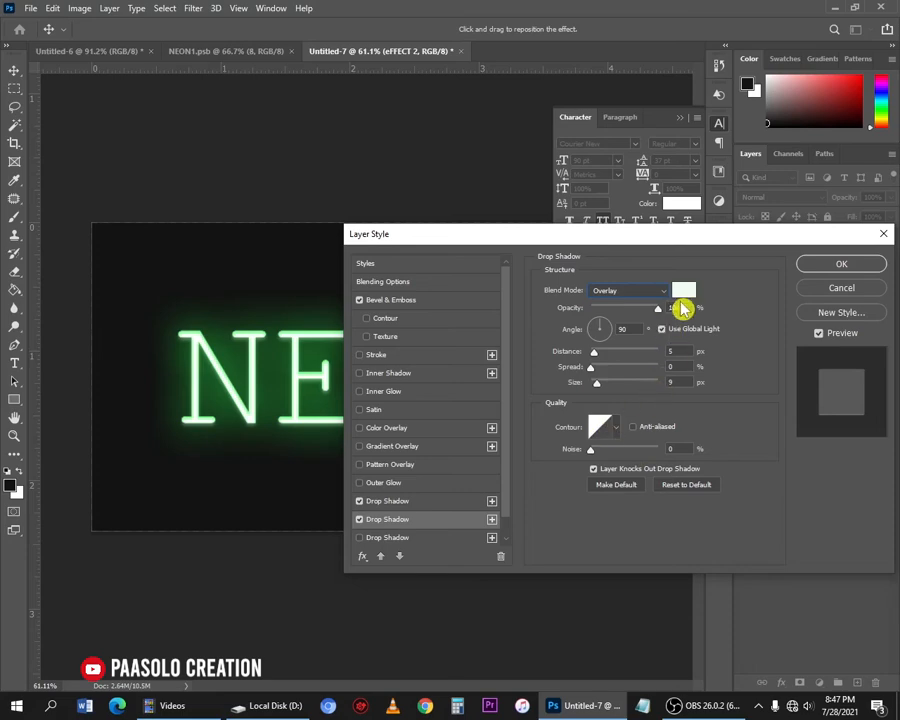
# Set the Overlay Drop Shadow's distance to 38 px and size to 51 px, and apply the styles to eFFECT 2
pyautogui.click(683, 351)
pyautogui.write('3')
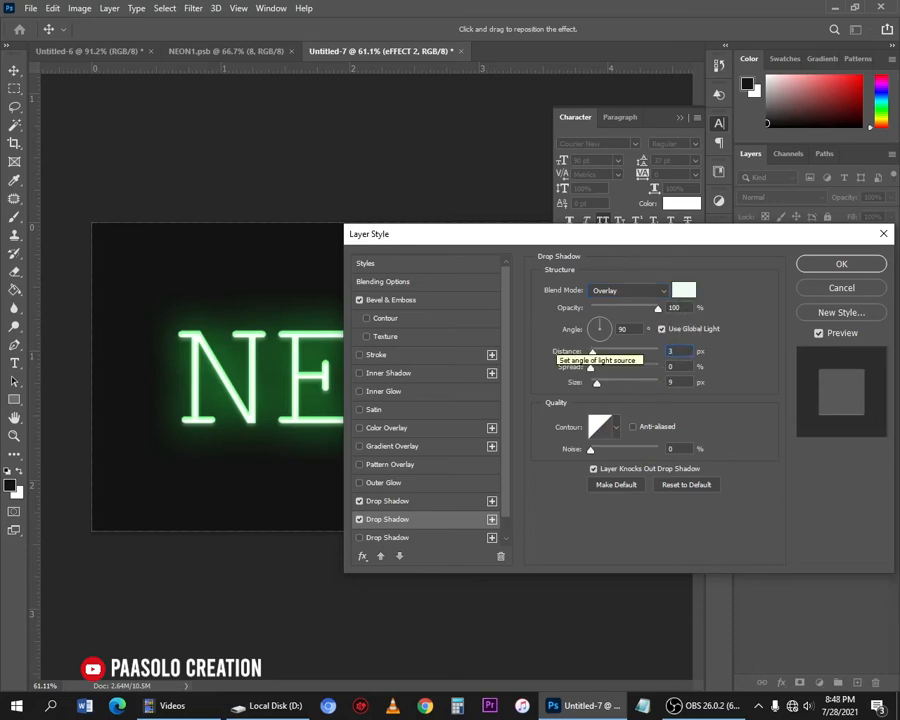
pyautogui.write('8')
pyautogui.press('Tab')
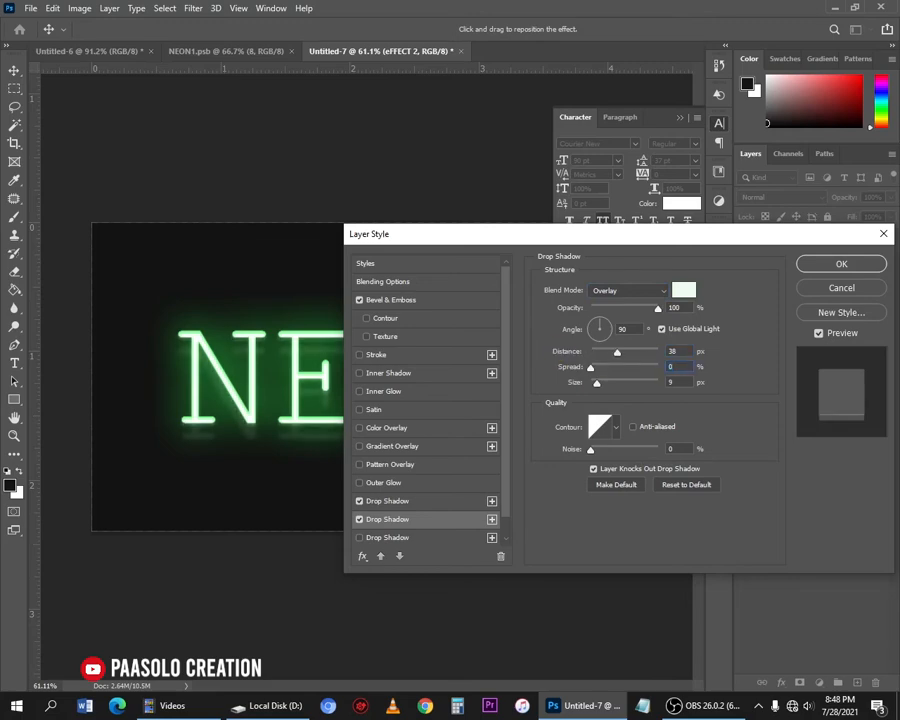
pyautogui.press('Tab')
pyautogui.write('58')
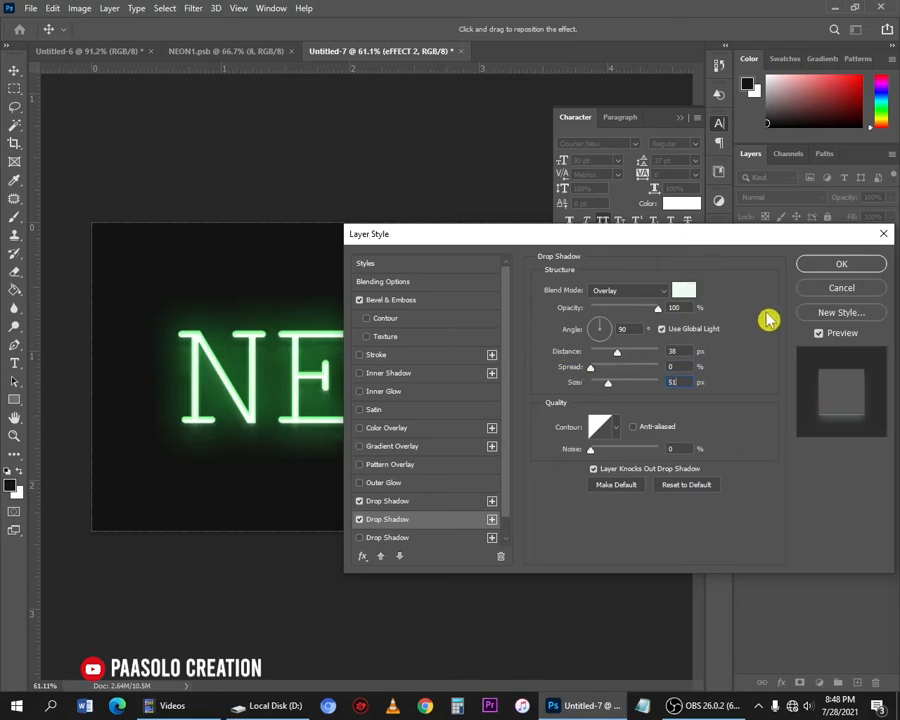
pyautogui.click(828, 266)
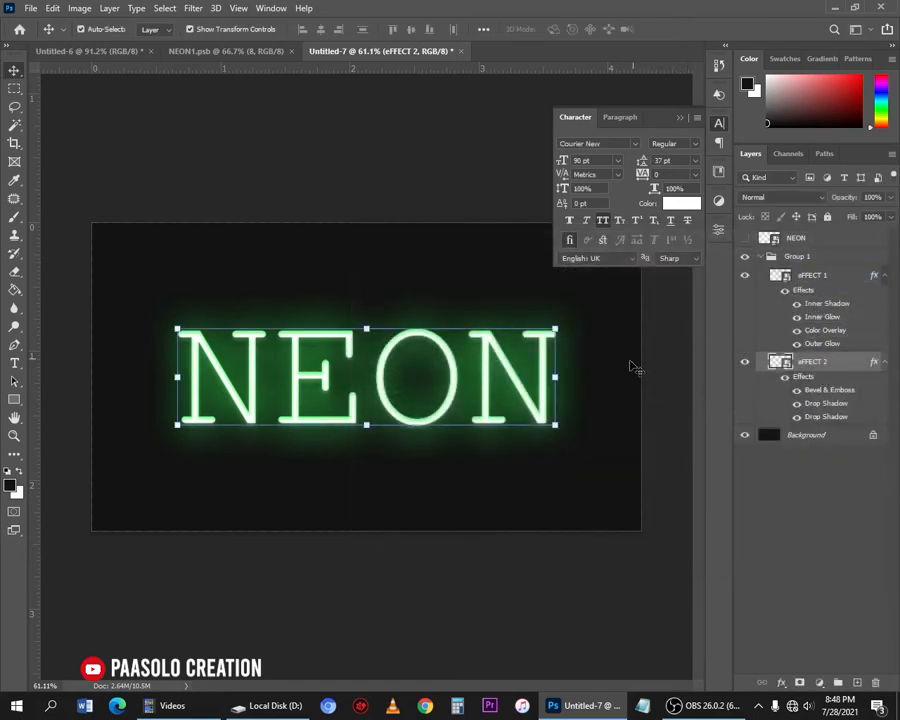
pyautogui.click(745, 362)
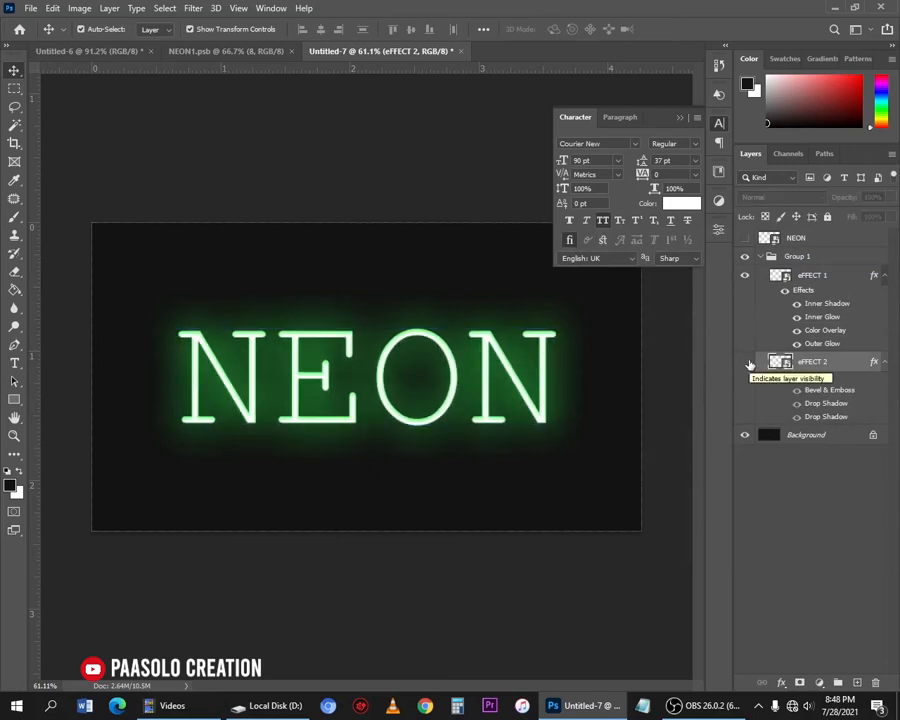
pyautogui.click(745, 362)
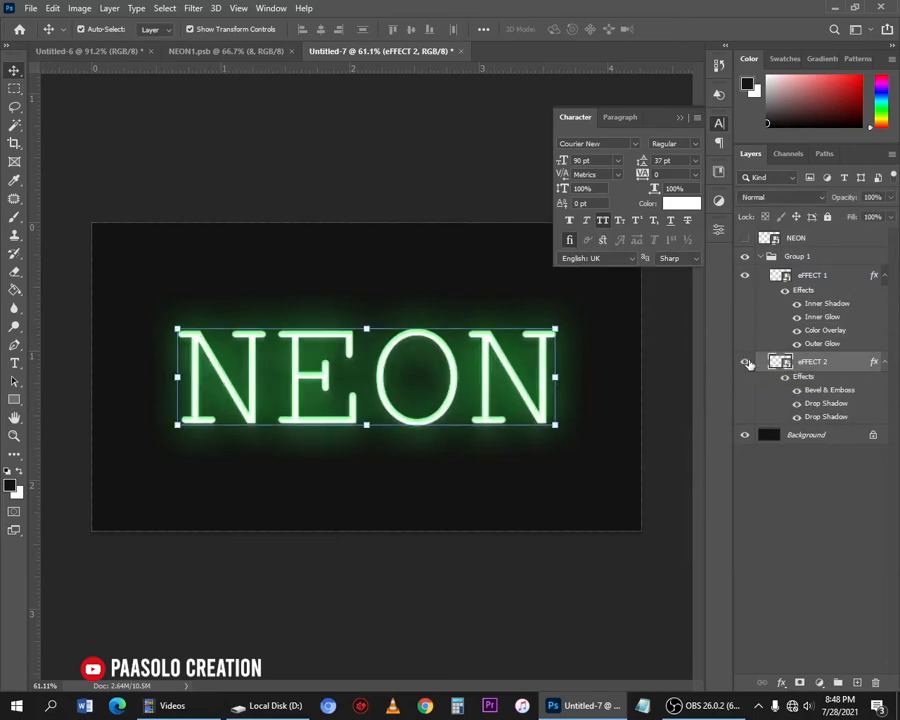
# Duplicate the eFFECT 2 layer as eFFECT 3
pyautogui.rightClick(825, 364)
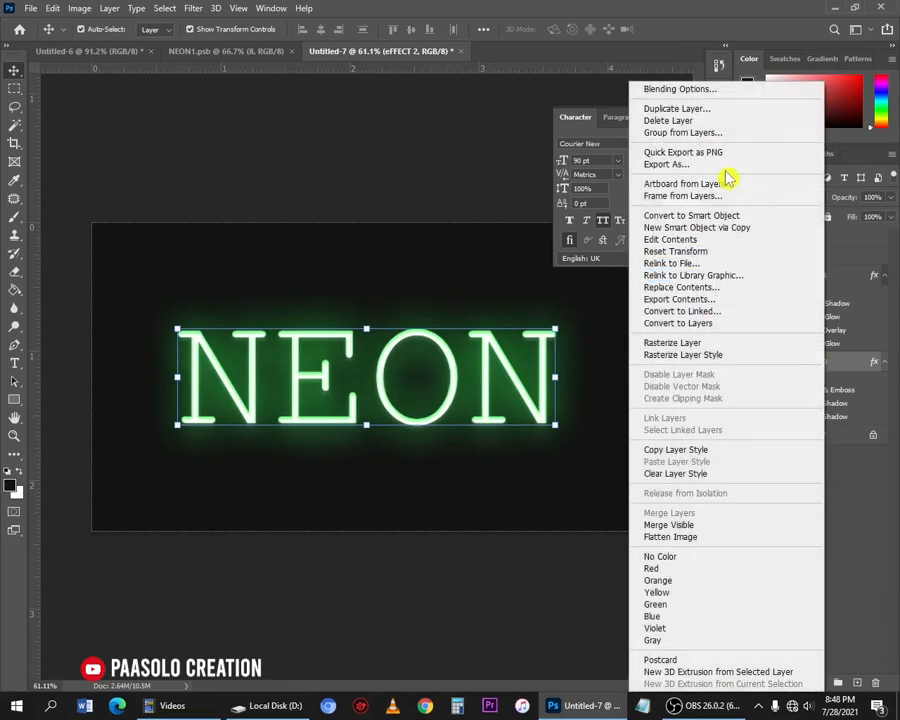
pyautogui.click(712, 109)
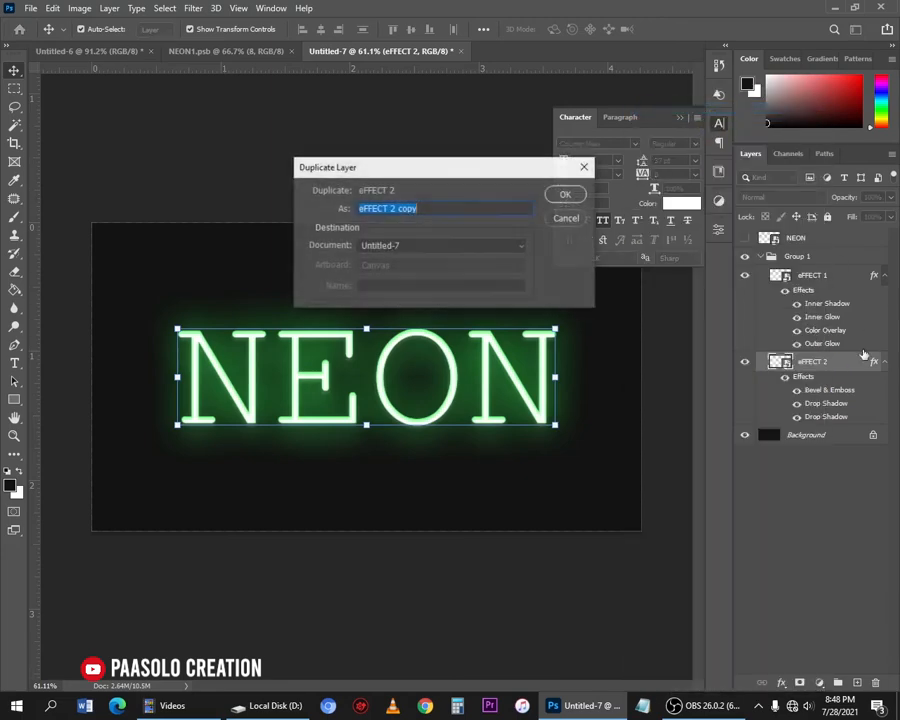
pyautogui.click(466, 209)
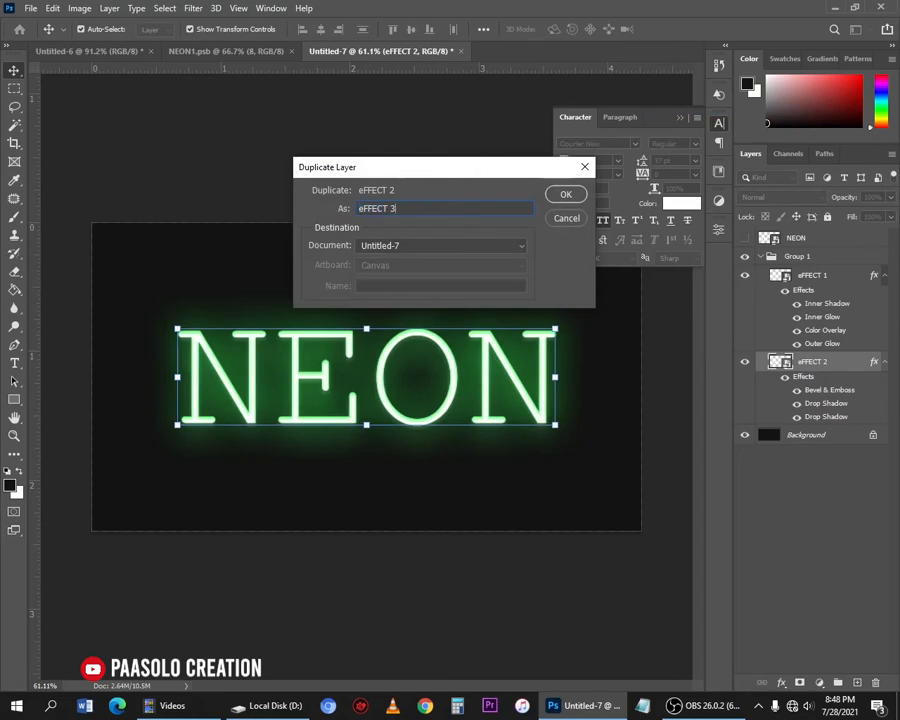
pyautogui.write('3')
pyautogui.click(566, 196)
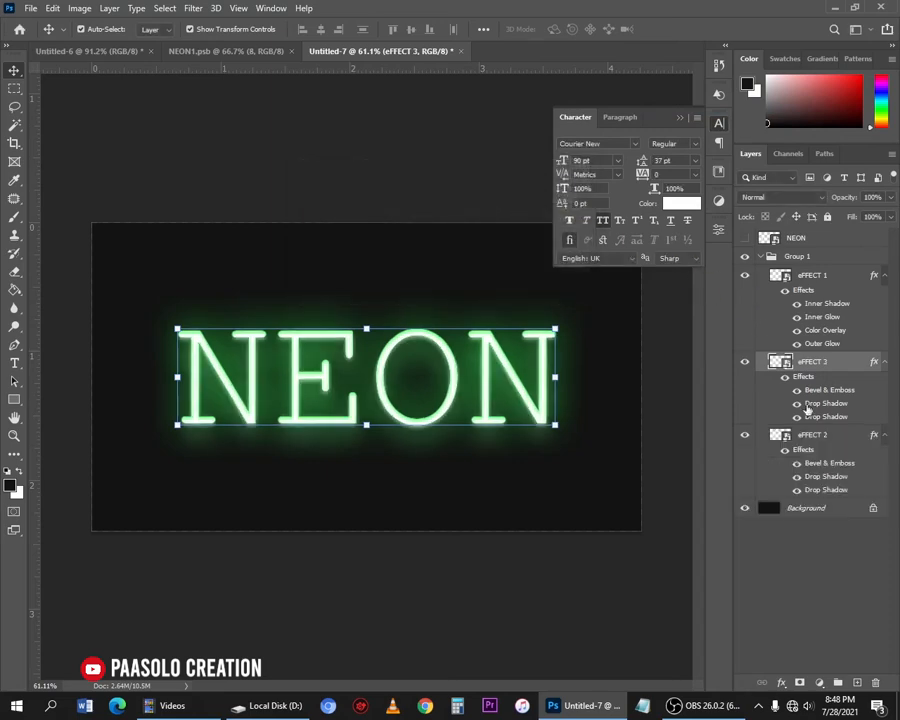
# Move eFFECT 3 beneath eFFECT 2 and clear its layer style
pyautogui.moveTo(807, 365); pyautogui.dragTo(805, 487)
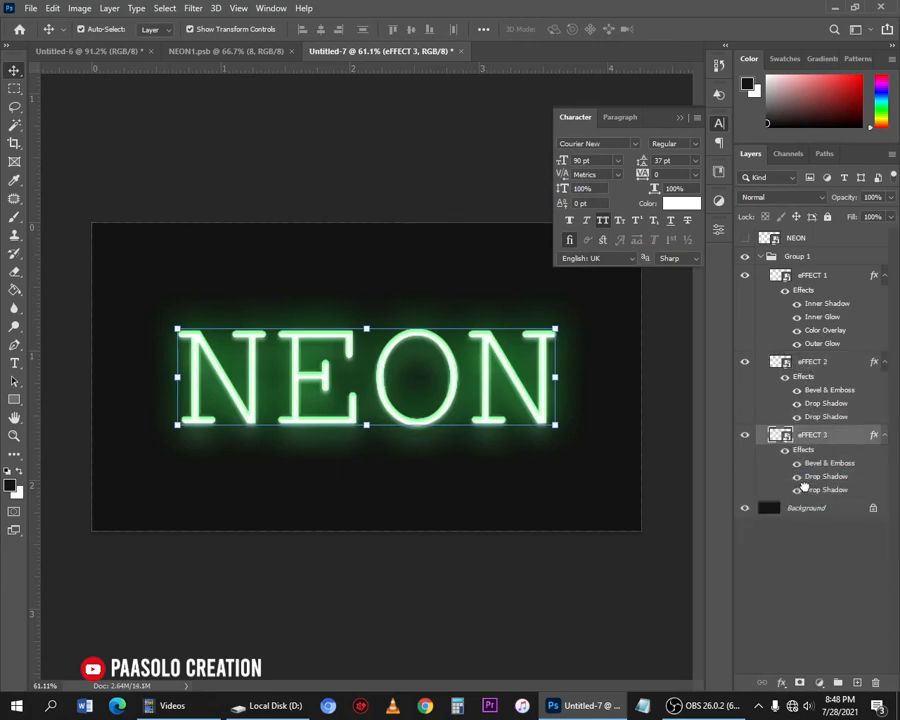
pyautogui.rightClick(845, 437)
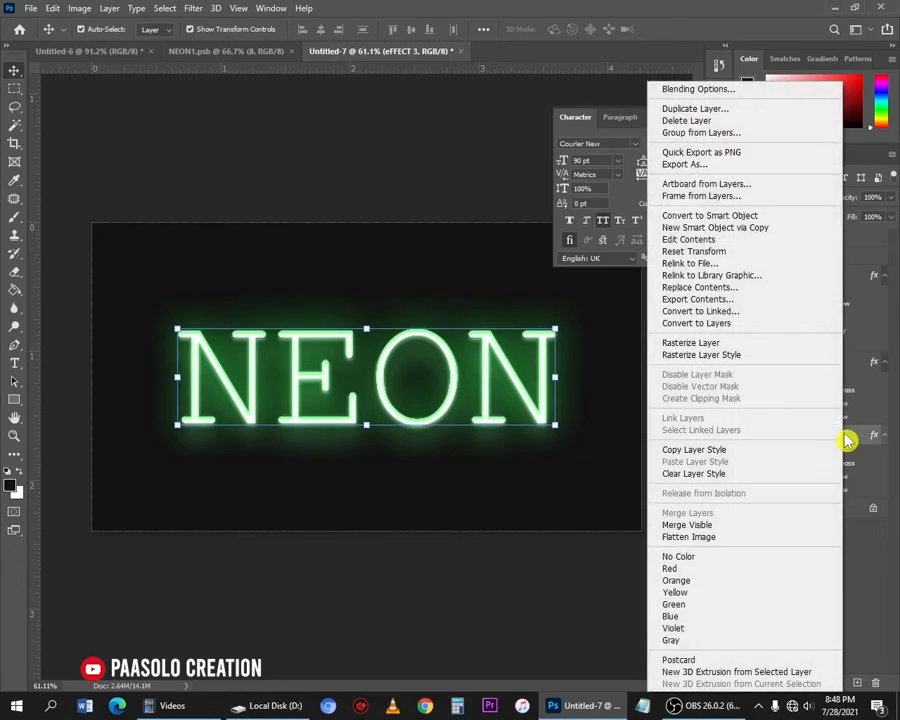
pyautogui.click(728, 483)
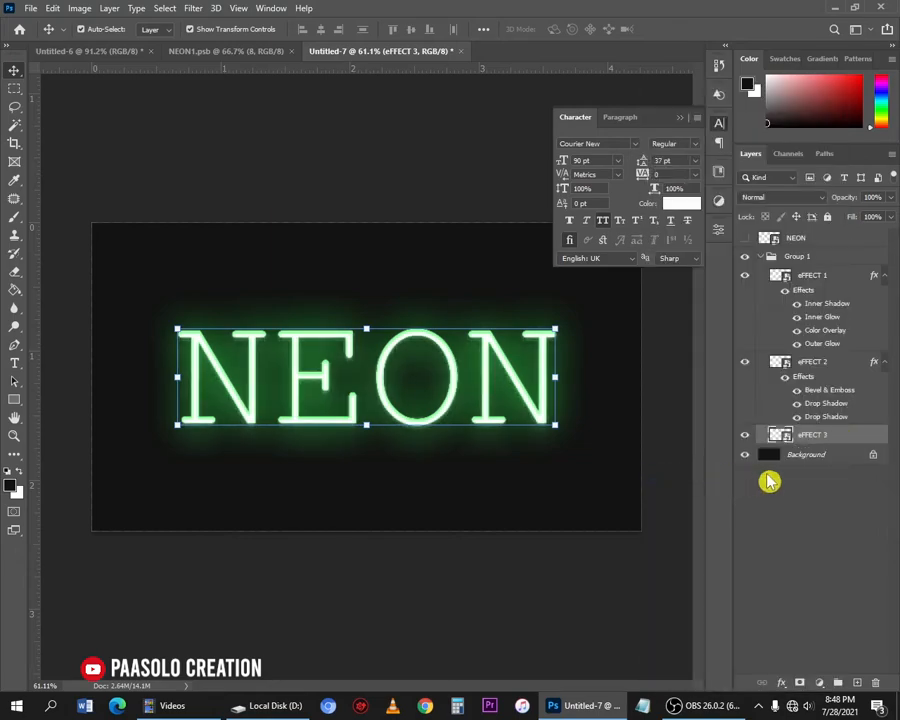
# Remove the unused effect entries from eFFECT 3's layer style list, leaving a single Drop Shadow entry
pyautogui.doubleClick(845, 437)
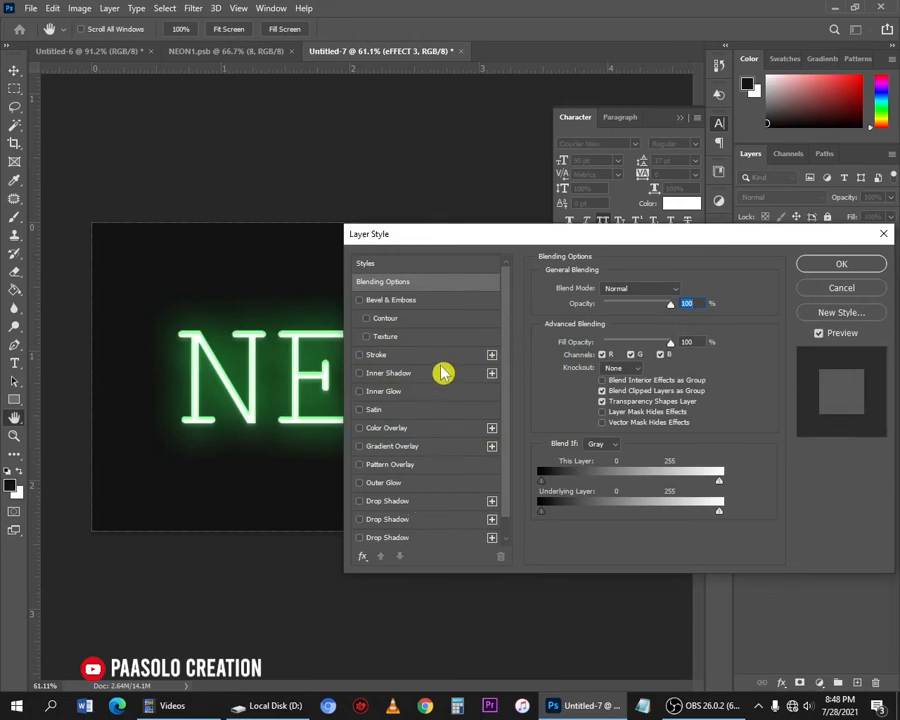
pyautogui.scroll(-1, 399, 500)
pyautogui.click(434, 541)
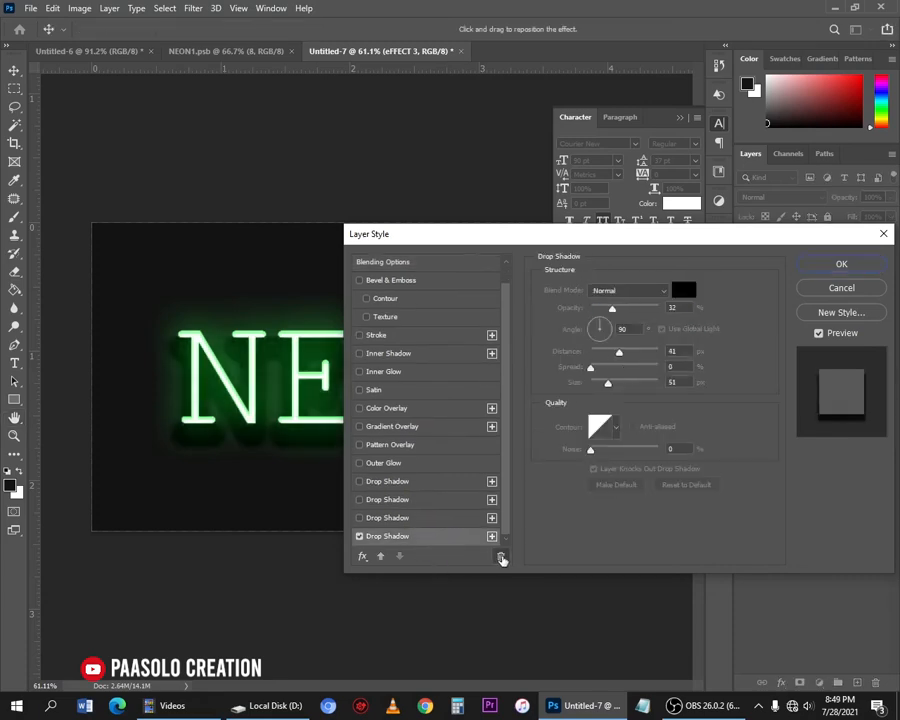
pyautogui.doubleClick(502, 558)
pyautogui.click(501, 557)
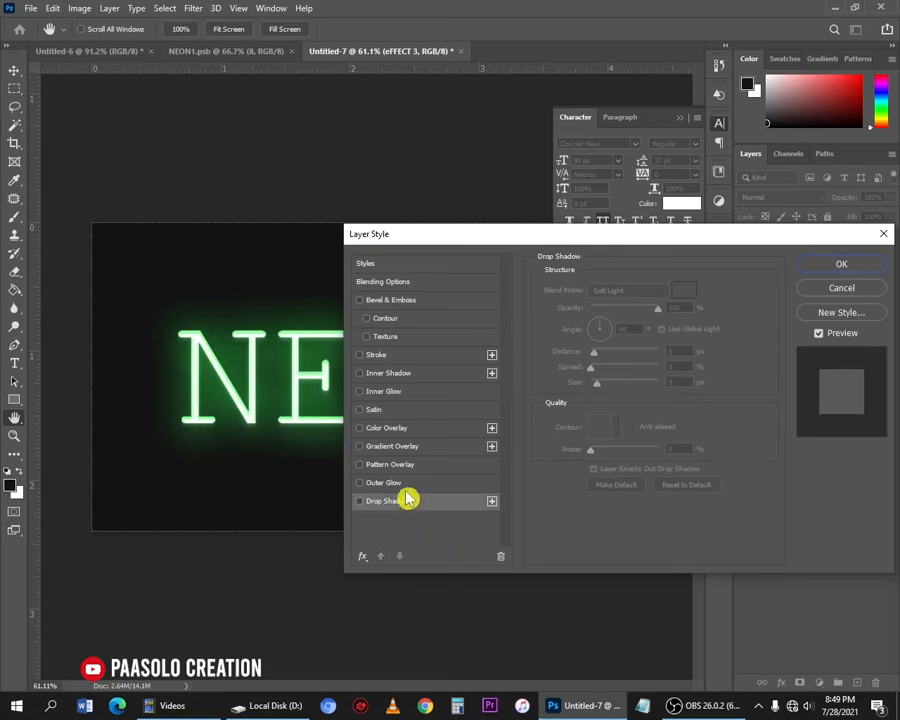
pyautogui.click(407, 486)
pyautogui.click(500, 555)
pyautogui.doubleClick(500, 555)
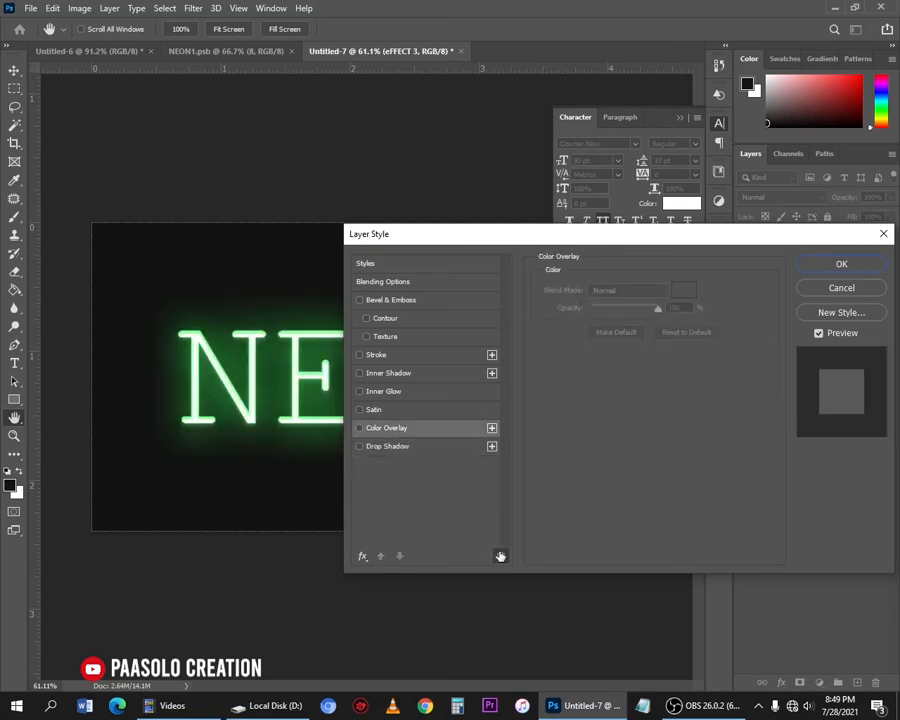
pyautogui.doubleClick(500, 555)
pyautogui.doubleClick(501, 556)
pyautogui.doubleClick(500, 556)
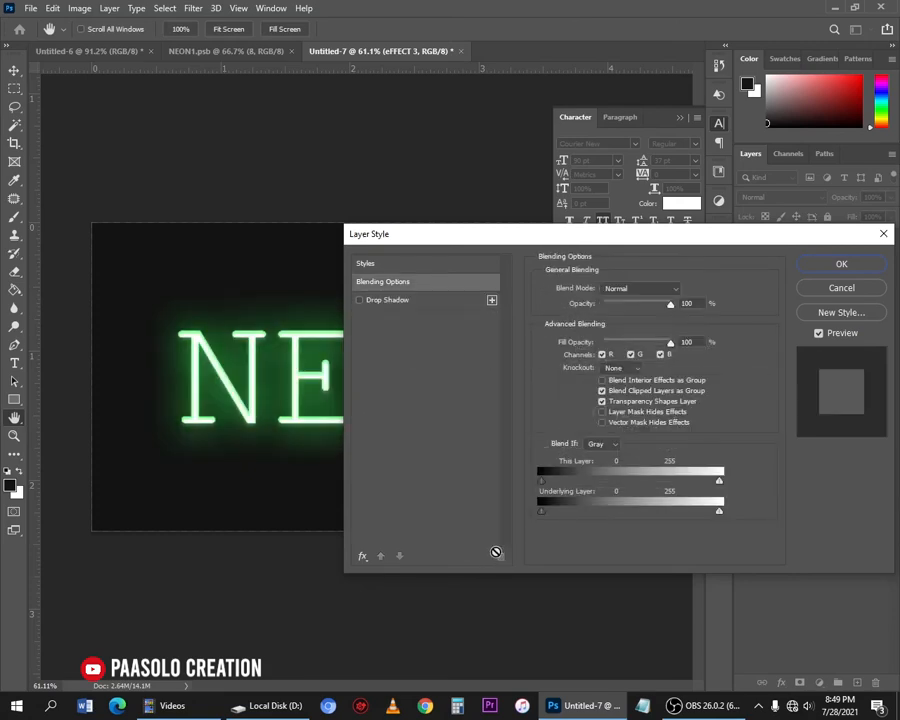
# Add two more Drop Shadow entries to eFFECT 3, with only the first one enabled and selected for editing
pyautogui.click(491, 305)
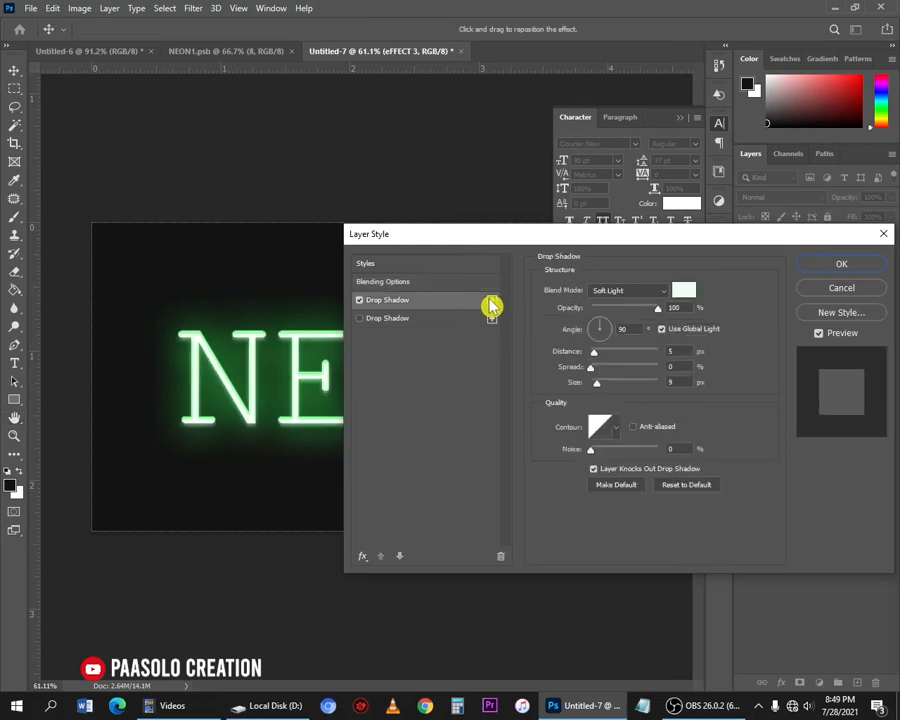
pyautogui.click(491, 303)
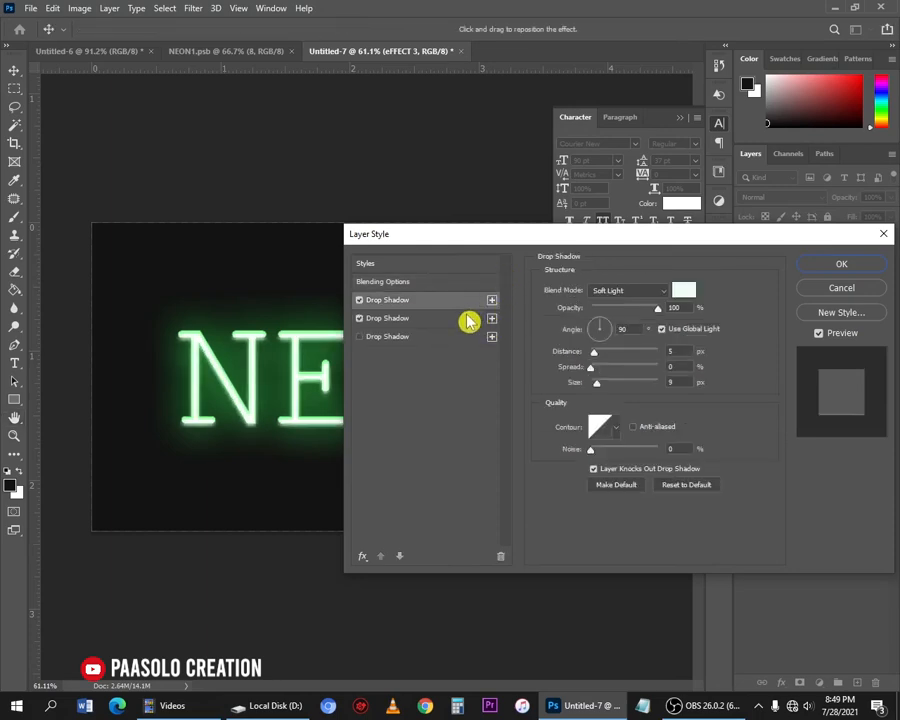
pyautogui.click(360, 318)
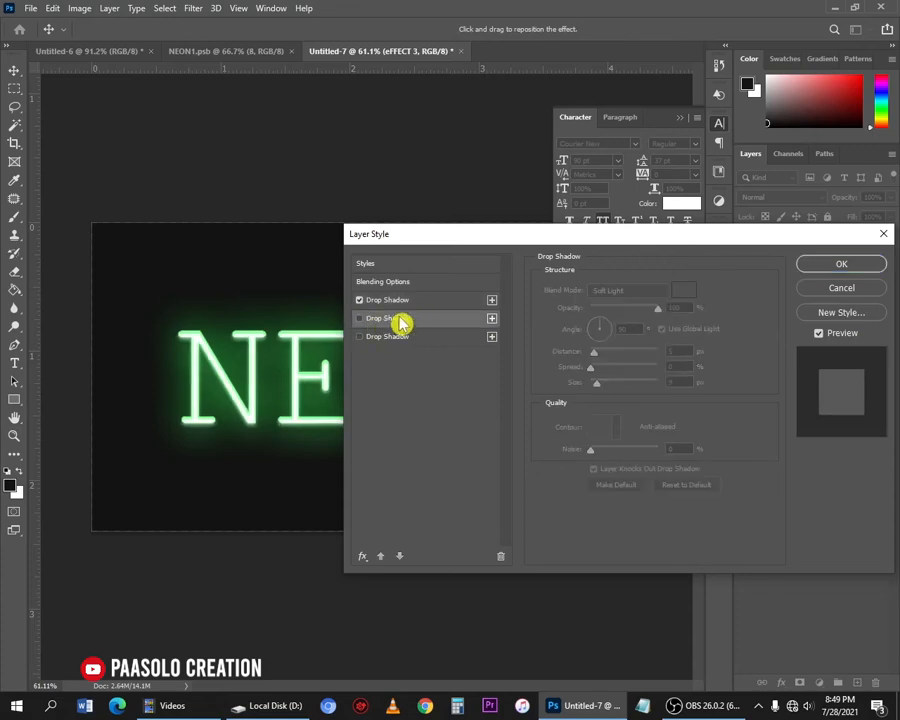
pyautogui.click(415, 302)
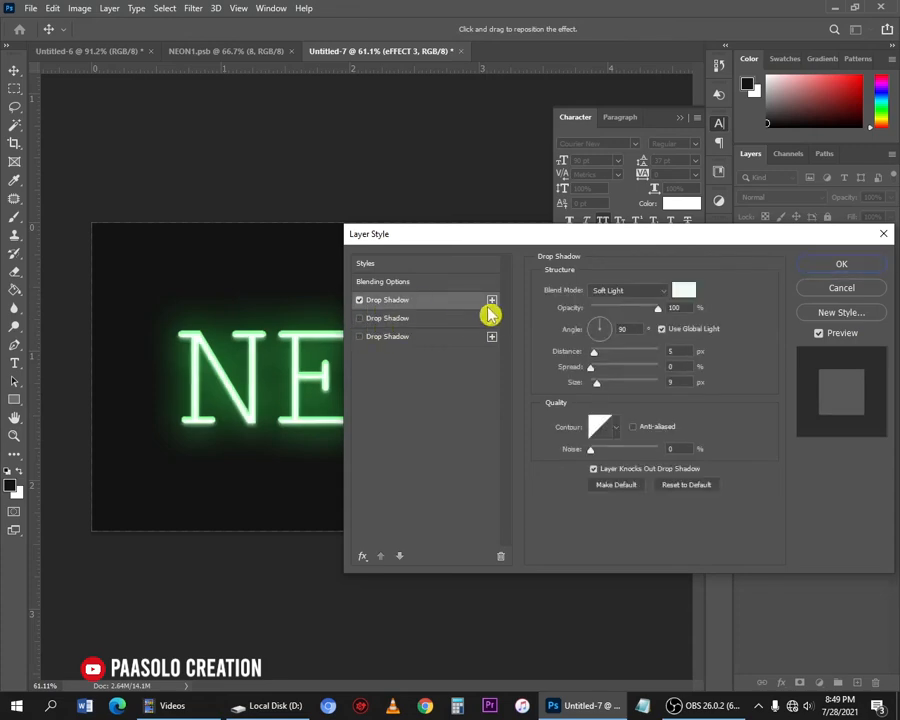
# Set the first Drop Shadow's colour to black 000000 and its blend mode to Linear Burn
pyautogui.click(684, 292)
pyautogui.moveTo(608, 528); pyautogui.dragTo(416, 710)
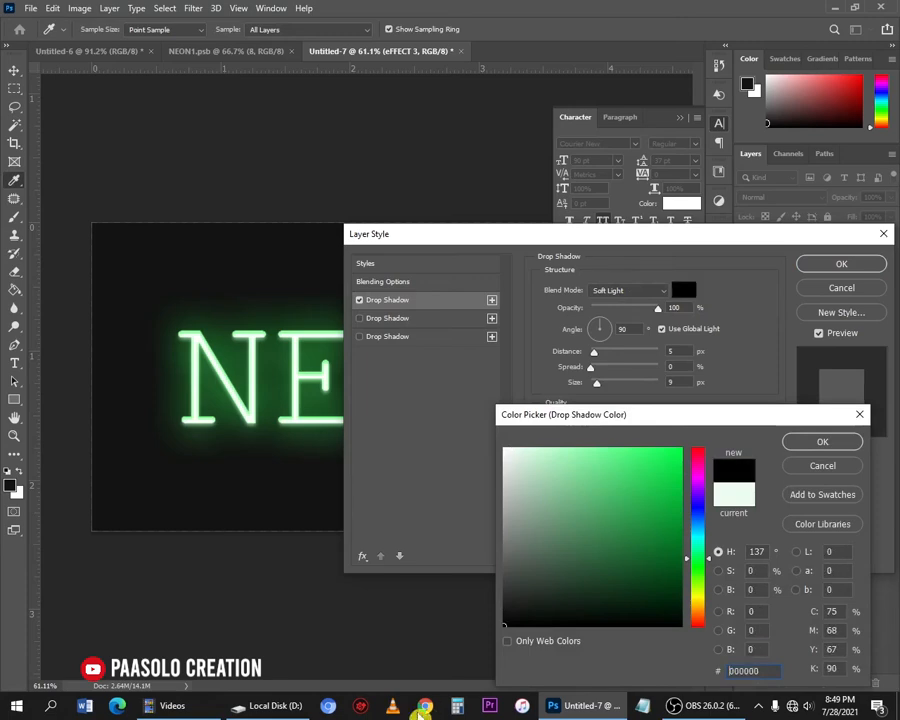
pyautogui.click(805, 444)
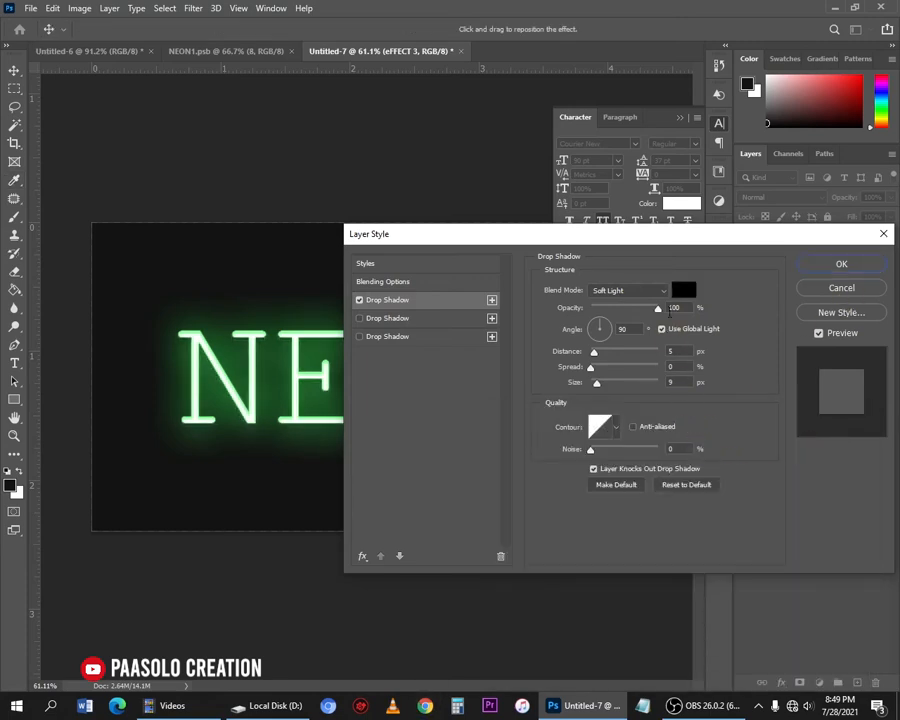
pyautogui.click(635, 292)
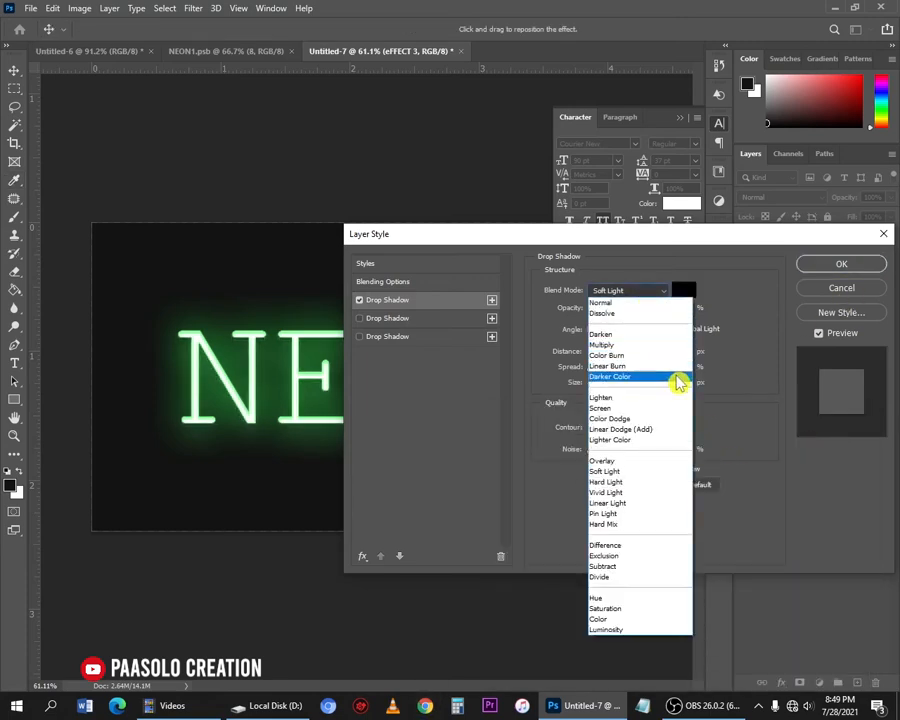
pyautogui.click(600, 366)
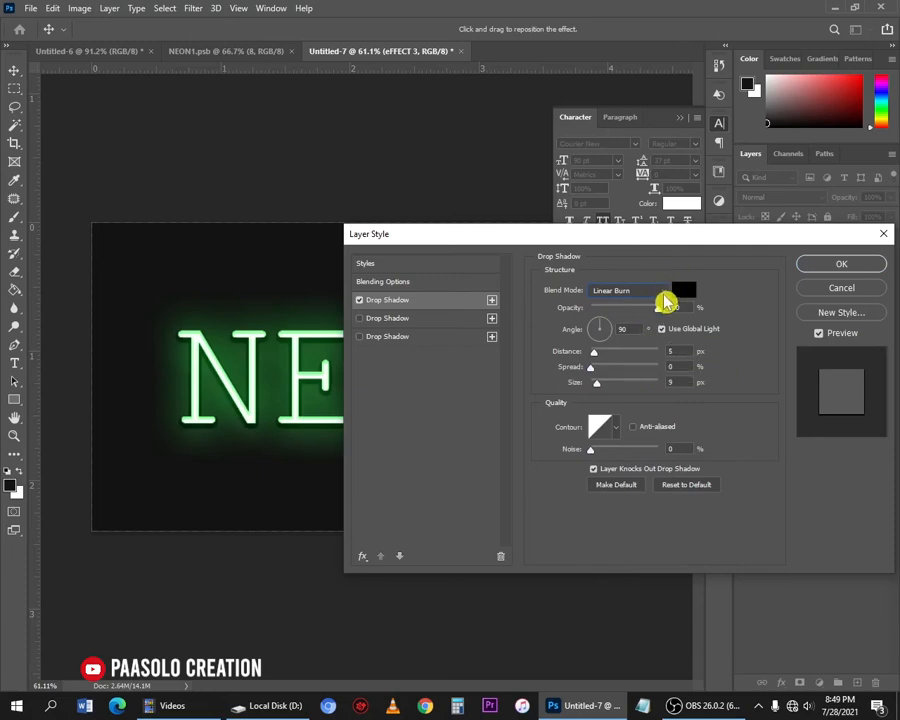
# Give the Linear Burn Drop Shadow 5% opacity, 89 px distance and 38 px size, and keep it enabled
pyautogui.moveTo(684, 307); pyautogui.dragTo(616, 307)
pyautogui.write('5')
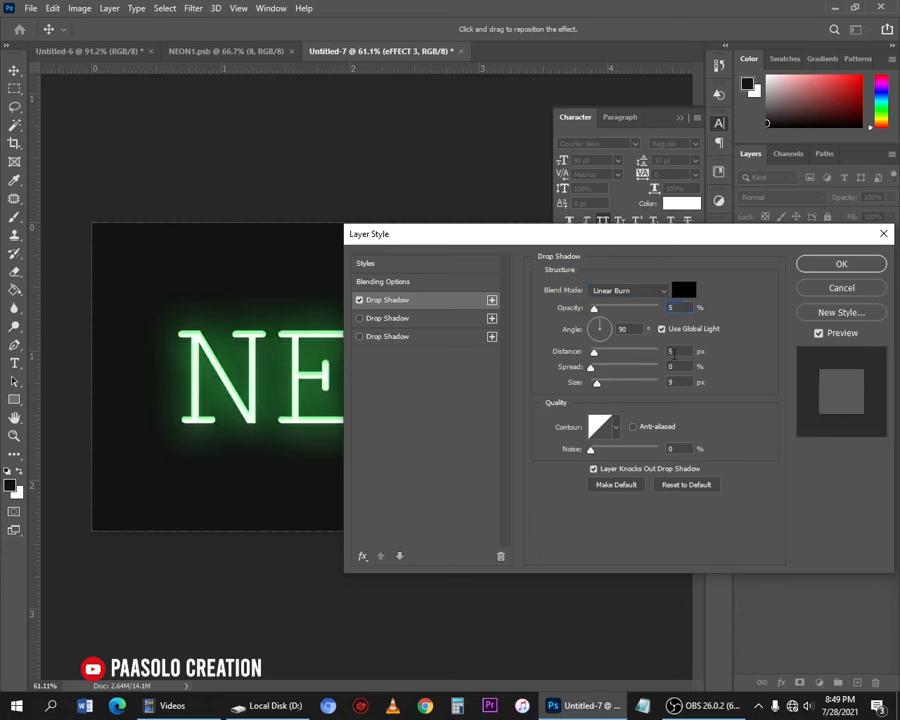
pyautogui.moveTo(679, 352); pyautogui.dragTo(599, 352)
pyautogui.write('89')
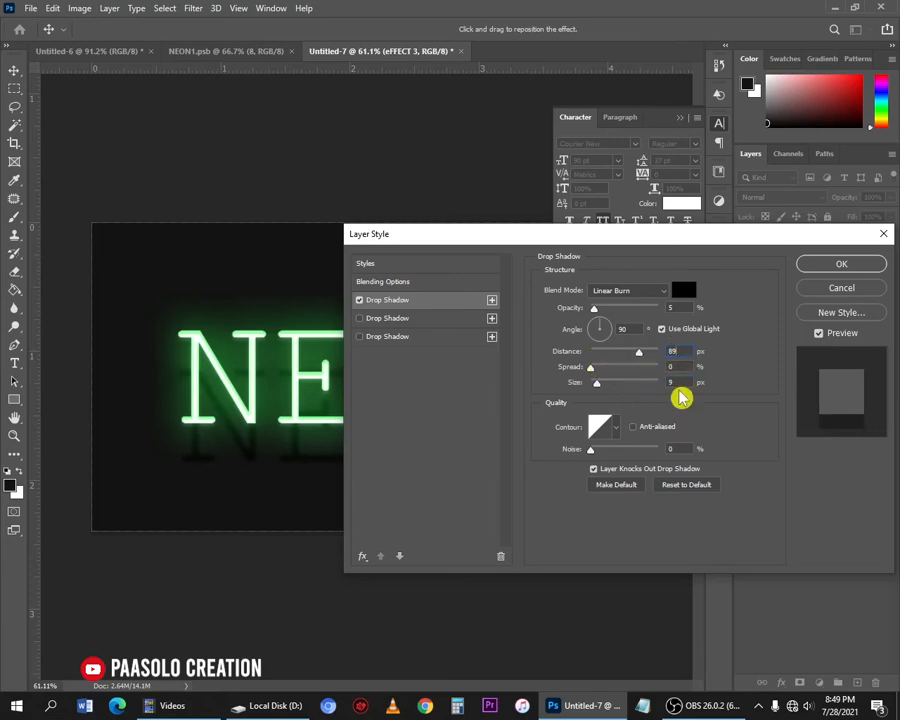
pyautogui.write('38')
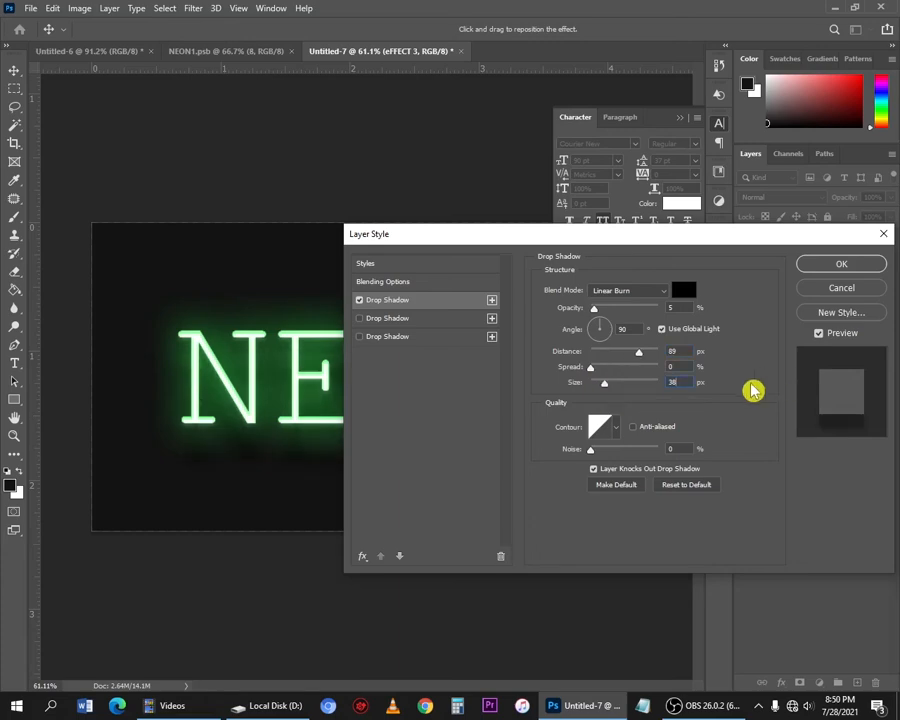
pyautogui.click(360, 301)
pyautogui.click(362, 302)
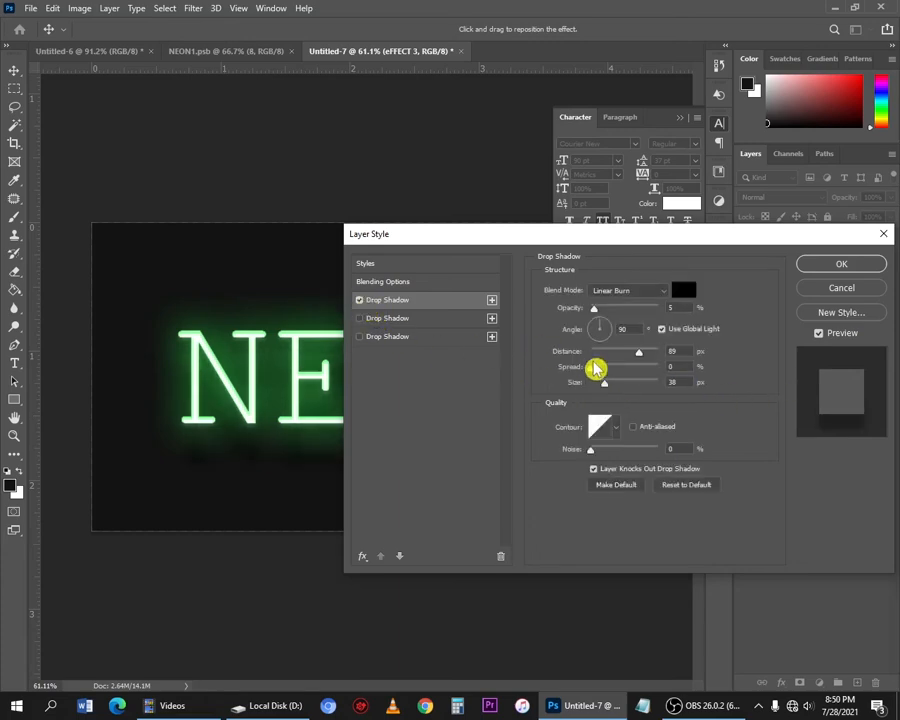
# Enable the second Drop Shadow on eFFECT 3 with black 000000 as its colour and Normal as its blend mode
pyautogui.click(398, 320)
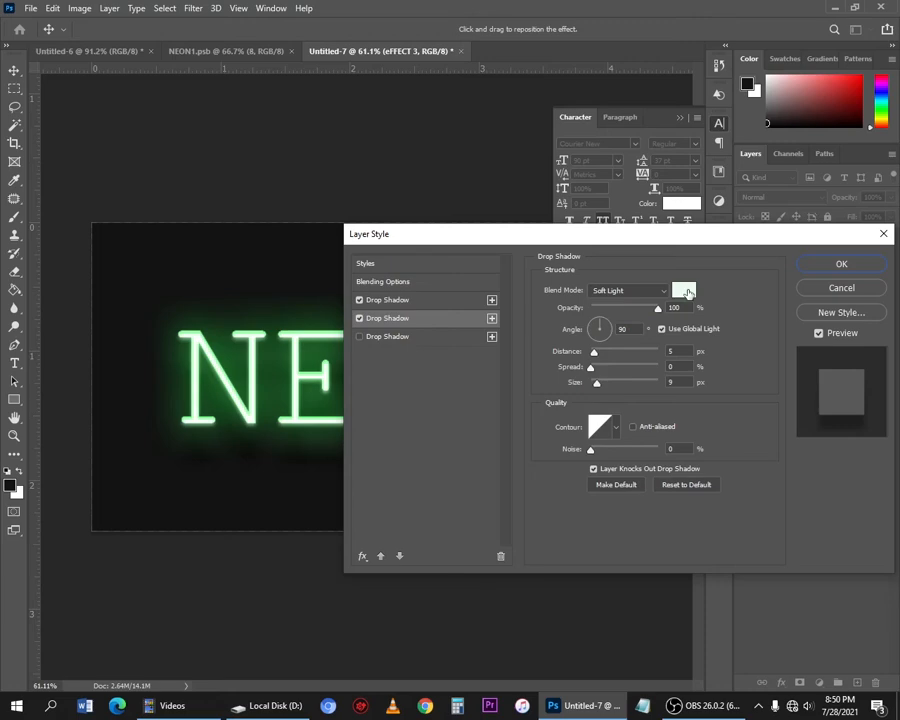
pyautogui.click(688, 292)
pyautogui.write('000000')
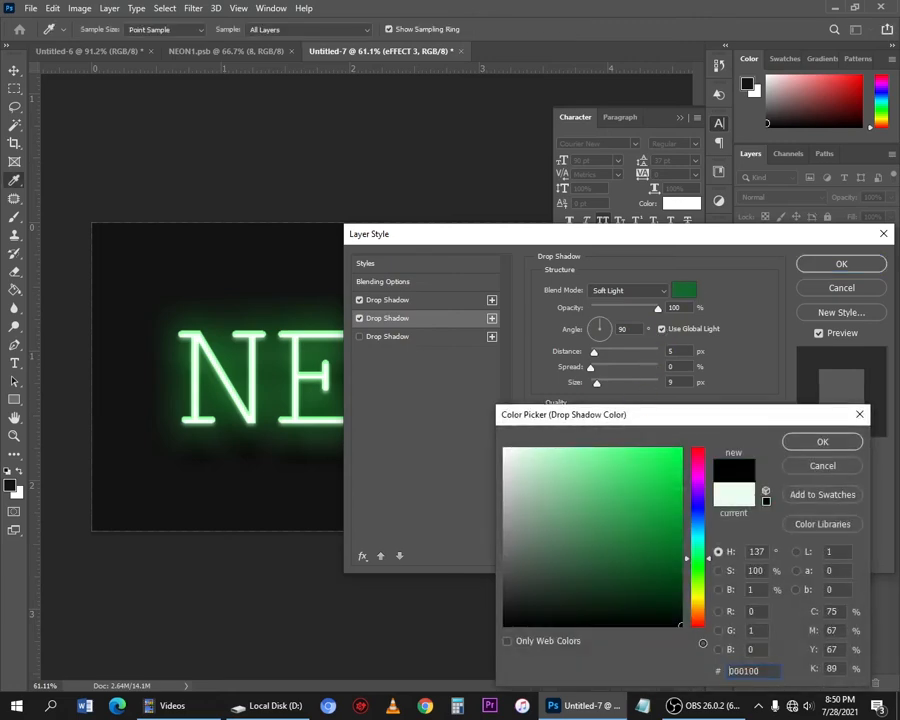
pyautogui.click(820, 440)
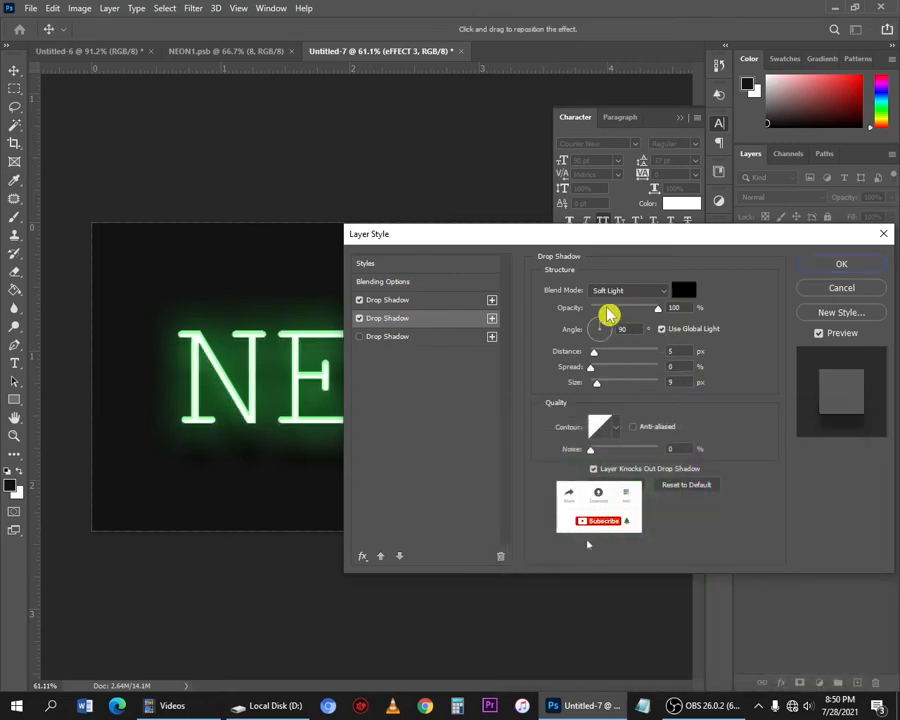
pyautogui.click(621, 293)
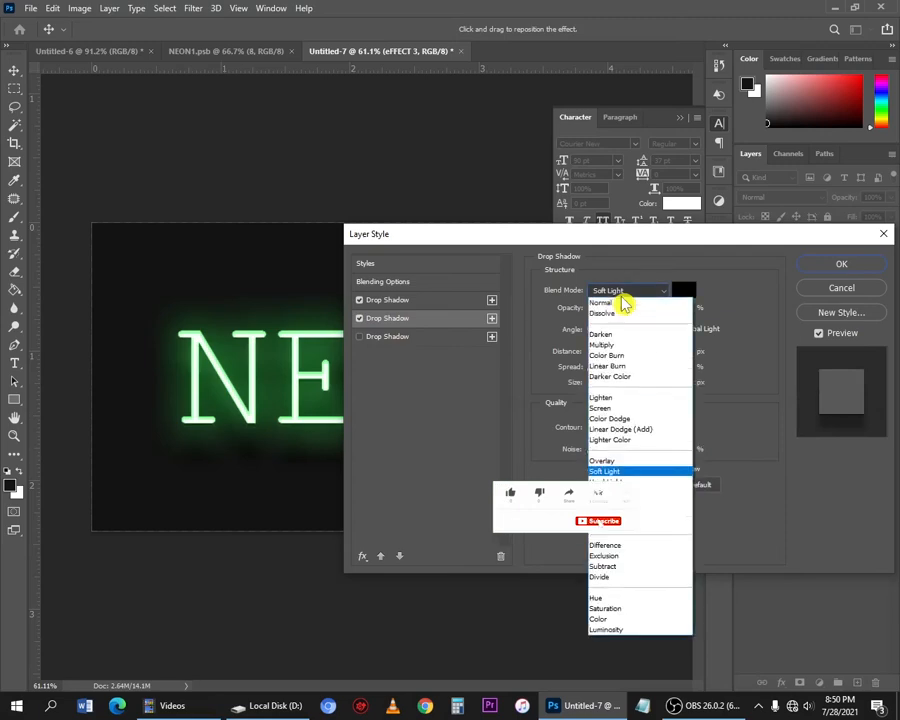
pyautogui.click(604, 302)
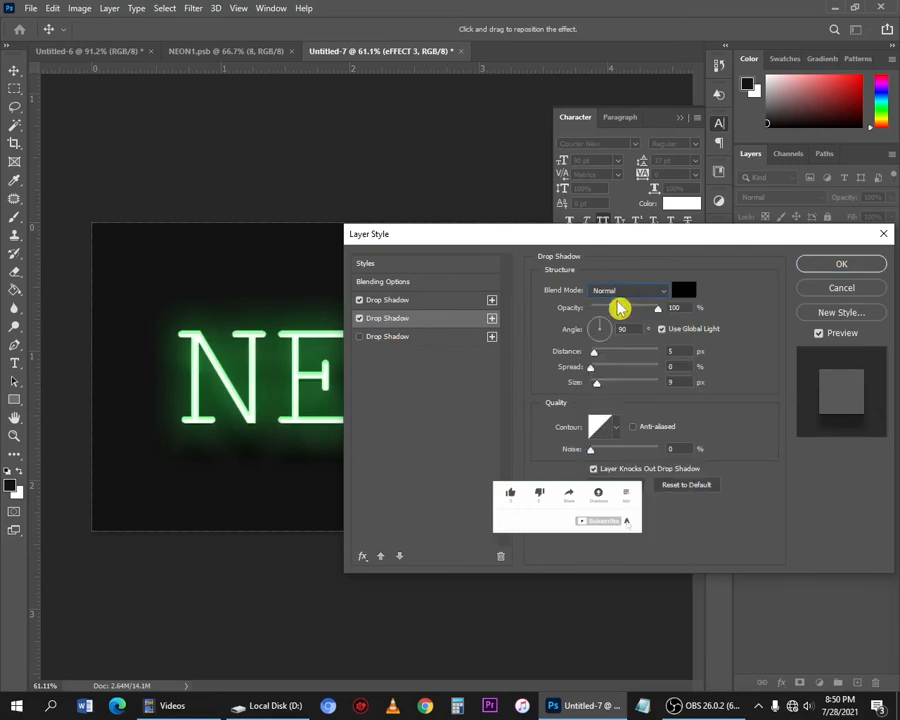
# Give the second Drop Shadow 32% opacity, 14 px distance and 17% spread
pyautogui.click(612, 307)
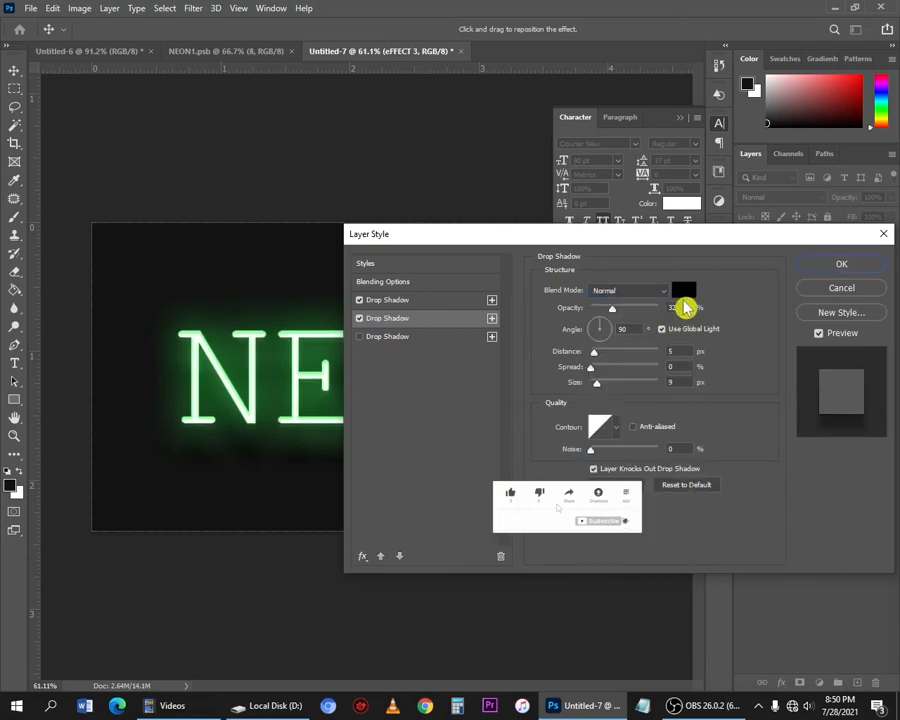
pyautogui.moveTo(673, 351); pyautogui.dragTo(641, 352)
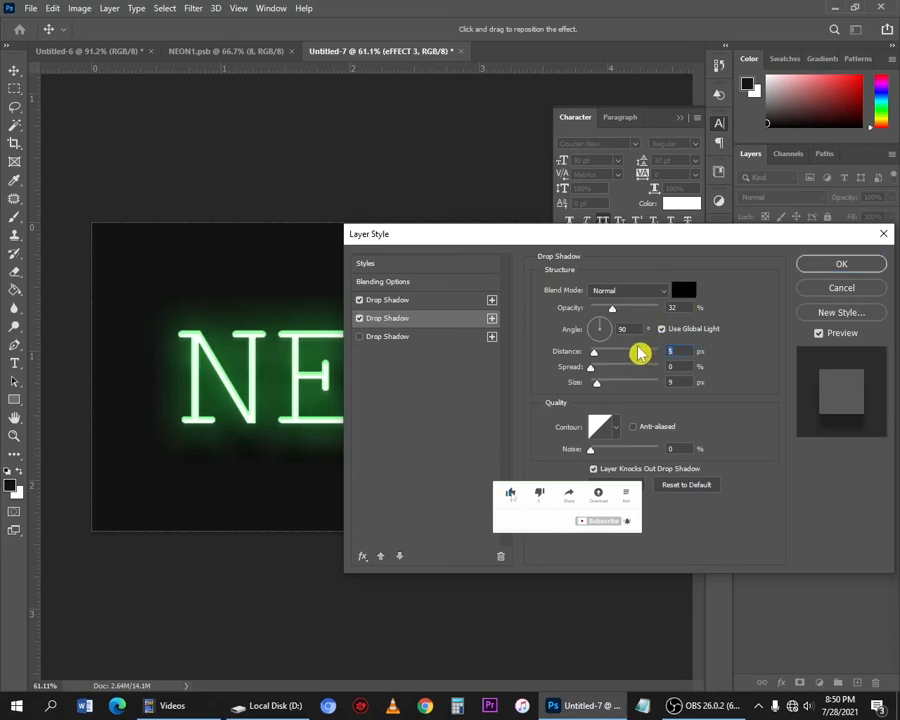
pyautogui.write('14')
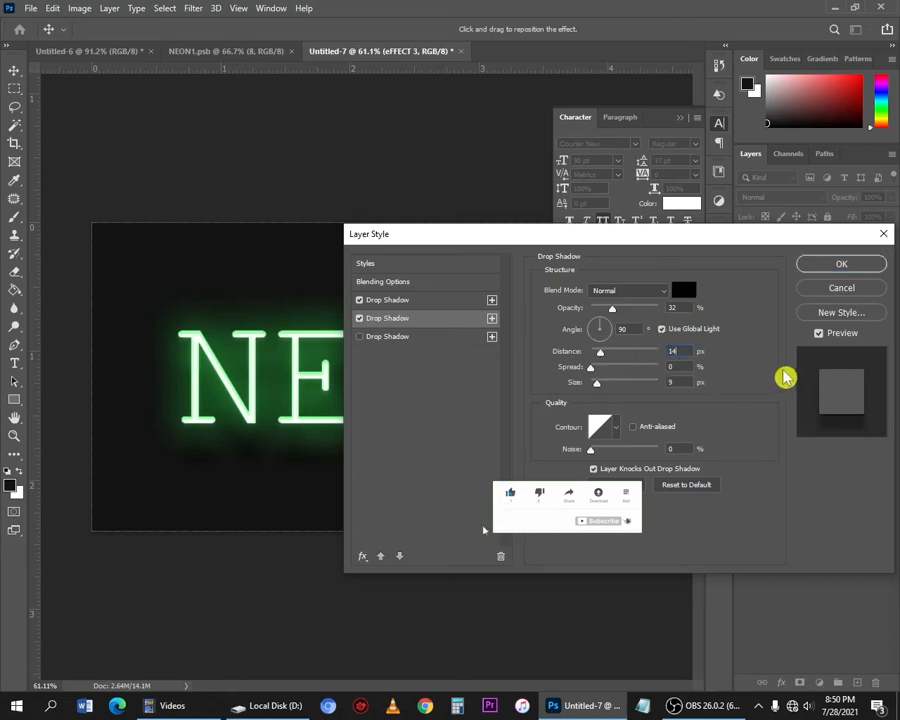
pyautogui.moveTo(675, 367); pyautogui.dragTo(643, 375)
pyautogui.write('17')
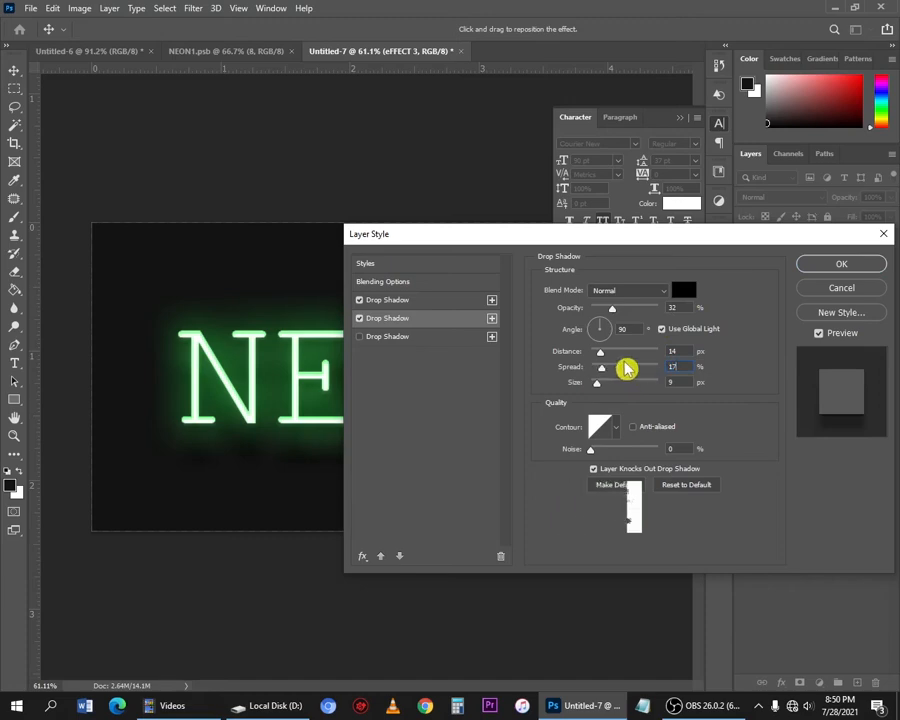
# Enable the third Drop Shadow on eFFECT 3 and set its colour to black 000000
pyautogui.click(400, 336)
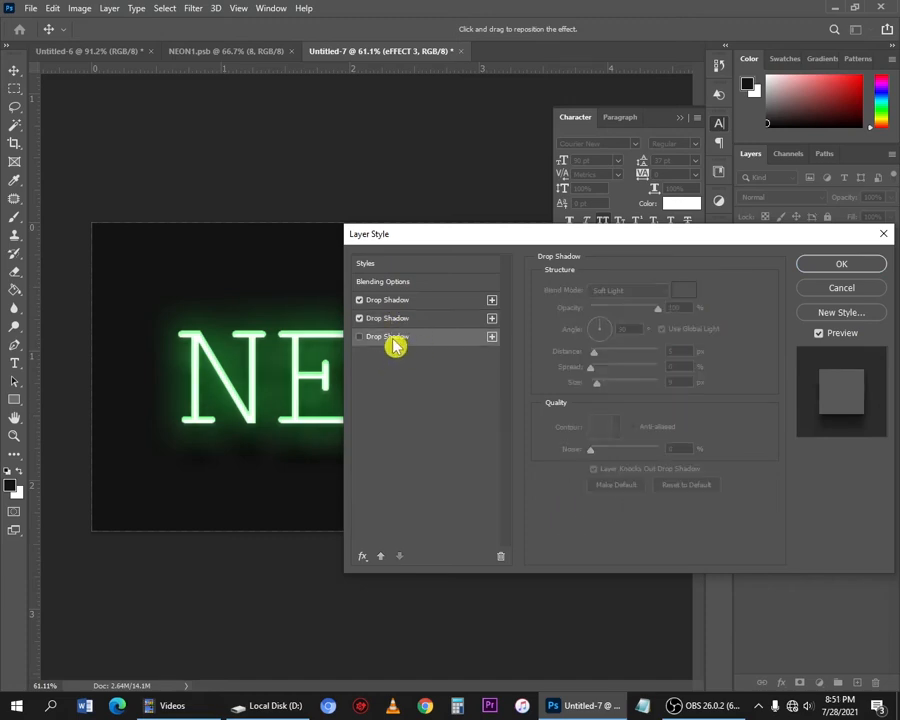
pyautogui.click(396, 340)
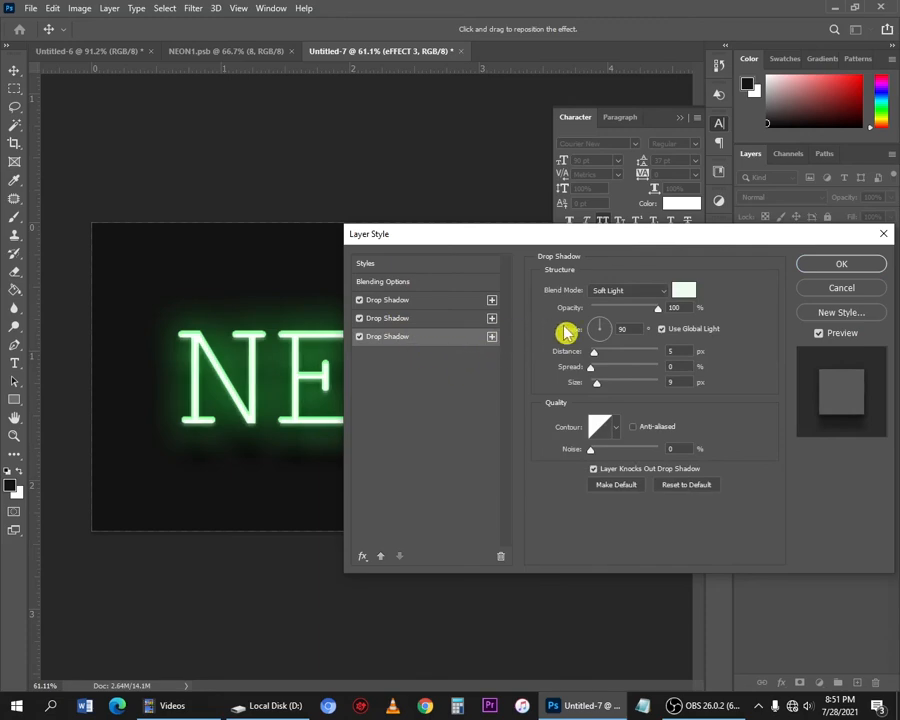
pyautogui.click(682, 298)
pyautogui.write('000000')
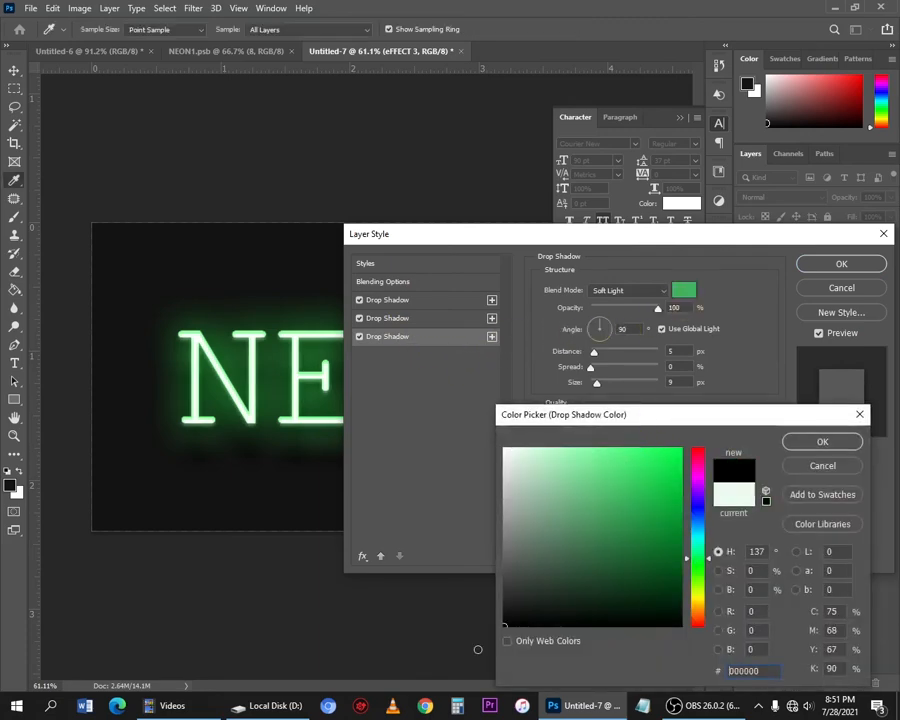
pyautogui.click(818, 450)
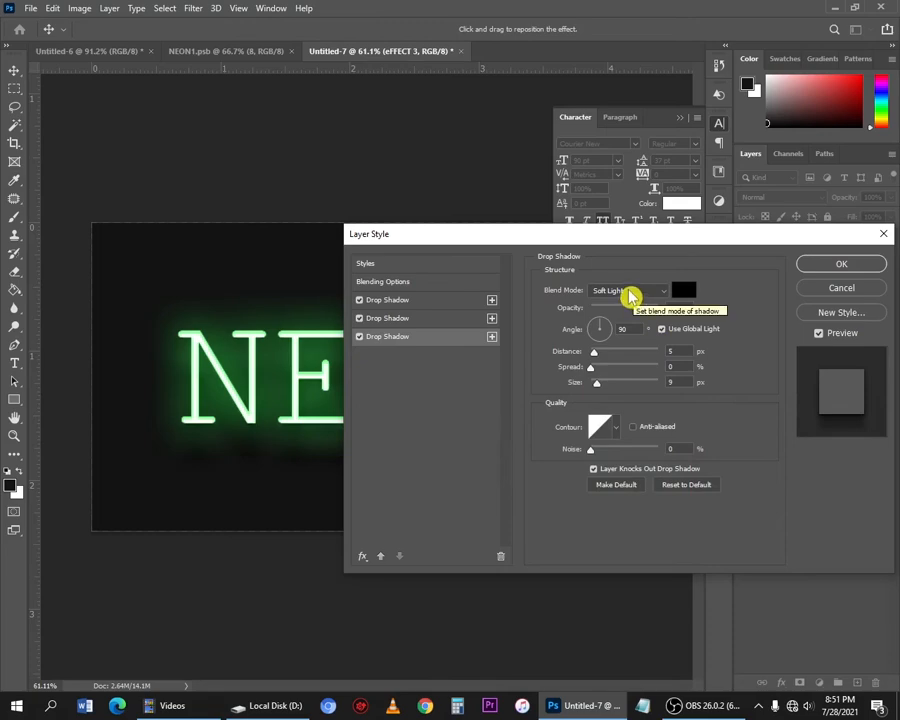
# Set the third Drop Shadow to Linear Burn, 13% opacity, 31 px distance, 24% spread and 45 px size, and apply the layer style
pyautogui.click(630, 293)
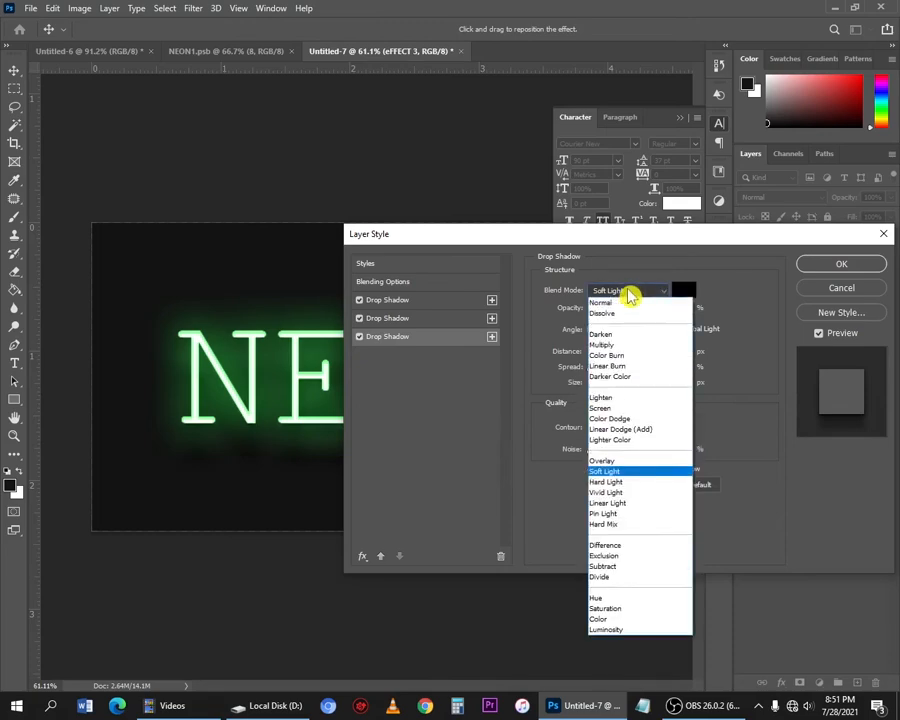
pyautogui.click(650, 367)
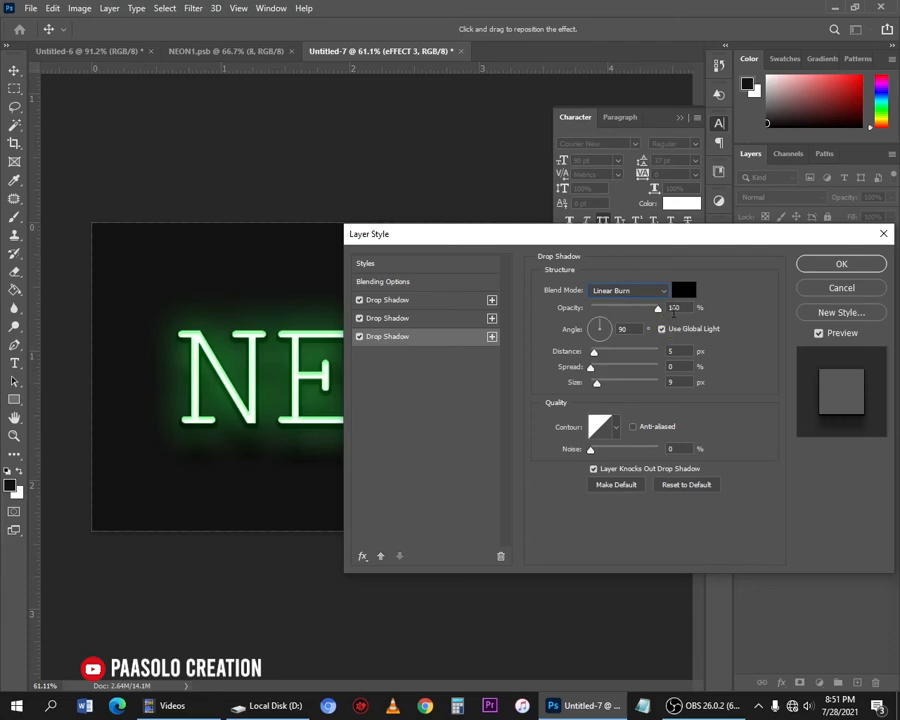
pyautogui.moveTo(658, 307); pyautogui.dragTo(599, 307)
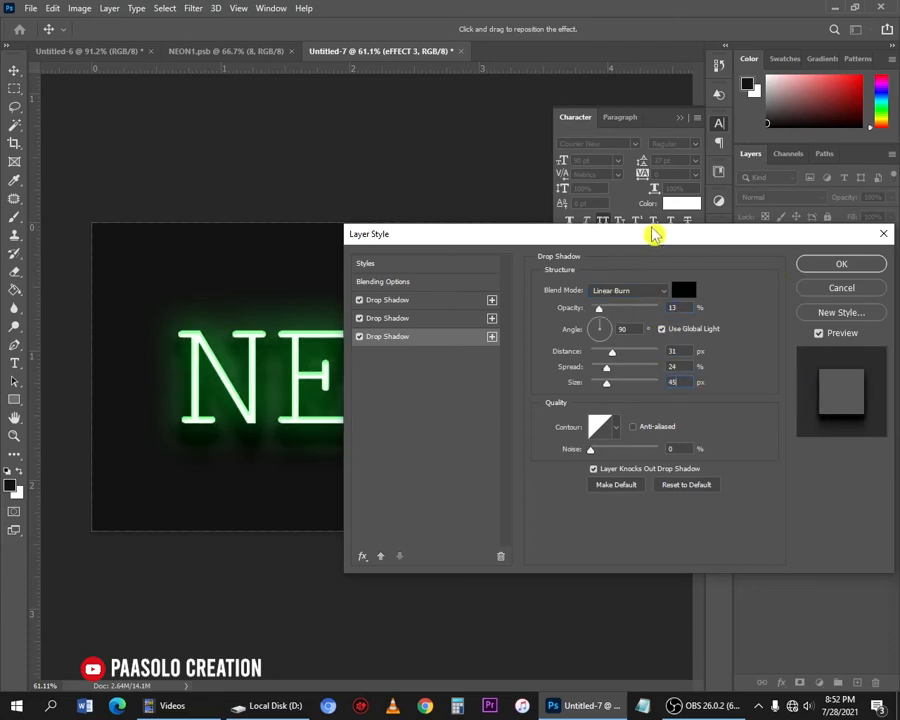
pyautogui.click(848, 266)
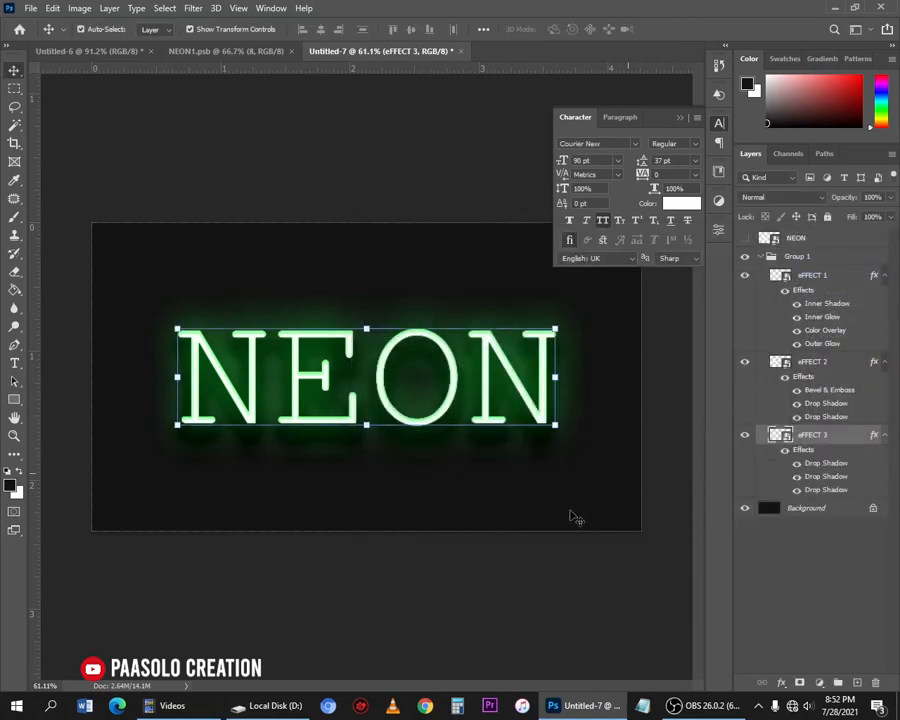
# Inspect the finished neon text up close and from afar, and compare it with the eFFECT 1 layer hidden and shown
pyautogui.click(433, 494)
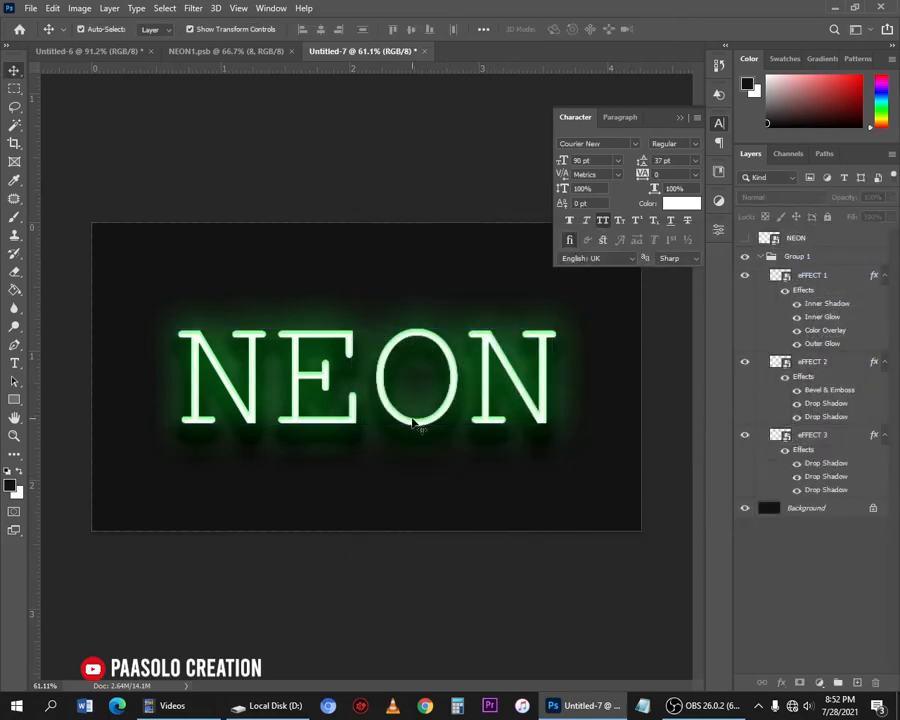
pyautogui.scroll(-3, 414, 421)
pyautogui.scroll(-3, 390, 380)
pyautogui.scroll(10, 326, 342)
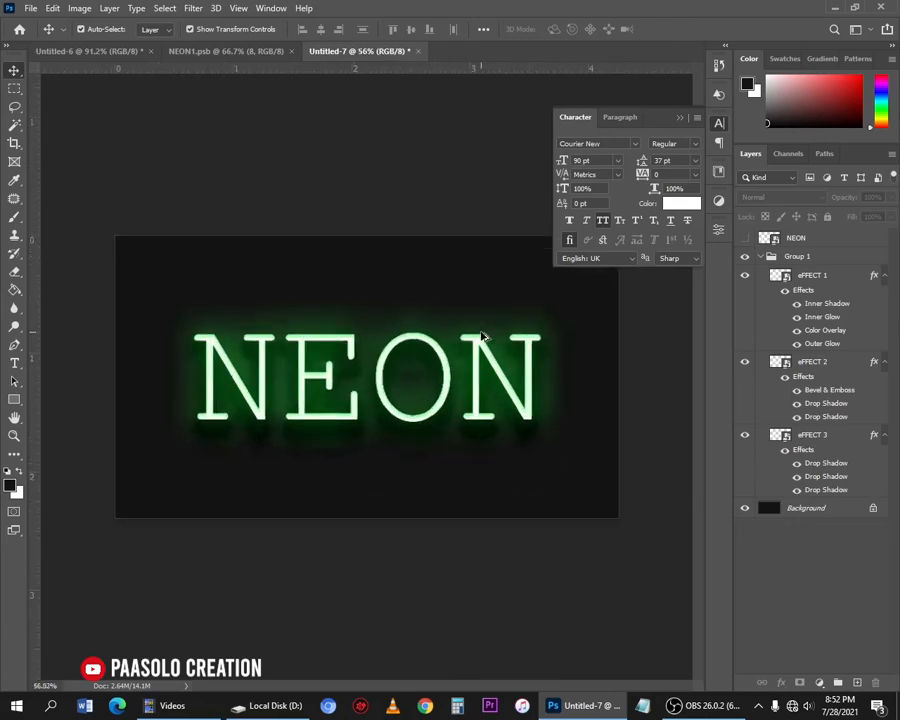
pyautogui.scroll(-5, 484, 338)
pyautogui.scroll(3, 484, 338)
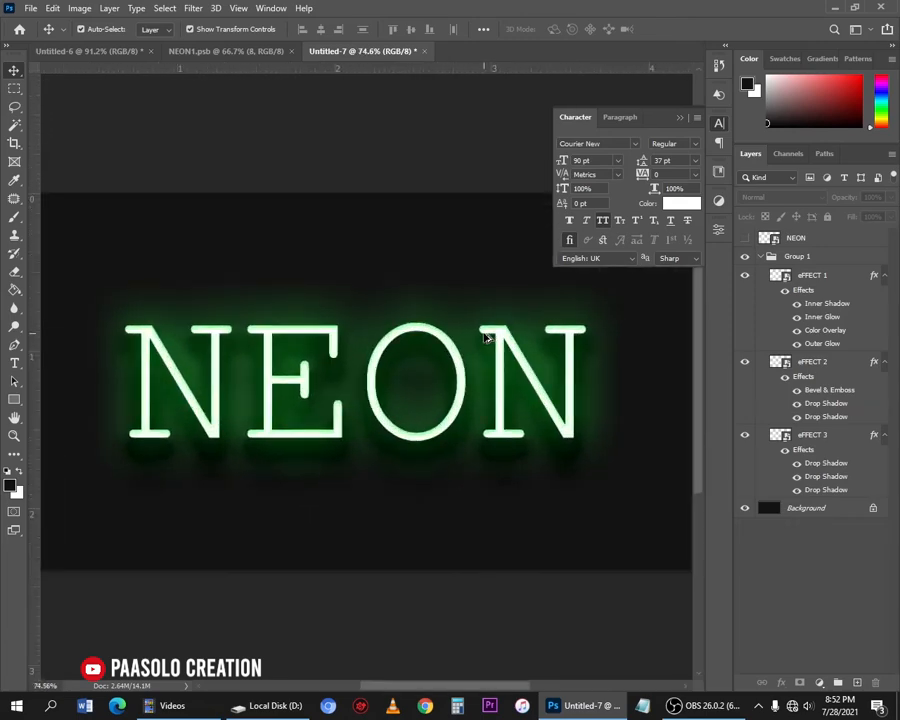
pyautogui.scroll(-3, 484, 338)
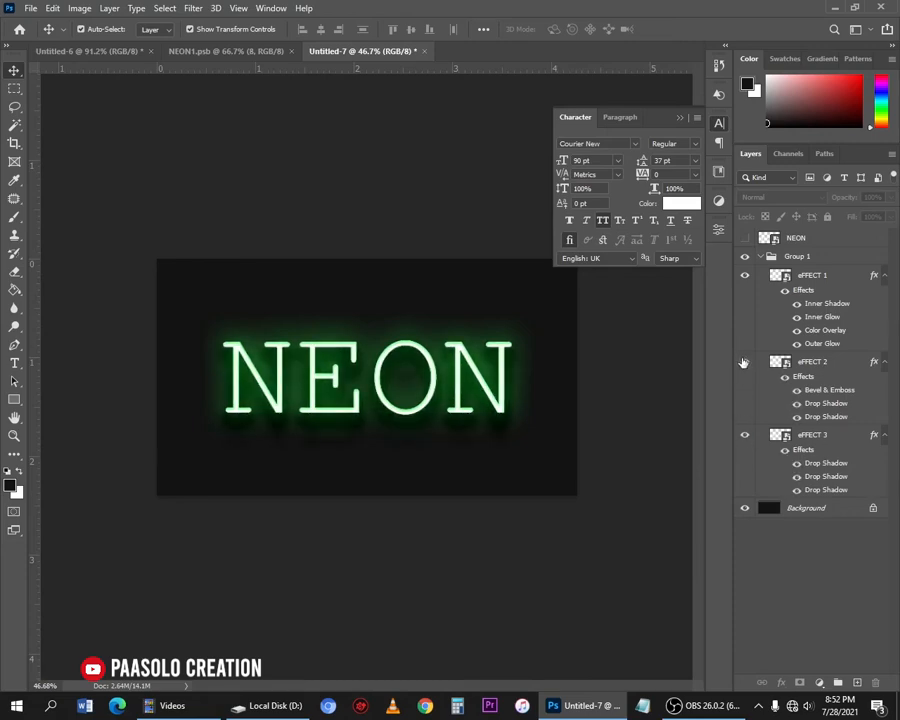
pyautogui.click(744, 276)
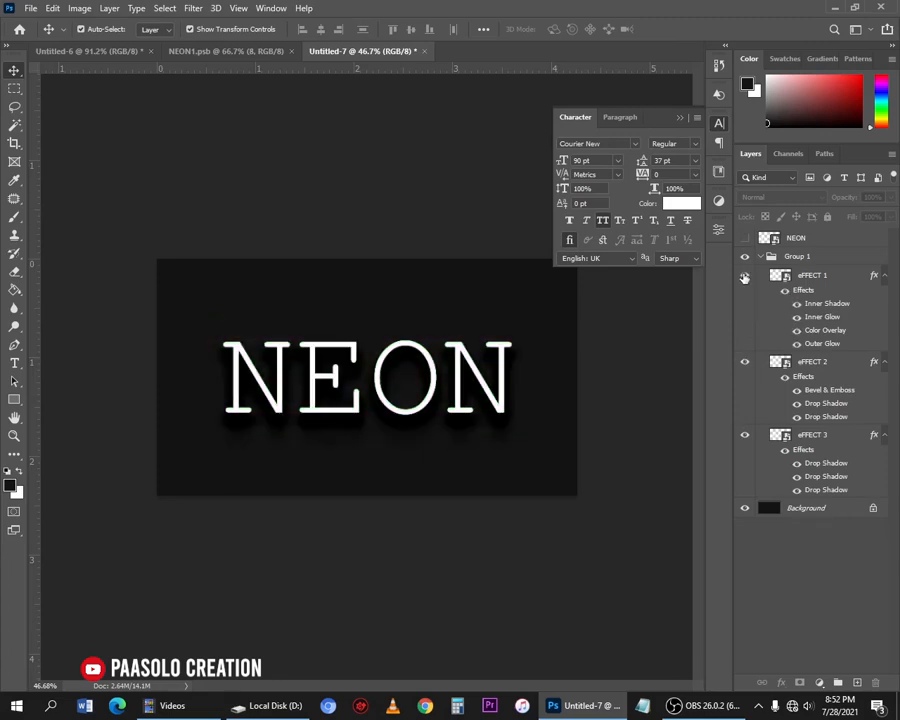
pyautogui.click(744, 276)
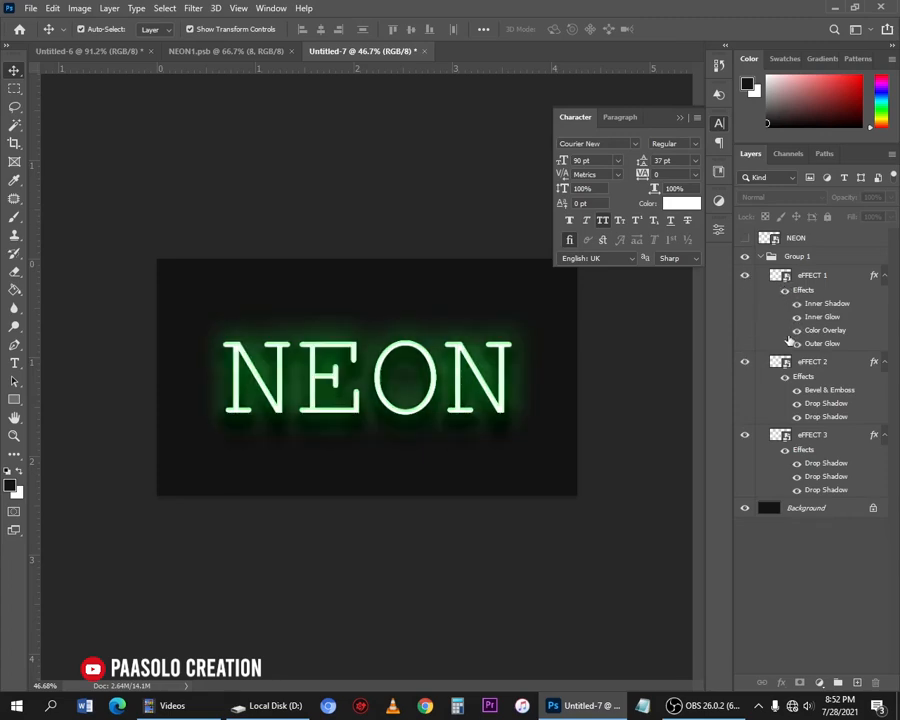
# Collapse Group 1, open the NEON smart object's contents, and enlarge its canvas with the Crop tool to leave room around the text
pyautogui.click(762, 257)
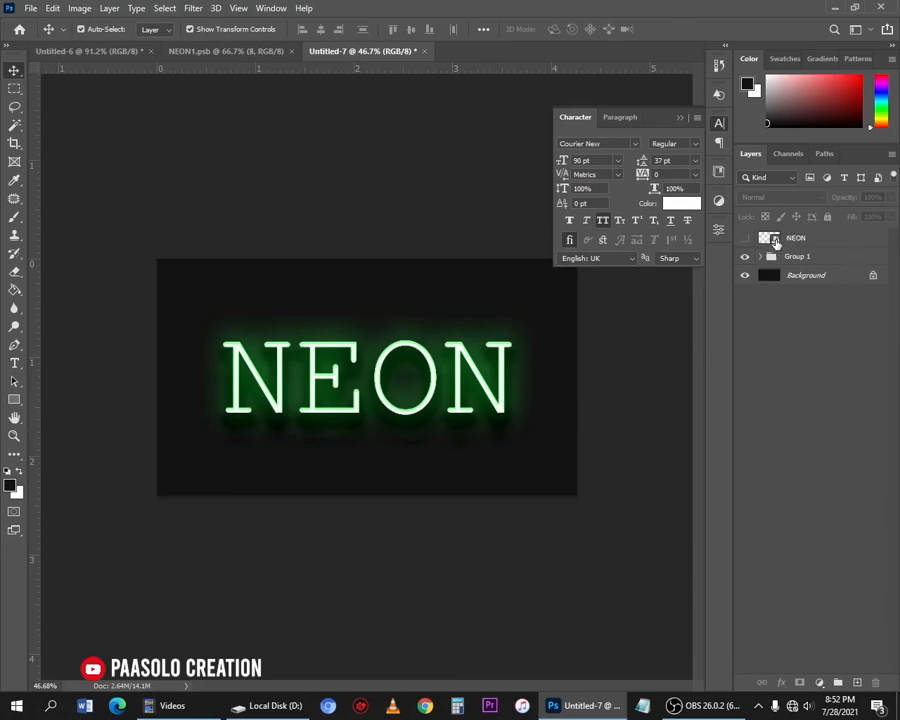
pyautogui.doubleClick(776, 242)
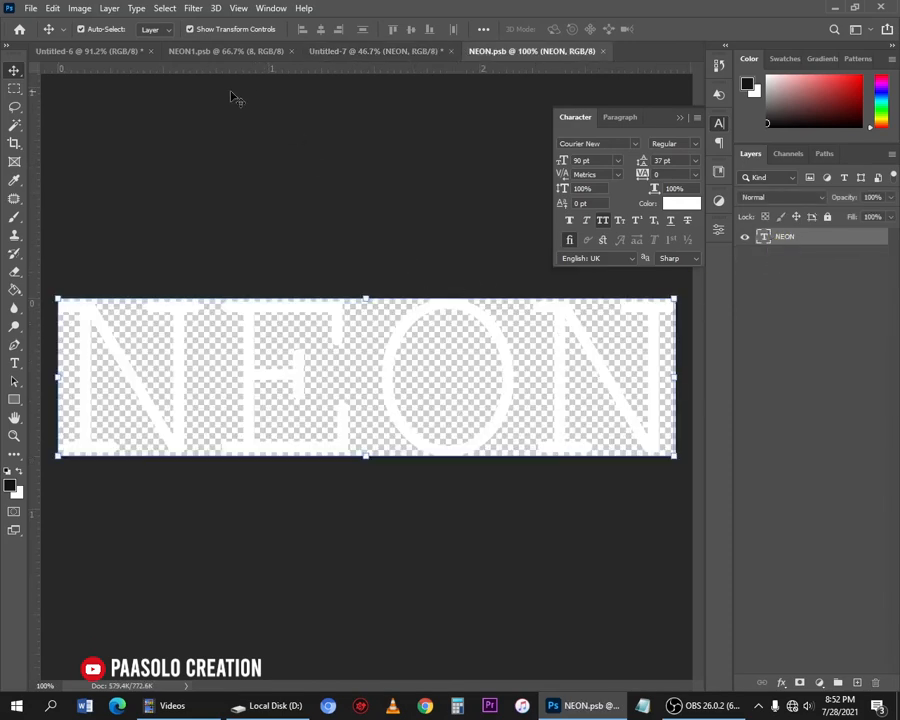
pyautogui.click(14, 143)
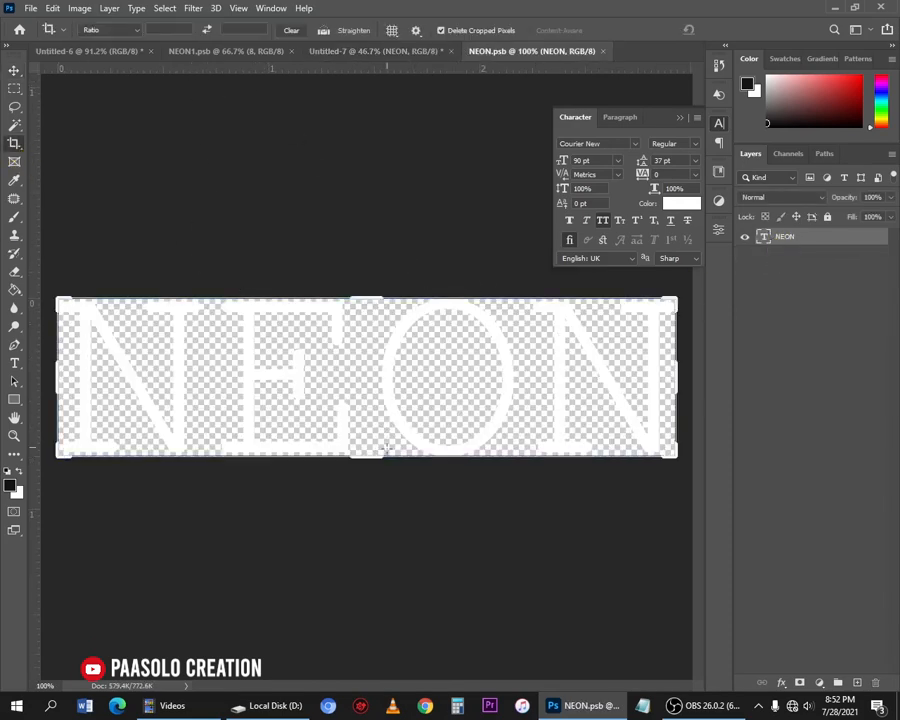
pyautogui.moveTo(371, 462); pyautogui.dragTo(376, 590)
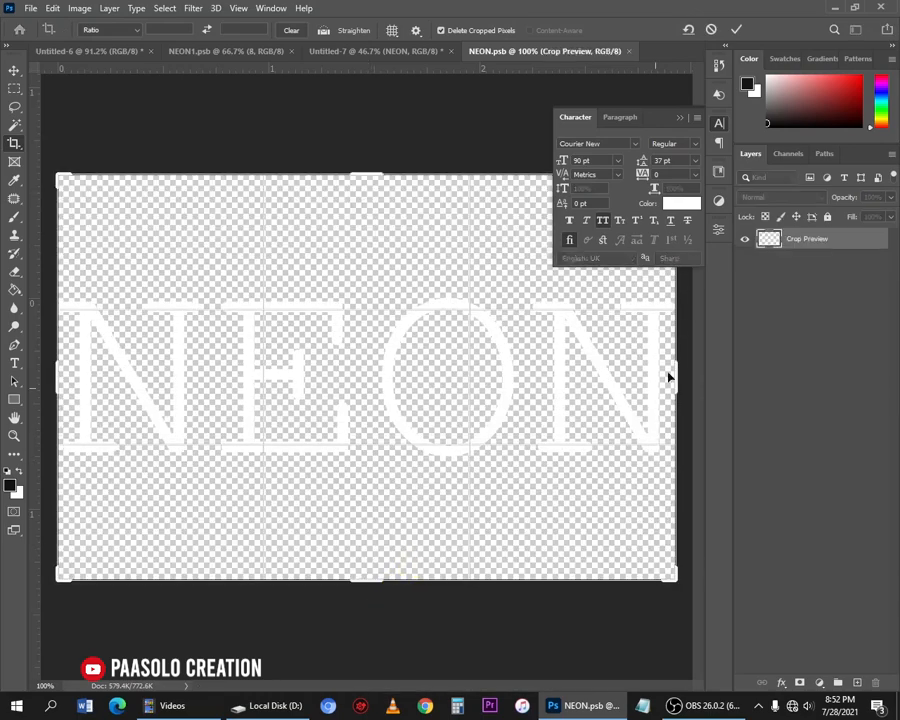
pyautogui.moveTo(675, 376); pyautogui.dragTo(707, 373)
pyautogui.moveTo(535, 422); pyautogui.dragTo(535, 422)
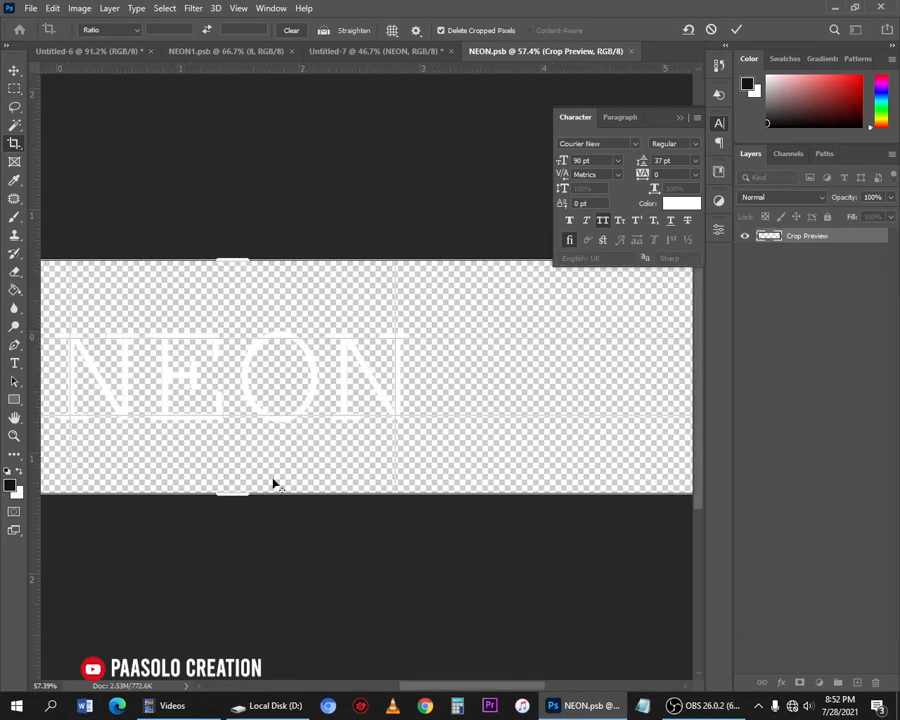
pyautogui.moveTo(238, 495); pyautogui.dragTo(239, 538)
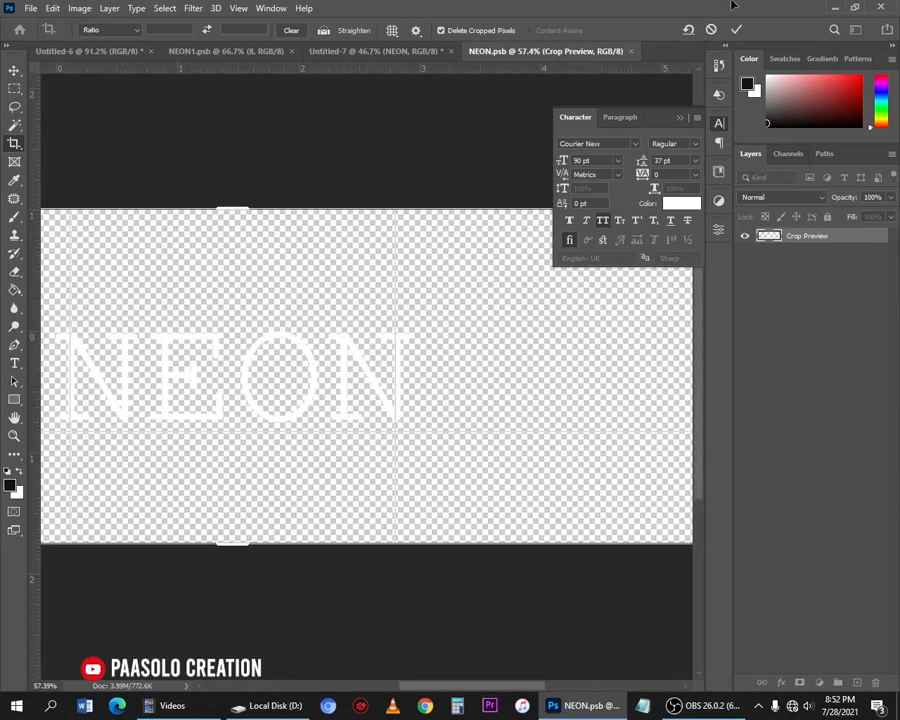
pyautogui.click(737, 31)
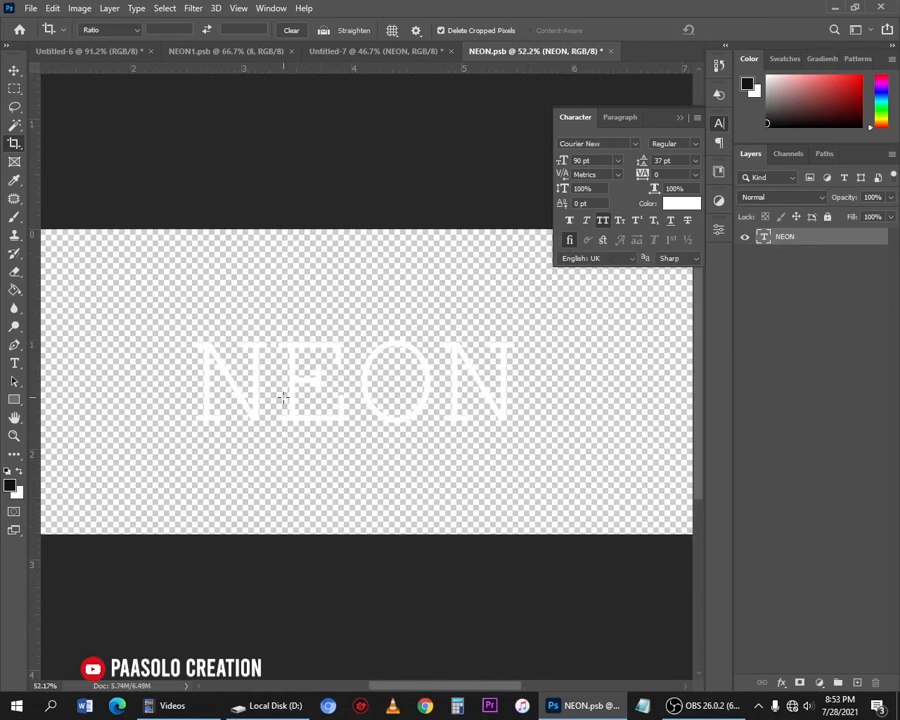
# Replace the NEON text in the smart object with PAASOLO
pyautogui.press('t')
pyautogui.click(311, 378)
pyautogui.hotkey('ctrl', 'a')
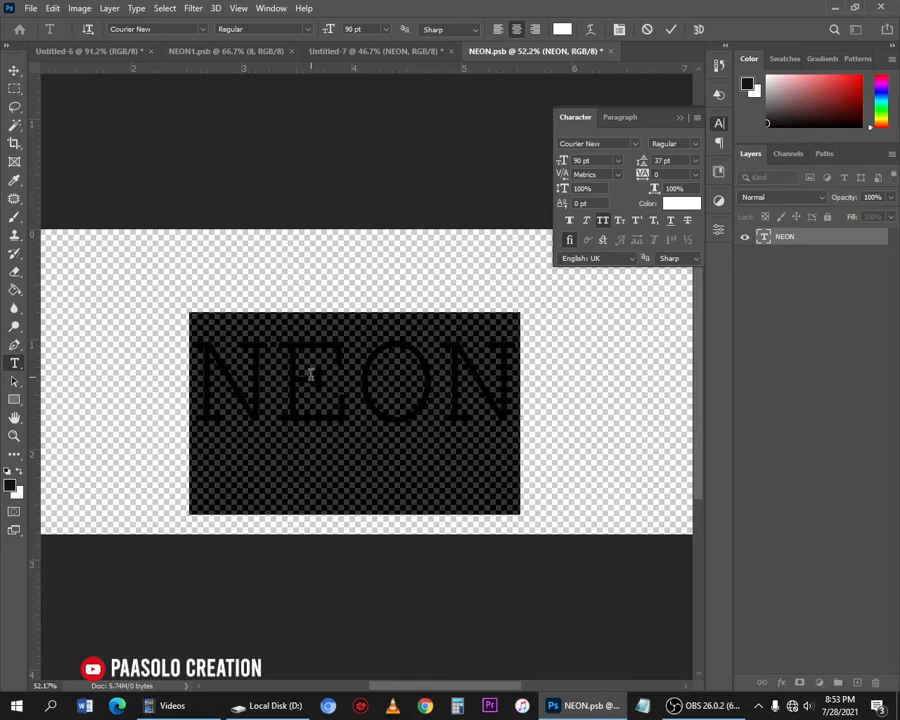
pyautogui.write('PAAS')
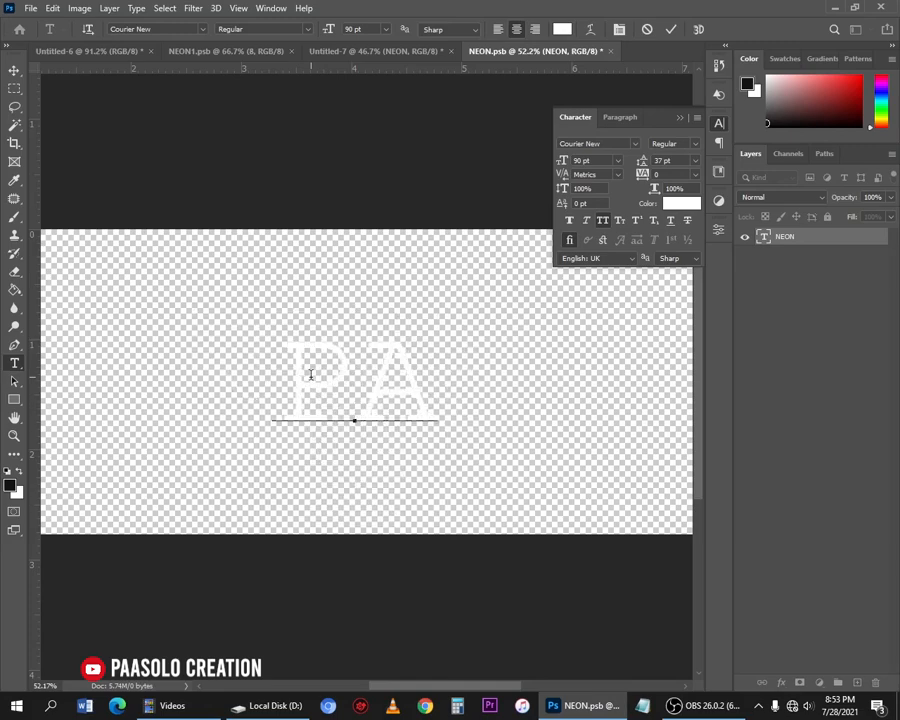
pyautogui.press('BackSpace')
pyautogui.press('BackSpace')
pyautogui.write('ASOLO')
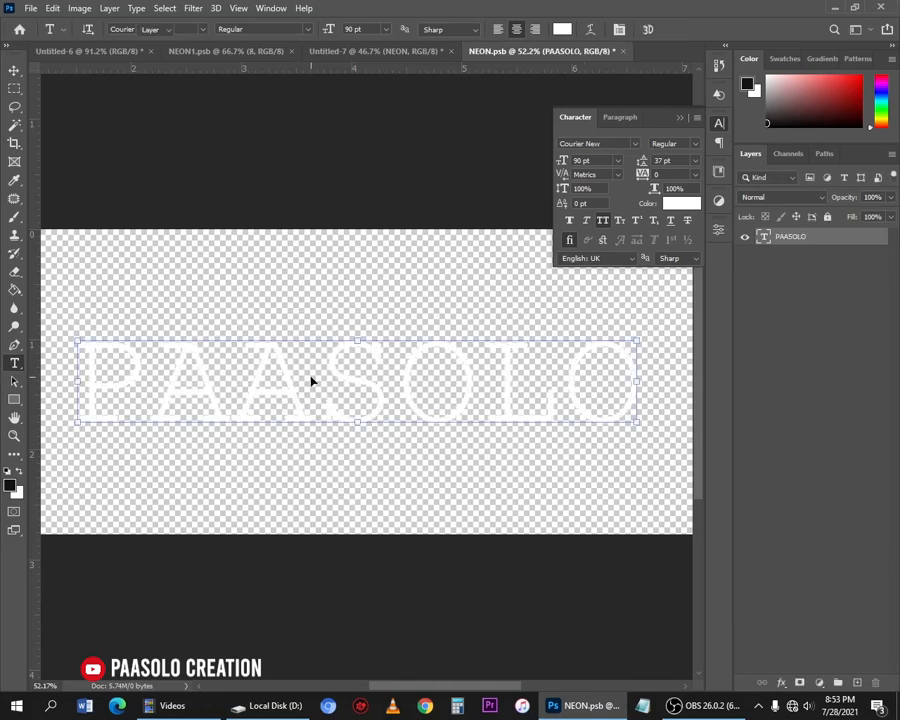
pyautogui.hotkey('ctrl', 'Return')
# Save the smart object's contents and return to the Untitled-7 document
pyautogui.hotkey('ctrl', 's')
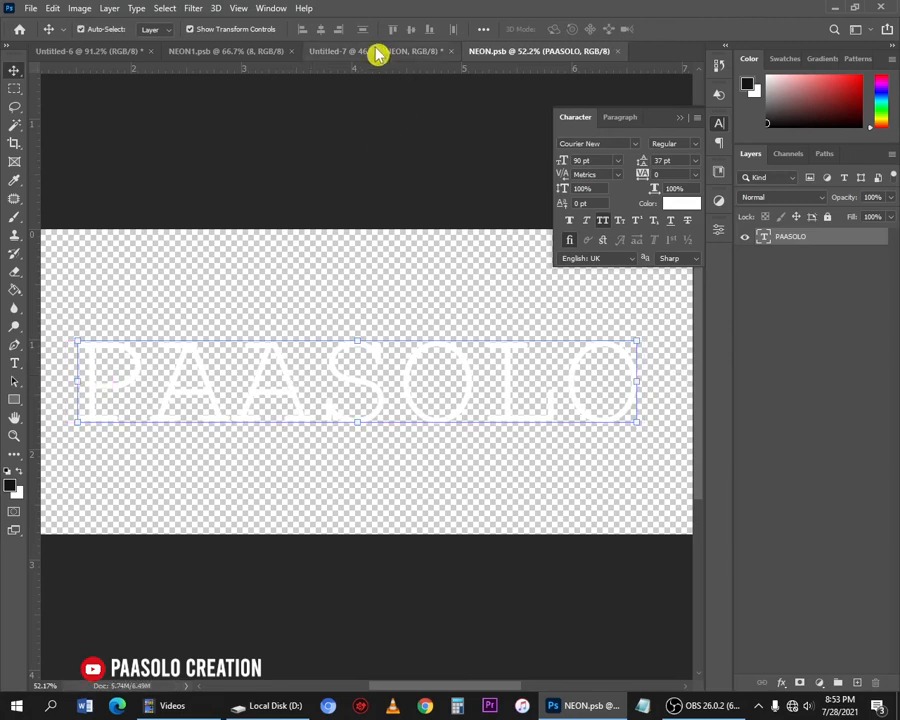
pyautogui.click(377, 52)
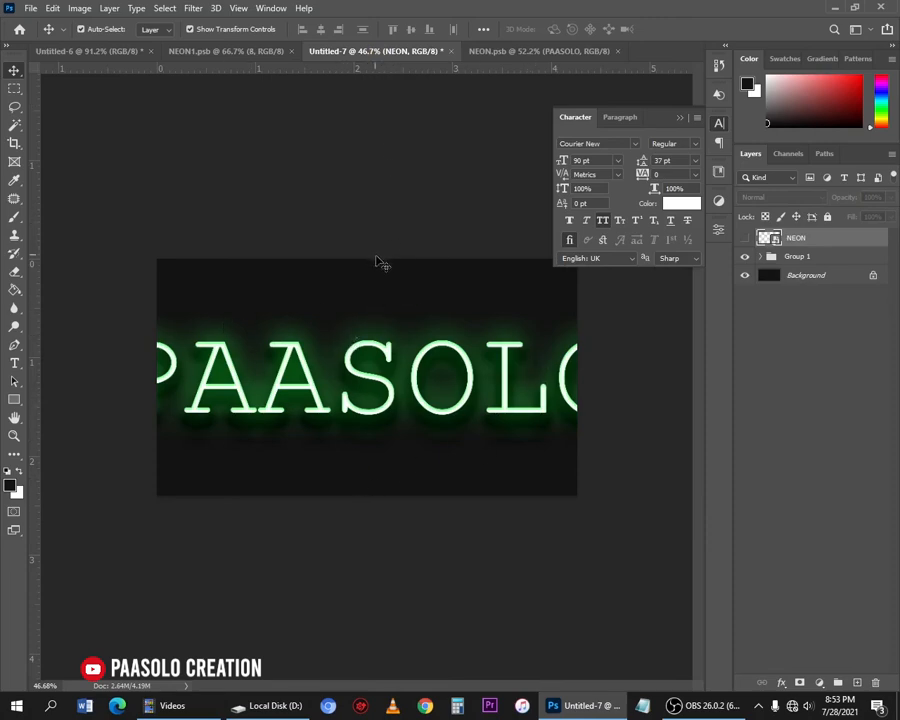
# Scale the PAASOLO text in the NEON smart object's contents down to about 62 pt and nudge it slightly upward
pyautogui.scroll(-3, 381, 351)
pyautogui.scroll(2, 517, 385)
pyautogui.scroll(-1, 408, 388)
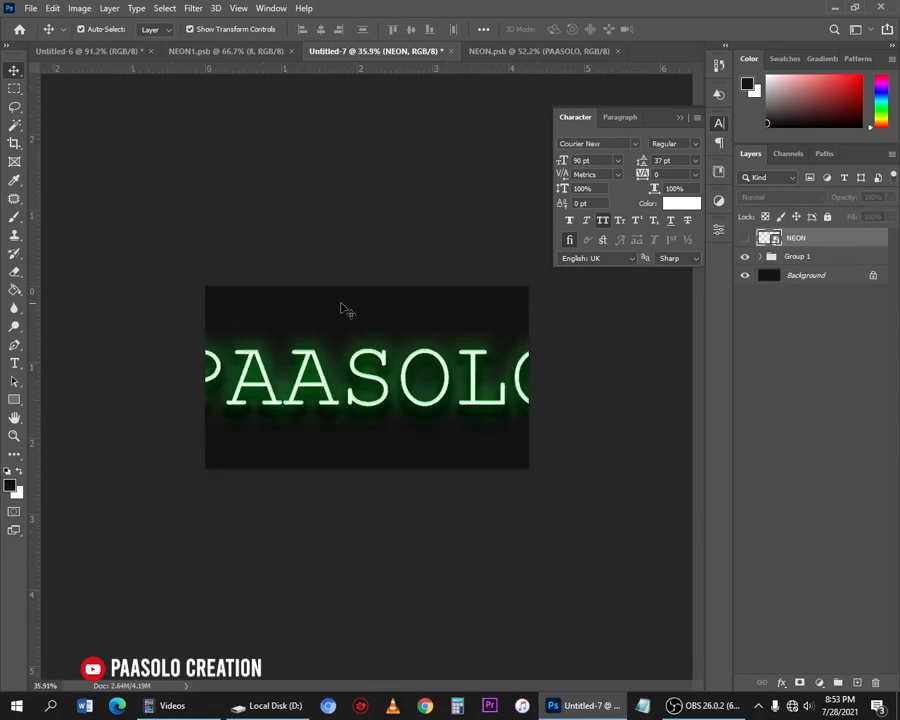
pyautogui.click(505, 50)
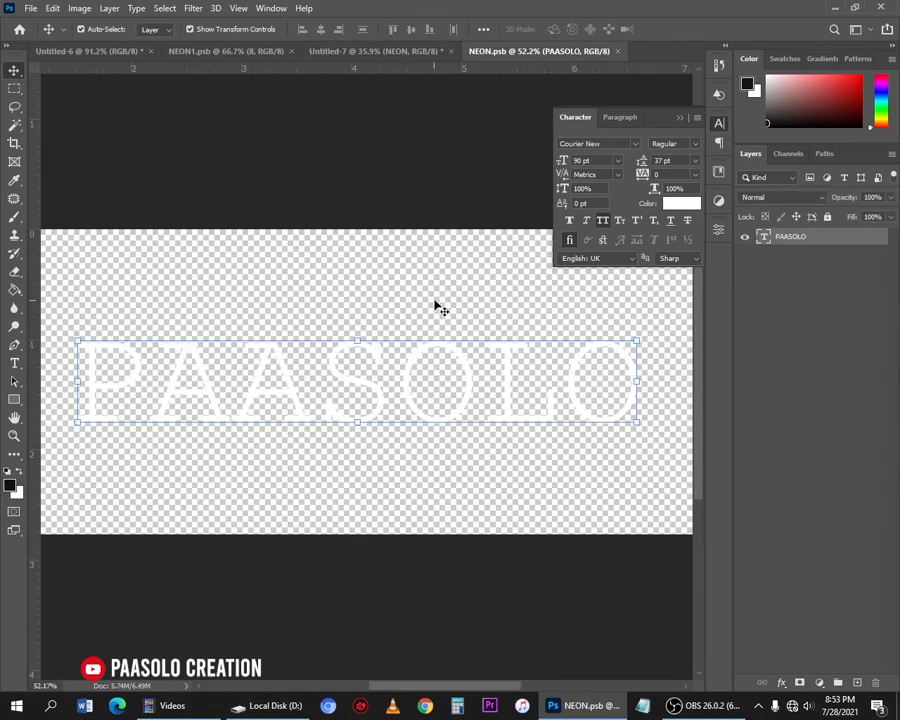
pyautogui.hotkey('ctrl', 't')
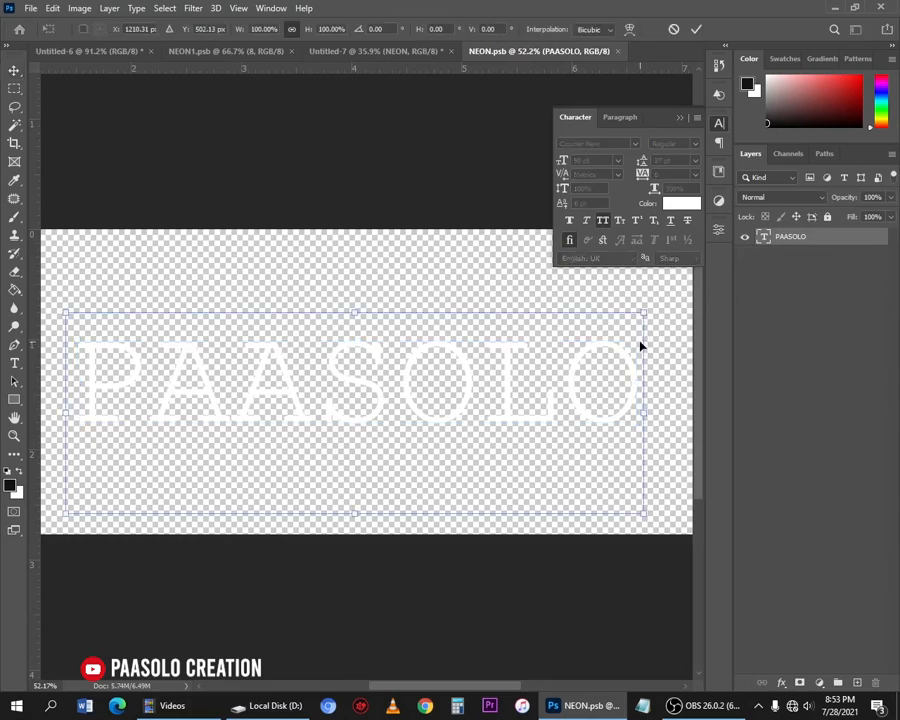
pyautogui.moveTo(645, 320); pyautogui.dragTo(554, 341)
pyautogui.press('Return')
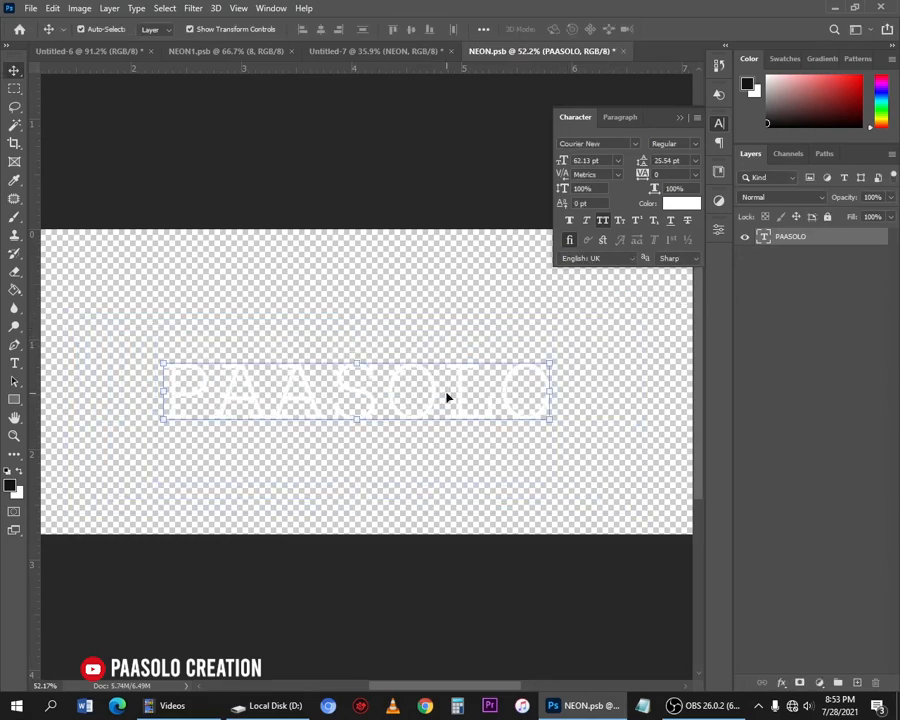
pyautogui.moveTo(450, 400); pyautogui.dragTo(450, 393)
# Return to Untitled-7 with the saved contents and inspect the resized PAASOLO neon text at several magnifications
pyautogui.click(381, 52)
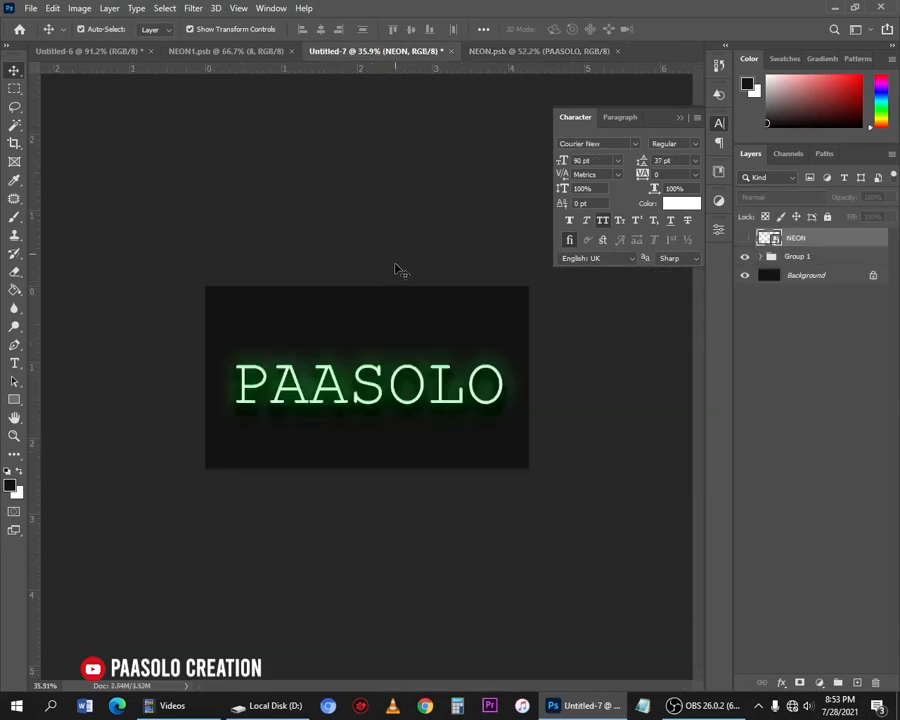
pyautogui.hotkey('ctrl', '+')
pyautogui.scroll(3, 420, 372)
pyautogui.scroll(-4, 430, 372)
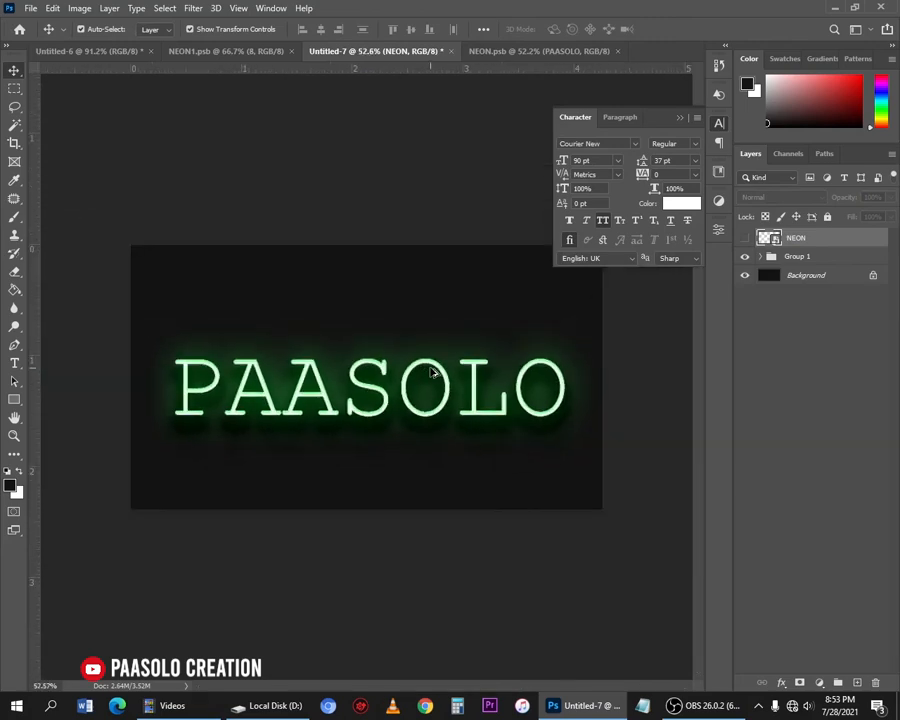
pyautogui.scroll(2, 432, 372)
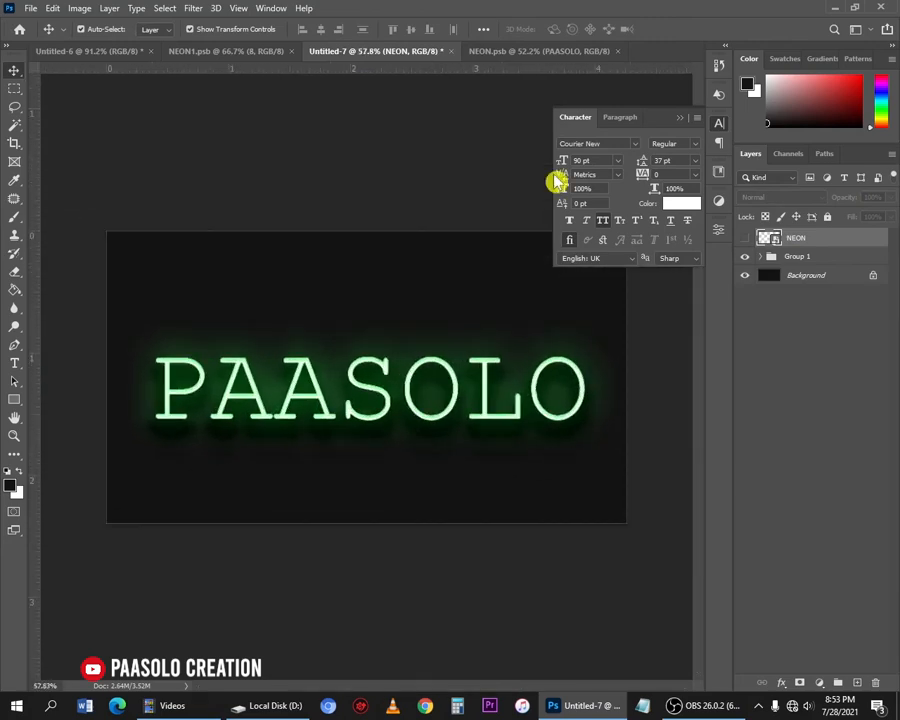
# In NEON.psb, draw a white 970 × 4 px rectangle without stroke above the PAASOLO text and duplicate it below the text
pyautogui.click(544, 50)
pyautogui.click(14, 400)
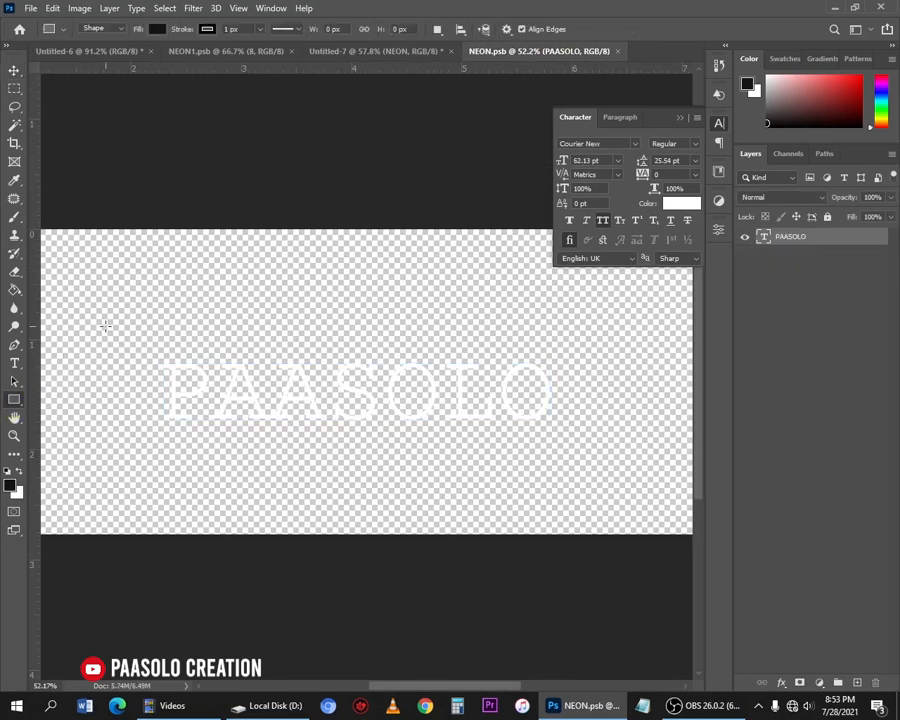
pyautogui.moveTo(164, 319); pyautogui.dragTo(528, 322)
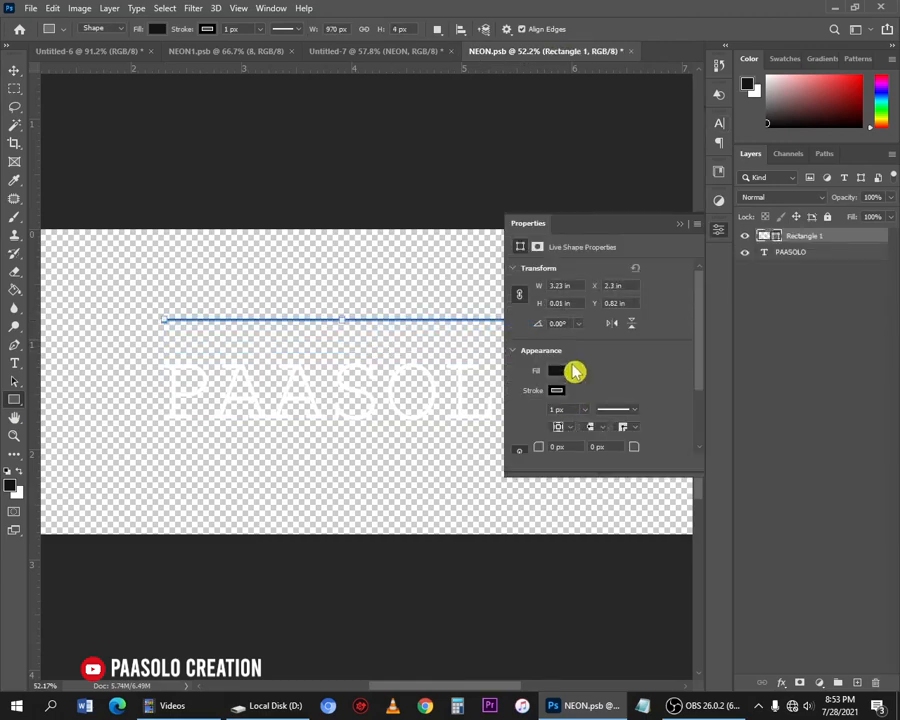
pyautogui.click(557, 390)
pyautogui.click(529, 417)
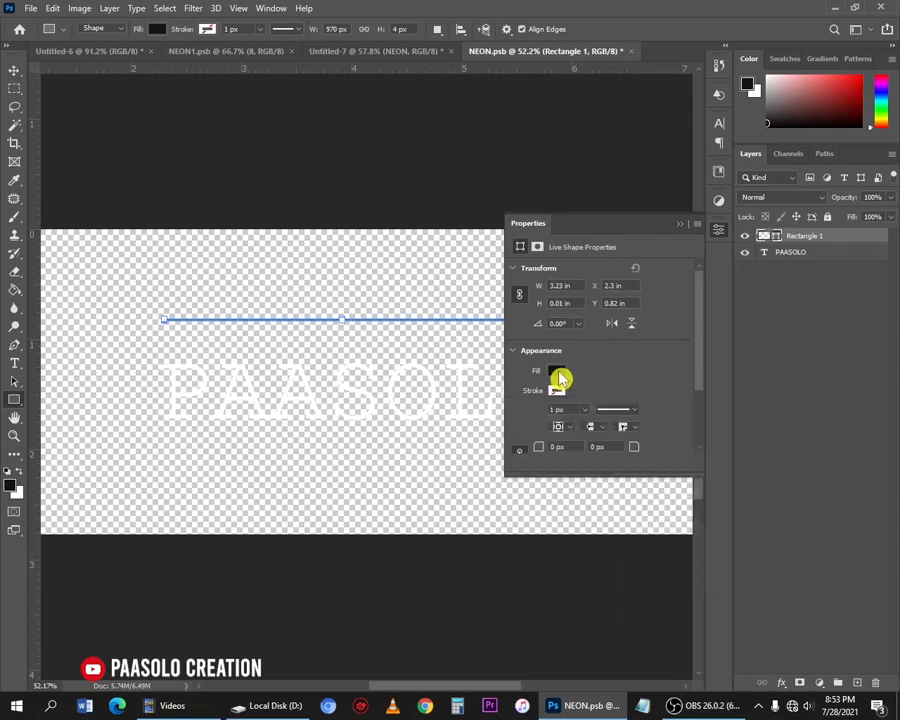
pyautogui.click(556, 371)
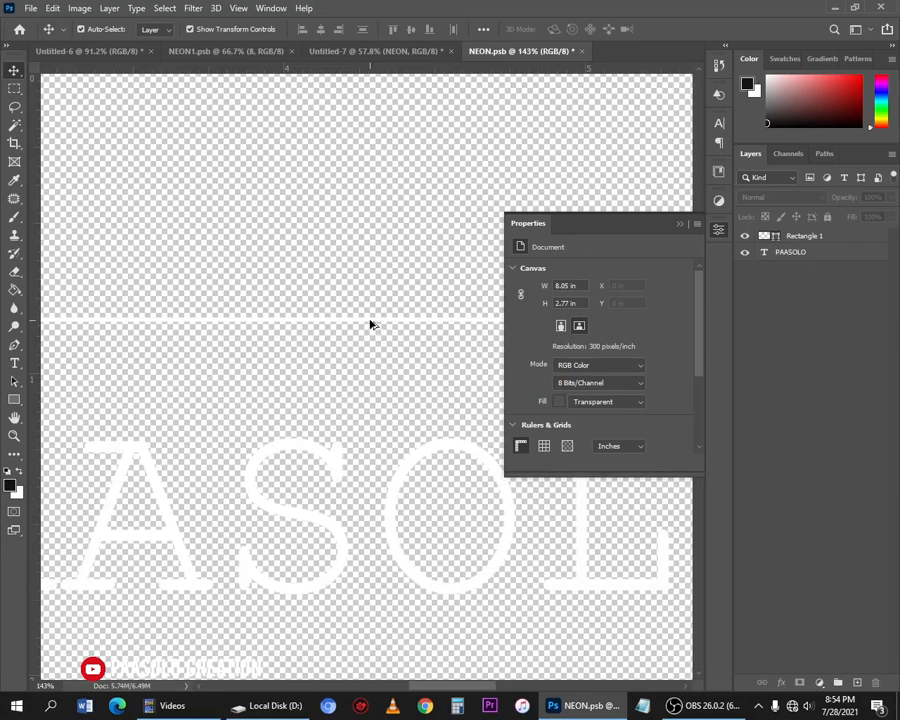
pyautogui.moveTo(365, 323); pyautogui.dragTo(376, 683)
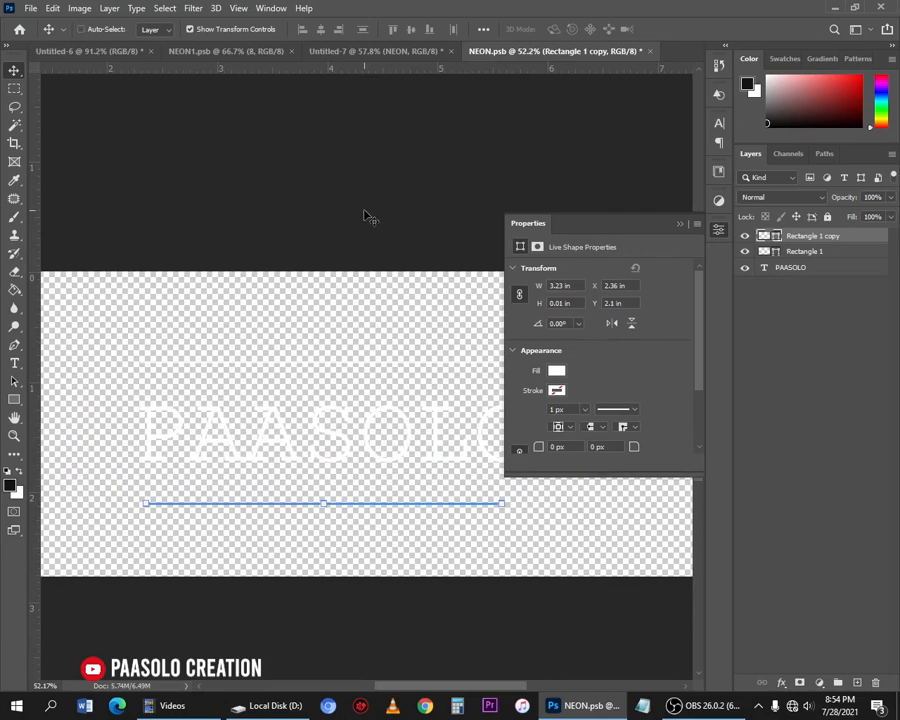
# Save the smart object's contents and view the neon lines around PAASOLO in Untitled-7 with the properties collapsed
pyautogui.hotkey('ctrl', 's')
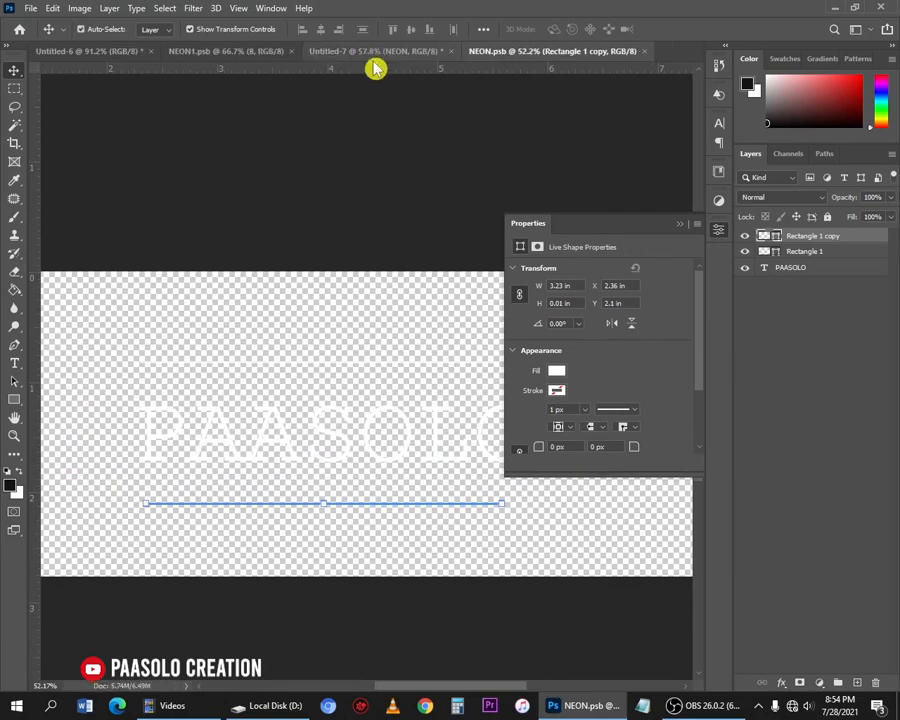
pyautogui.click(376, 53)
pyautogui.hotkey('ctrl', '-')
pyautogui.hotkey('ctrl', '-')
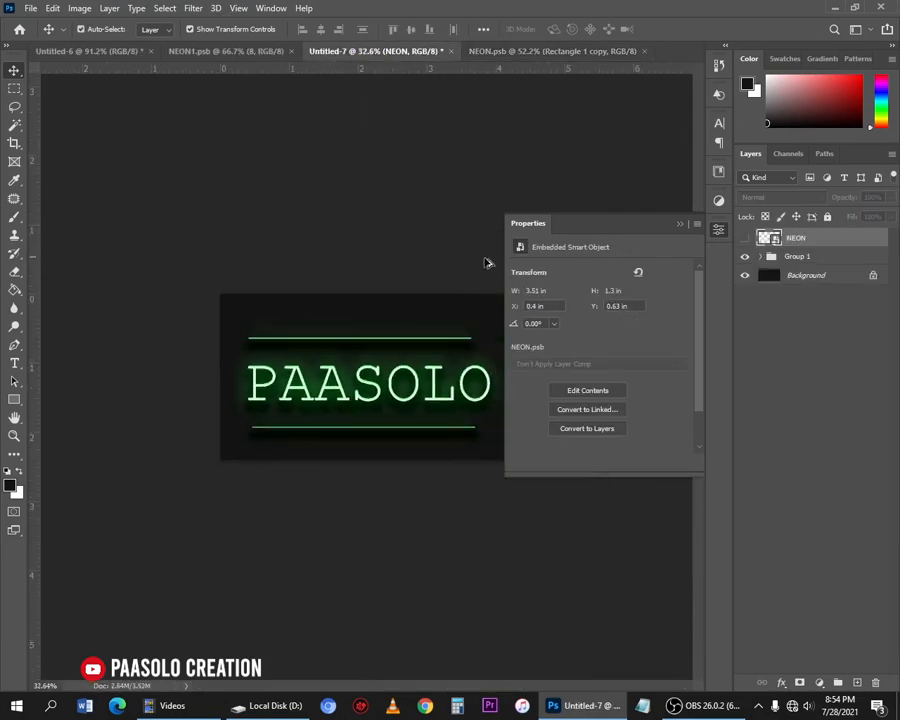
pyautogui.click(681, 225)
pyautogui.scroll(4, 408, 241)
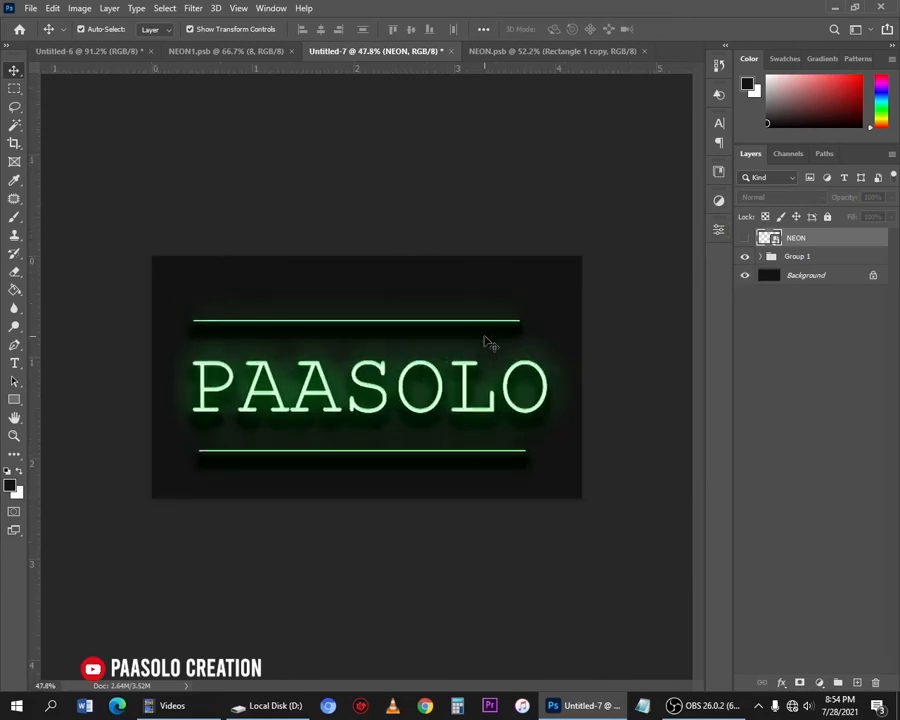
# Align both lines and the PAASOLO text in NEON.psb on their horizontal centers and save the contents
pyautogui.click(544, 55)
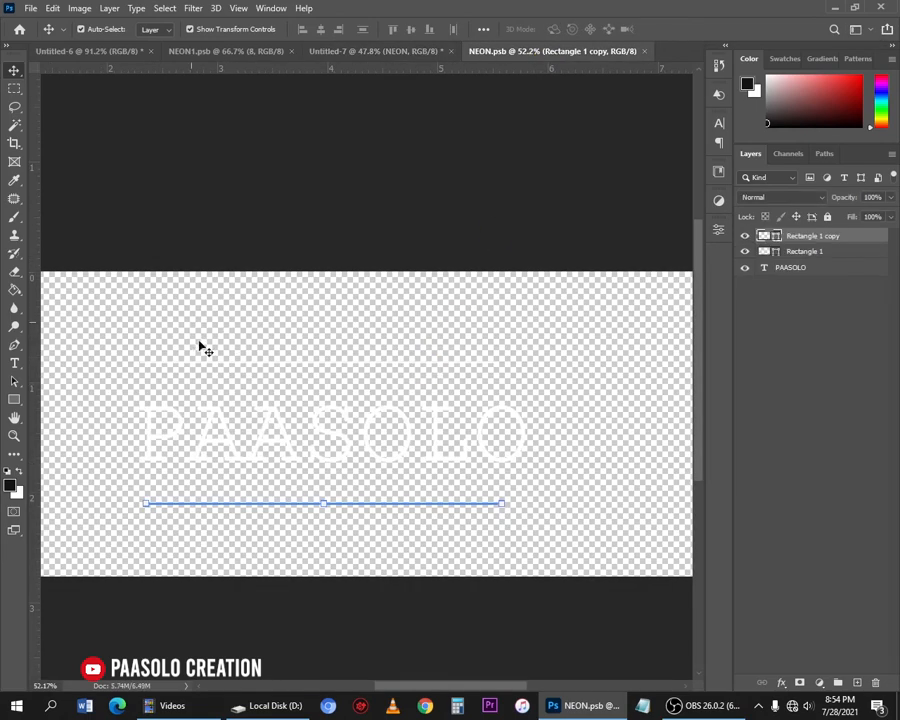
pyautogui.moveTo(192, 321); pyautogui.dragTo(450, 578)
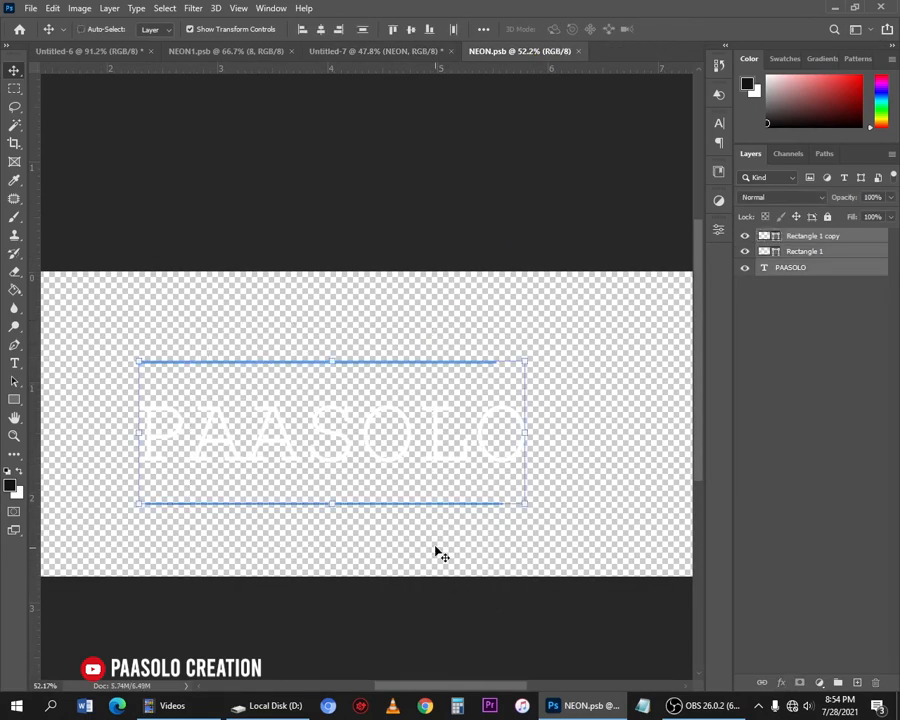
pyautogui.click(320, 30)
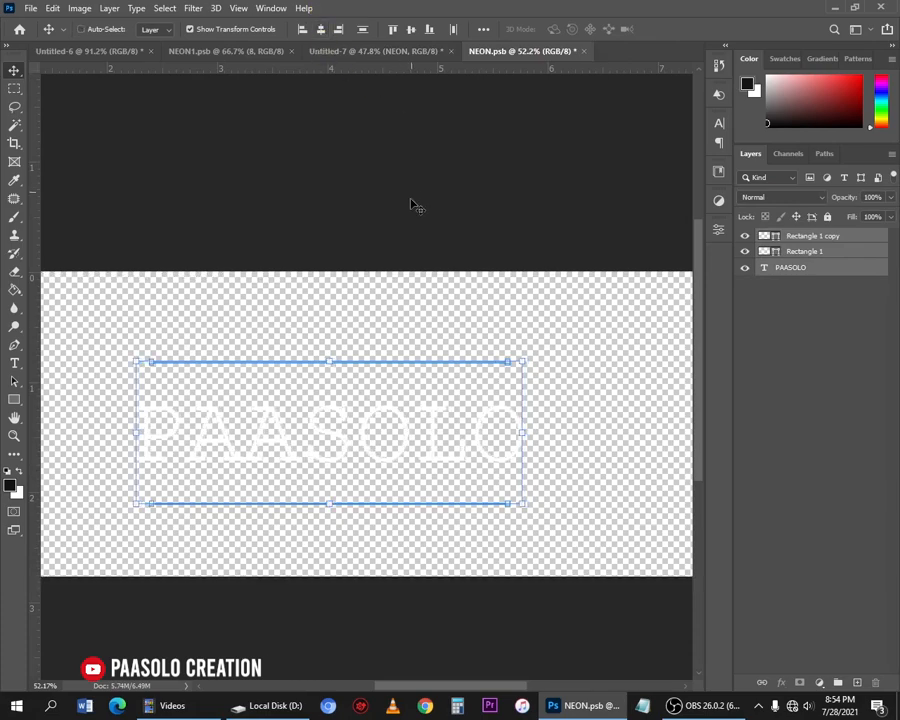
pyautogui.hotkey('ctrl', 's')
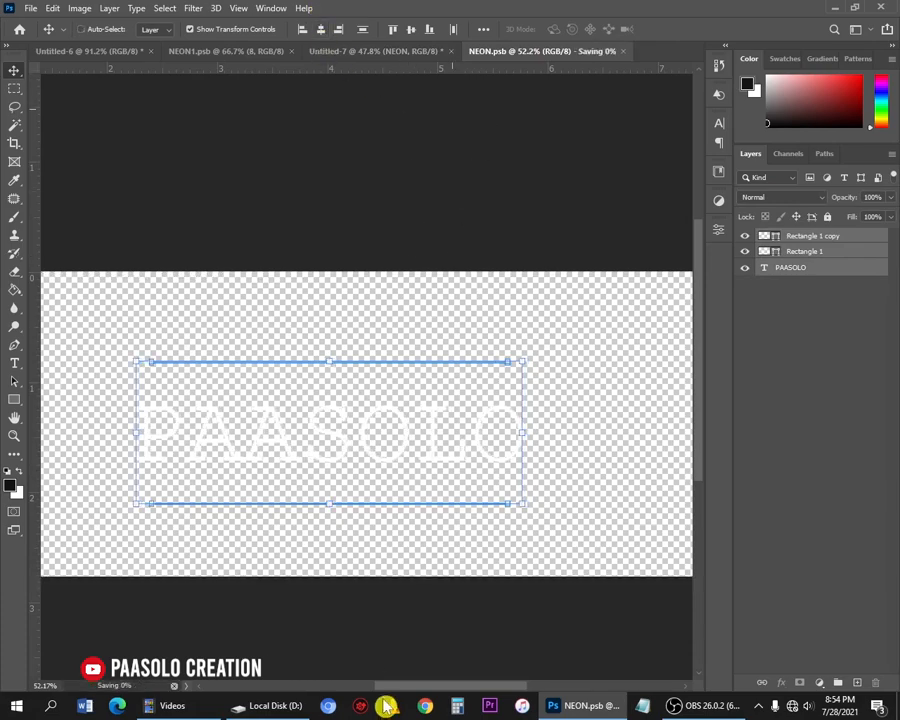
# Place the YRN logo image 6 from Local Disk (D:) into NEON.psb, with the text, lines and layer 8 hidden
pyautogui.click(275, 706)
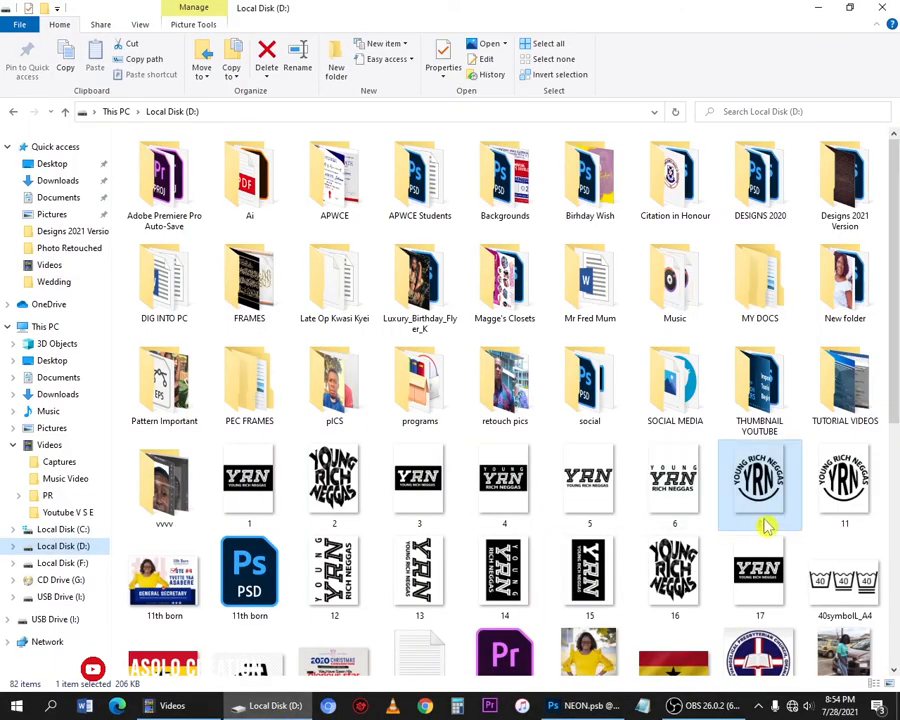
pyautogui.moveTo(584, 482); pyautogui.dragTo(443, 387)
pyautogui.hotkey('alt', 'Tab')
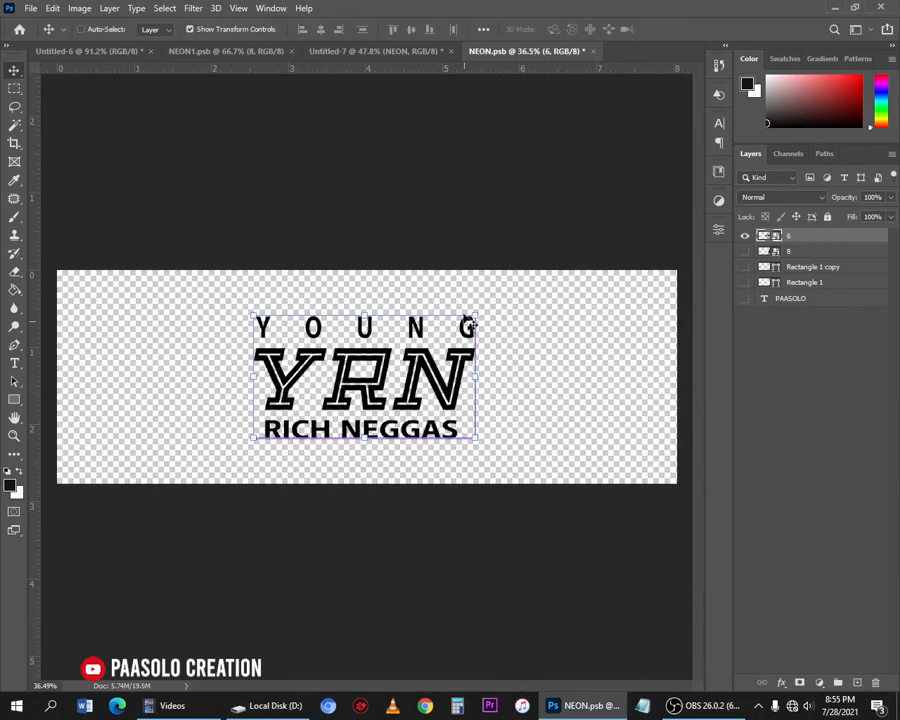
# Enlarge the placed YRN logo to fill most of the canvas height, fine-tune its vertical position, and save the contents
pyautogui.hotkey('ctrl', 't')
pyautogui.moveTo(492, 203); pyautogui.dragTo(505, 183)
pyautogui.press('Return')
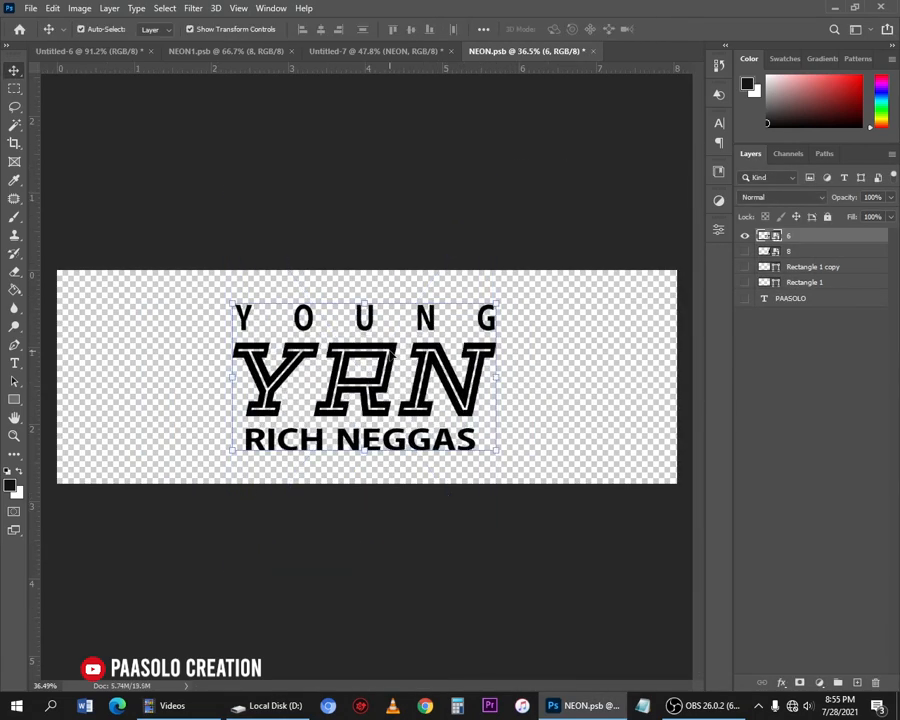
pyautogui.press('Down')
pyautogui.press('Down')
pyautogui.press('Down')
pyautogui.press('Down')
pyautogui.press('Down')
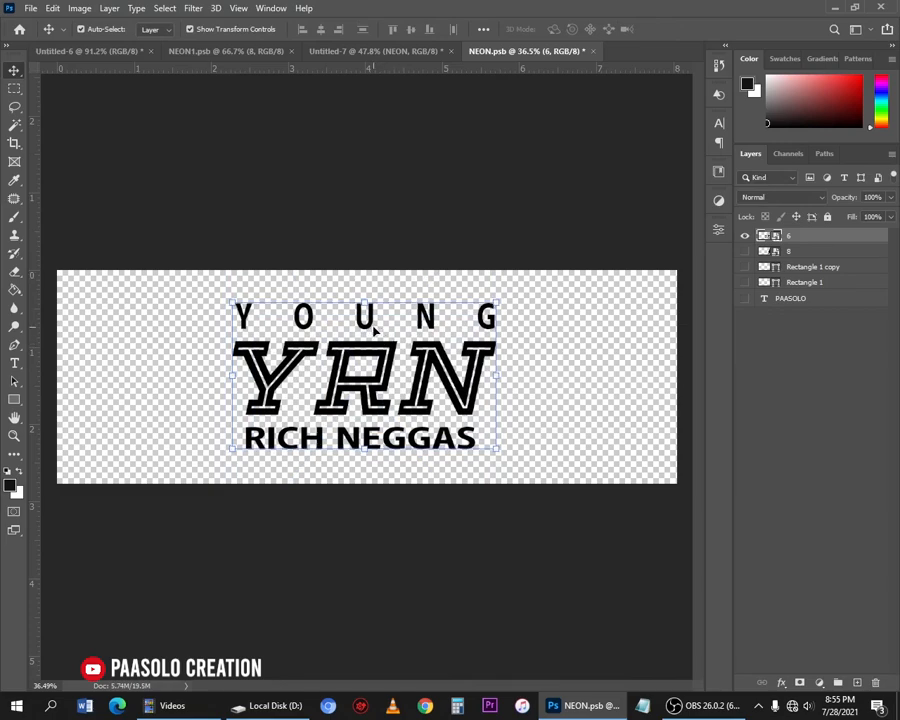
pyautogui.scroll(3, 388, 296)
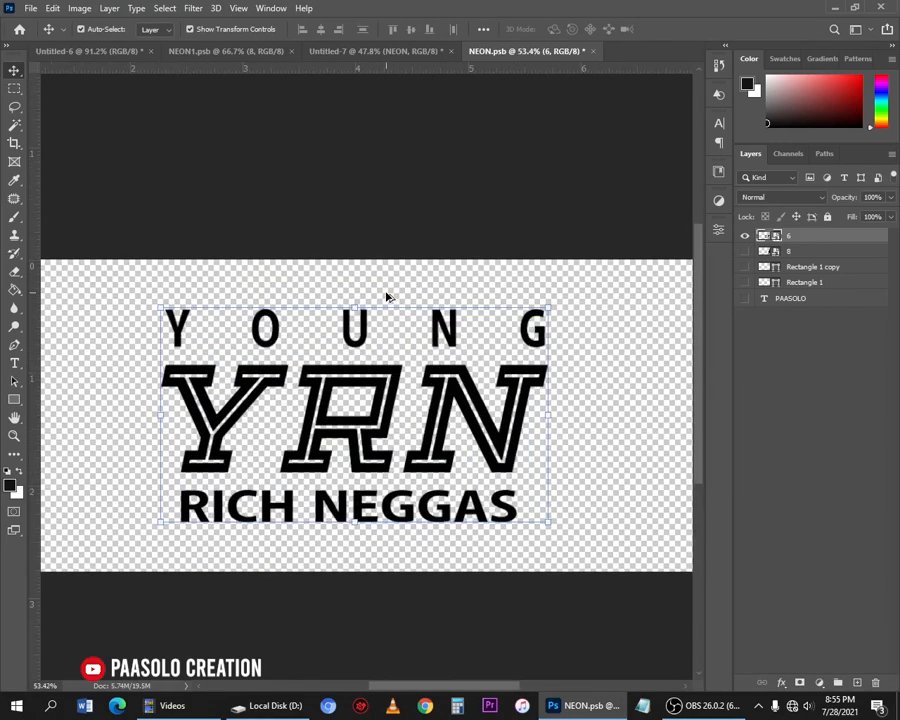
pyautogui.scroll(-2, 388, 296)
pyautogui.scroll(1, 388, 296)
pyautogui.hotkey('ctrl', 's')
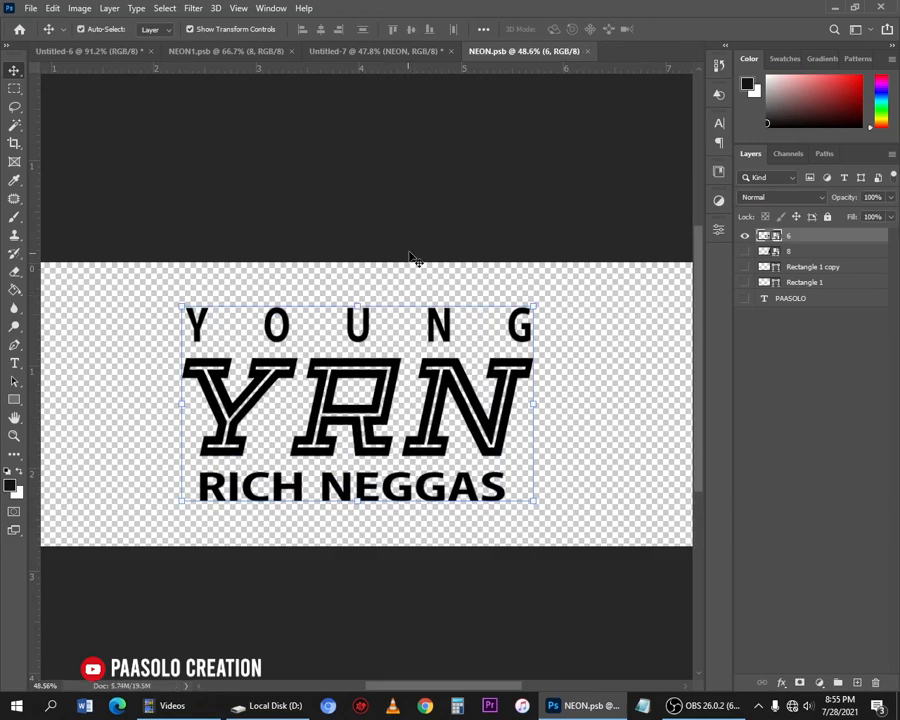
# Switch to Untitled-7 and inspect the neon effect on the YRN logo
pyautogui.scroll(-1, 433, 230)
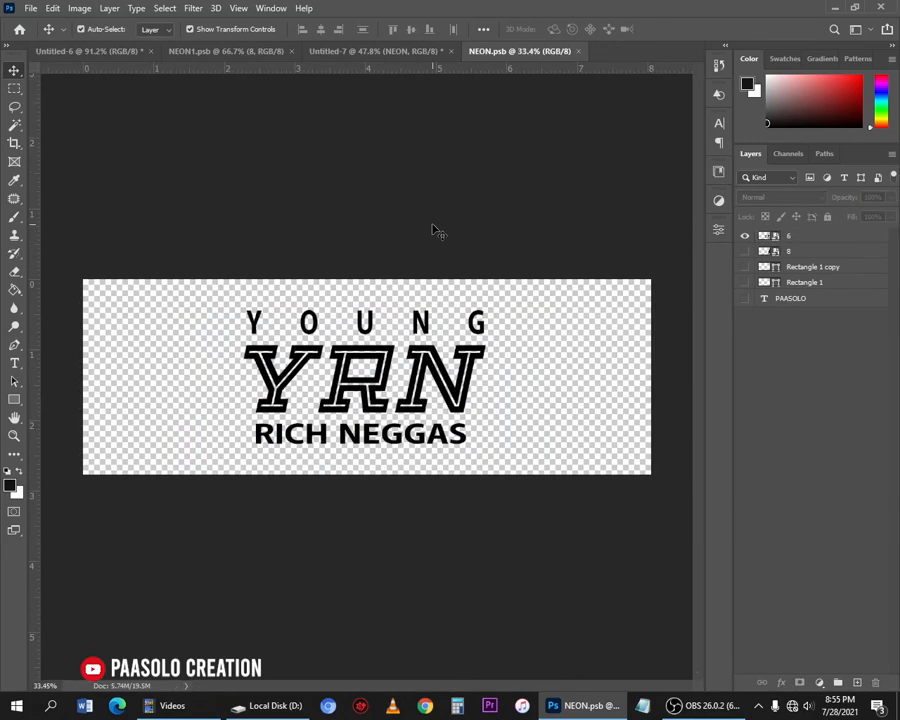
pyautogui.scroll(1, 380, 225)
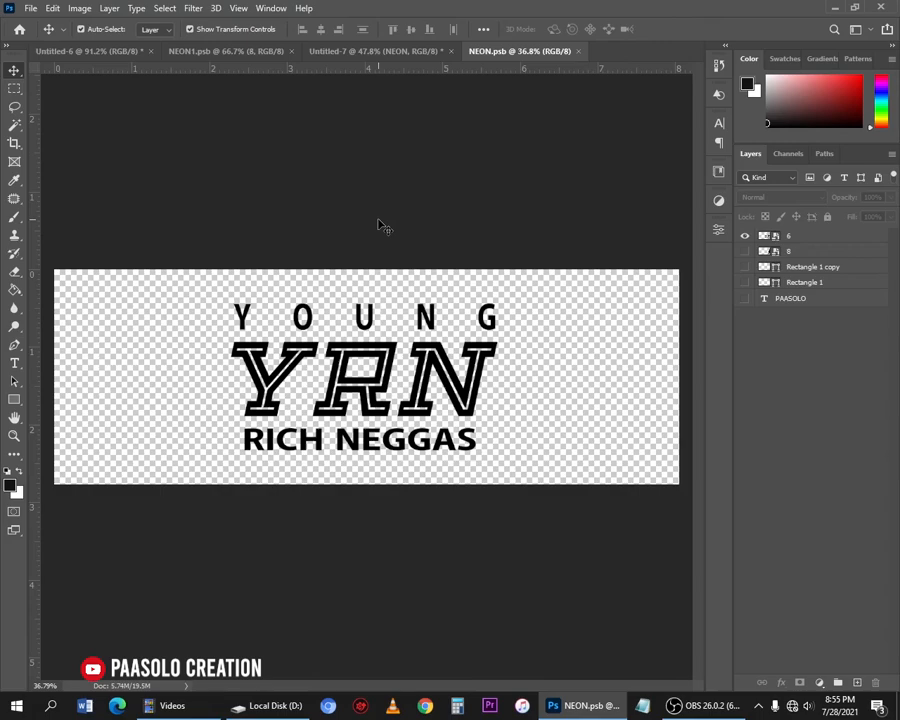
pyautogui.click(426, 55)
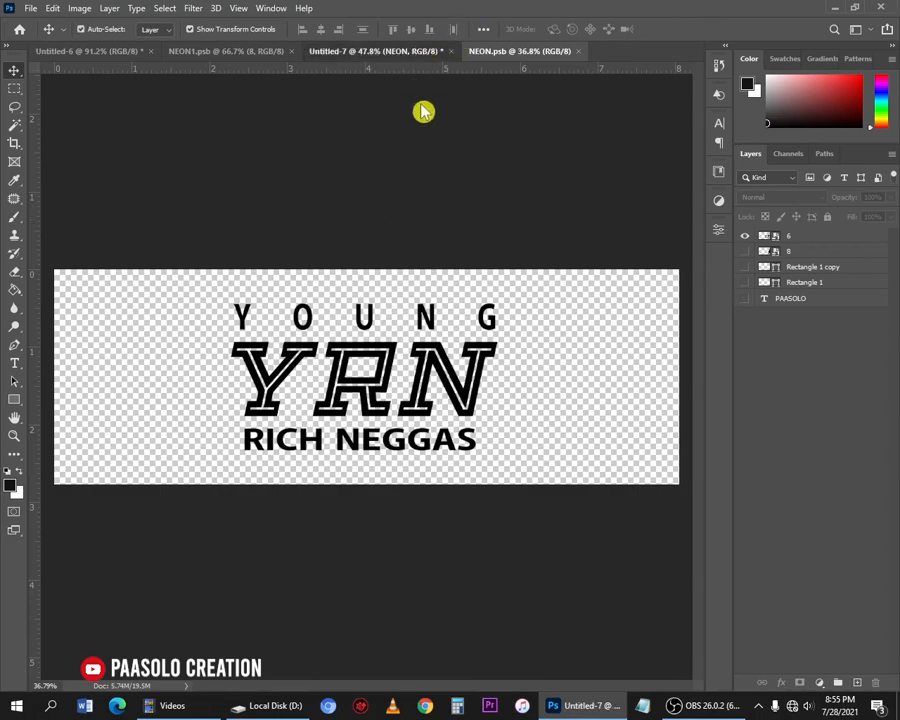
pyautogui.scroll(2, 436, 230)
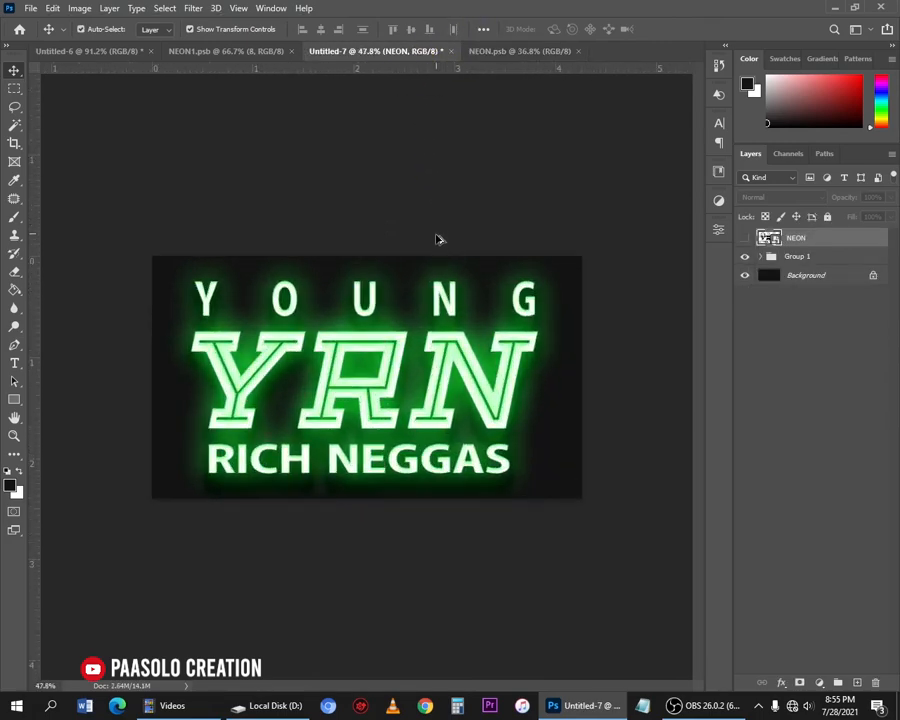
pyautogui.scroll(-2, 438, 238)
# Scale the YRN logo in NEON.psb down to about half its size, reposition it near the canvas middle, and save
pyautogui.click(518, 55)
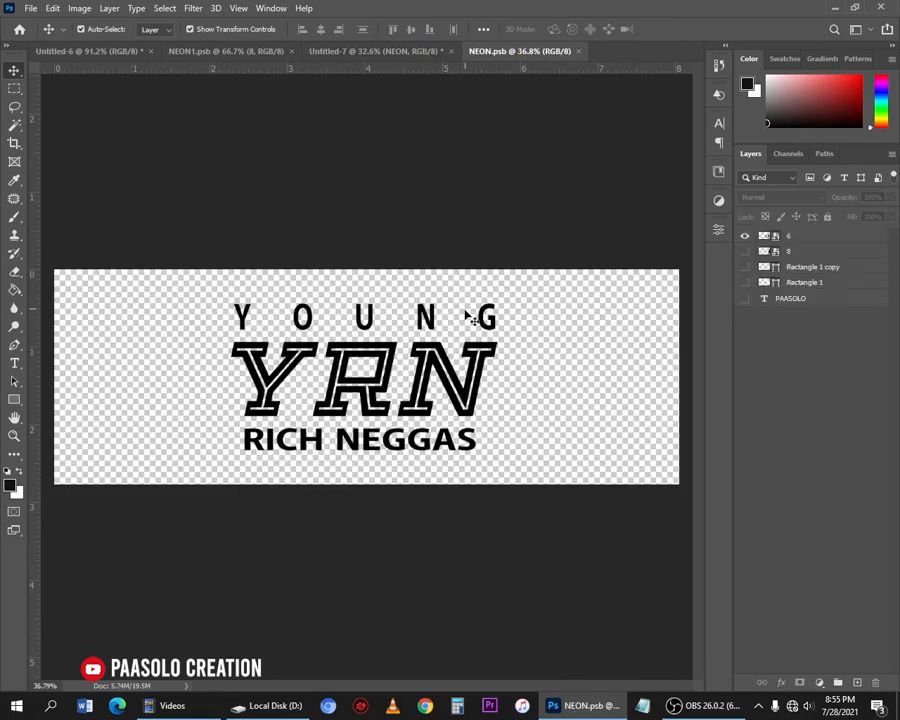
pyautogui.click(447, 355)
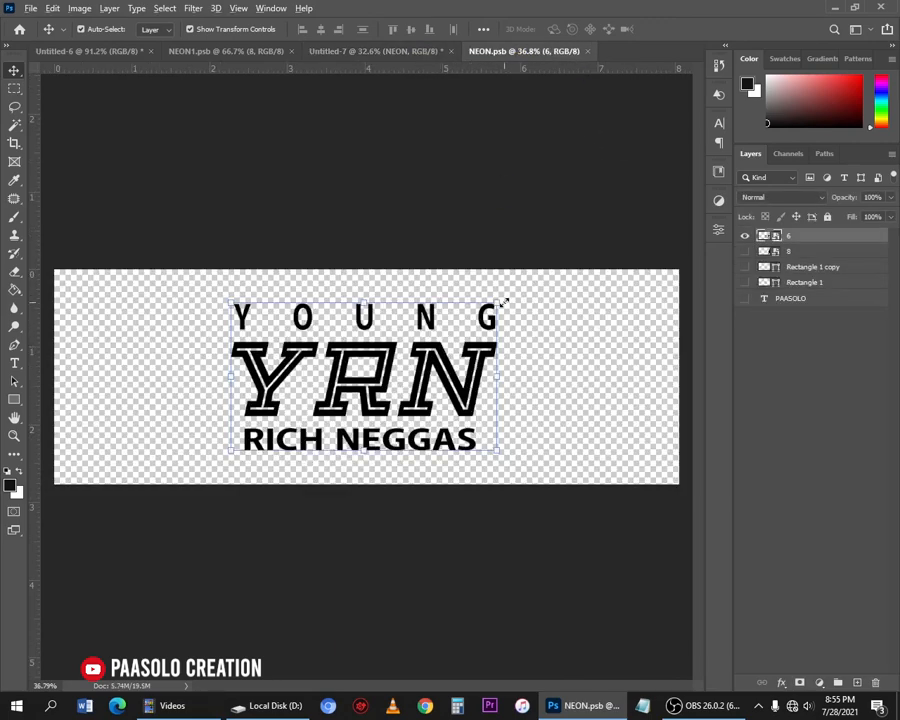
pyautogui.click(505, 300)
pyautogui.moveTo(513, 181); pyautogui.dragTo(467, 231)
pyautogui.moveTo(452, 308); pyautogui.dragTo(410, 328)
pyautogui.moveTo(466, 253); pyautogui.dragTo(466, 263)
pyautogui.press('Return')
pyautogui.hotkey('ctrl', 's')
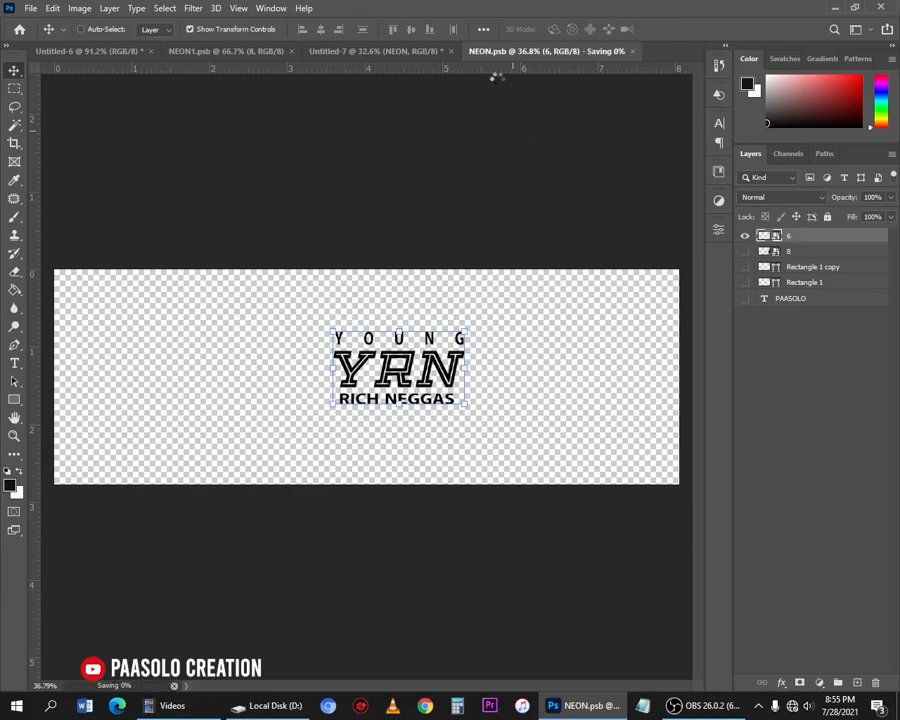
# Check the size and position of the reduced YRN neon logo in Untitled-7
pyautogui.click(418, 56)
pyautogui.scroll(-4, 456, 281)
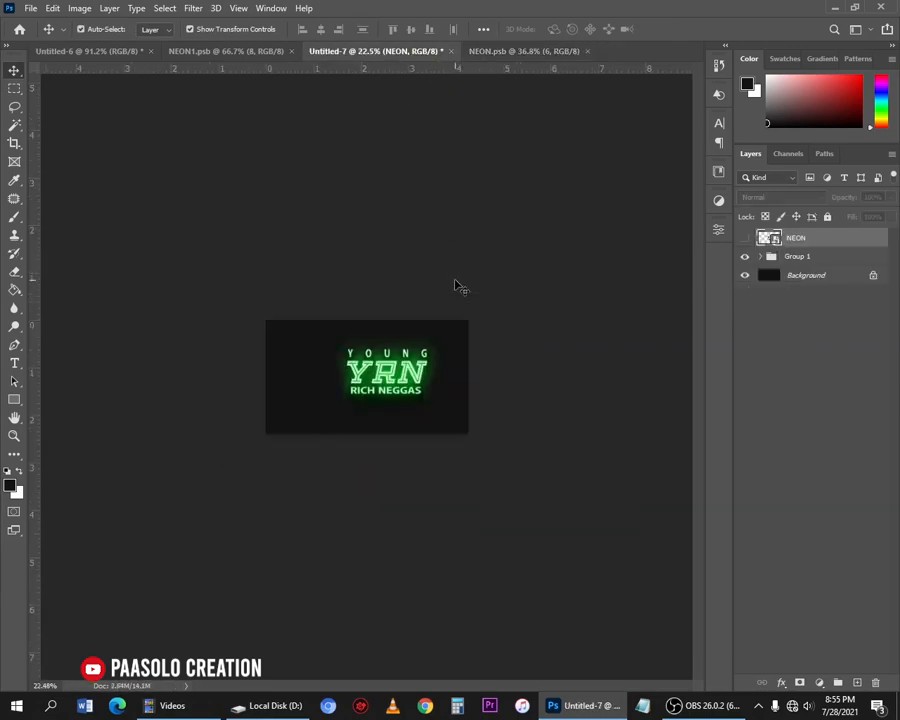
pyautogui.scroll(6, 458, 282)
# Move the YRN logo in NEON.psb left and center it on the whole canvas with the alignment commands
pyautogui.click(536, 53)
pyautogui.moveTo(452, 332); pyautogui.dragTo(420, 334)
pyautogui.hotkey('ctrl', 'a')
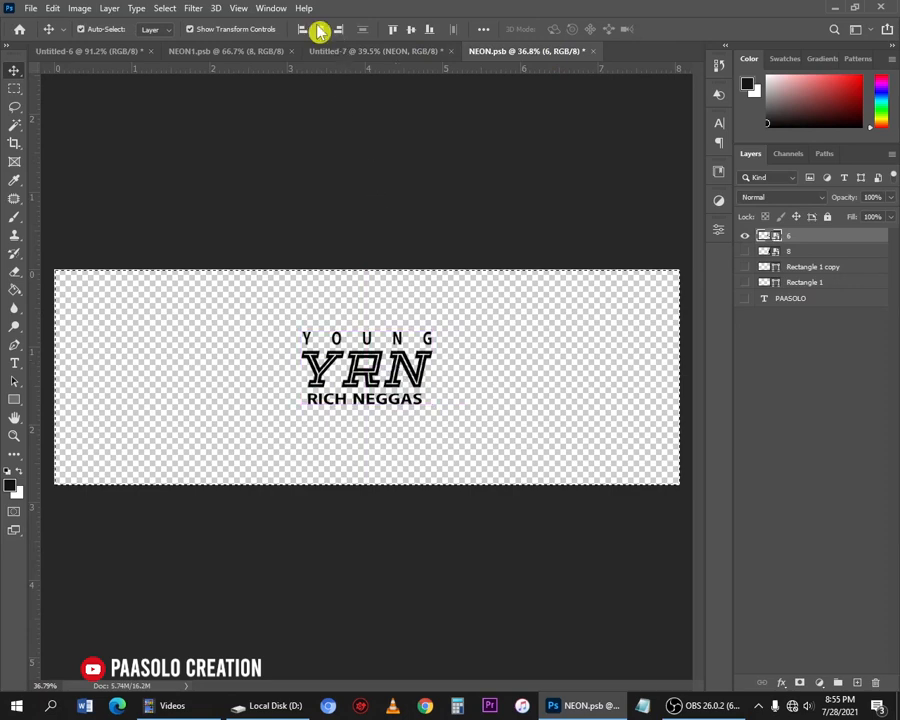
pyautogui.click(394, 30)
pyautogui.click(411, 32)
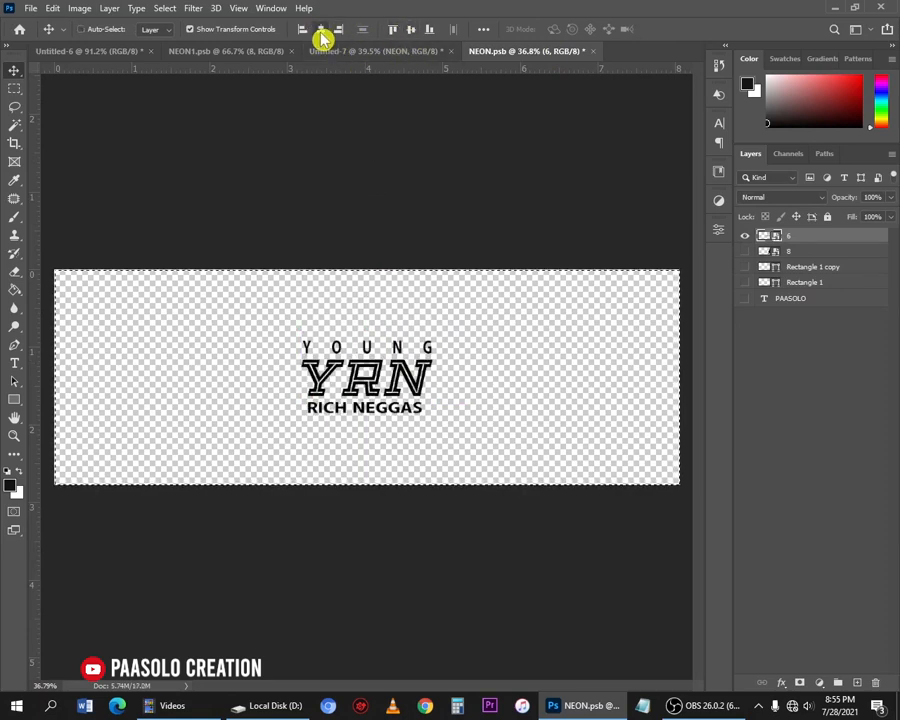
# Clear the selection, show only the round YRN logo on layer 8 centered horizontally on the canvas, and save NEON.psb
pyautogui.hotkey('ctrl', 'd')
pyautogui.click(744, 237)
pyautogui.click(744, 237)
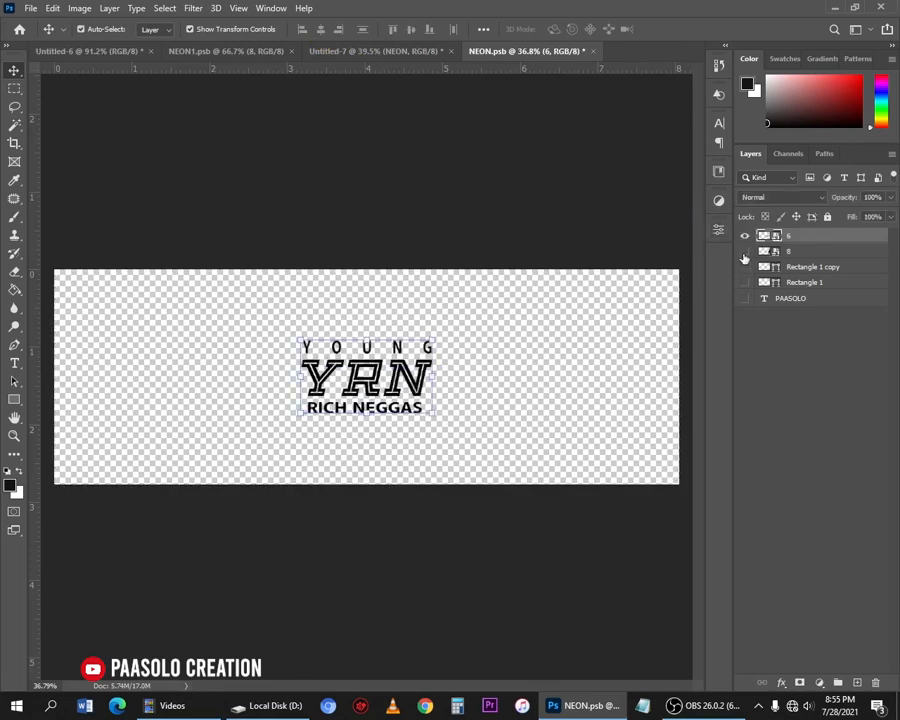
pyautogui.keyDown('alt'); pyautogui.click(744, 252); pyautogui.keyUp('alt')
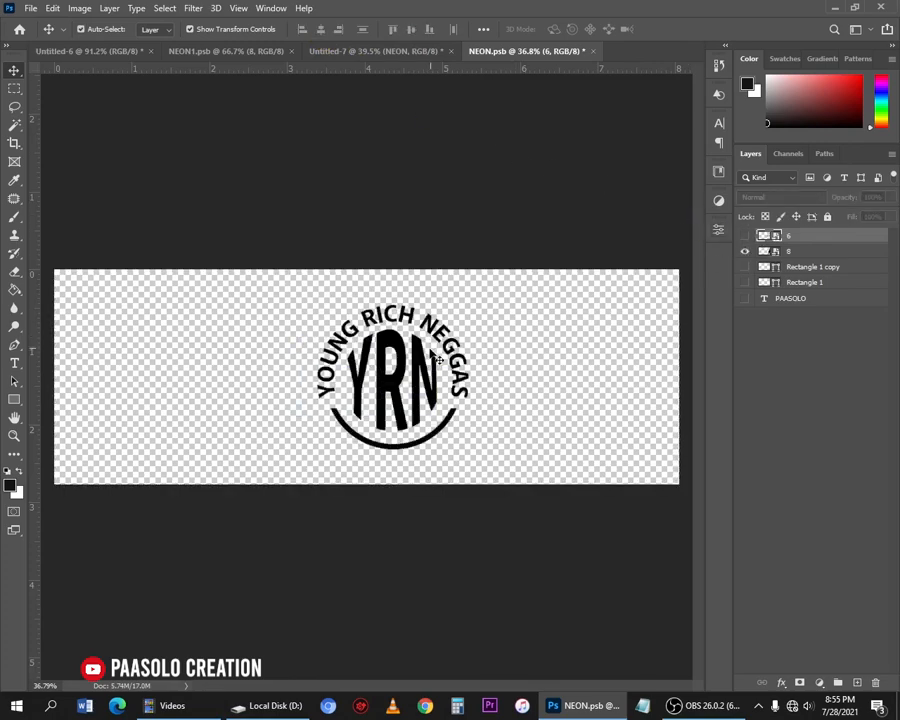
pyautogui.click(434, 359)
pyautogui.click(402, 370)
pyautogui.hotkey('ctrl', 's')
# Switch to Untitled-7 and inspect the neon effect on the round YRN logo at different magnifications
pyautogui.click(383, 53)
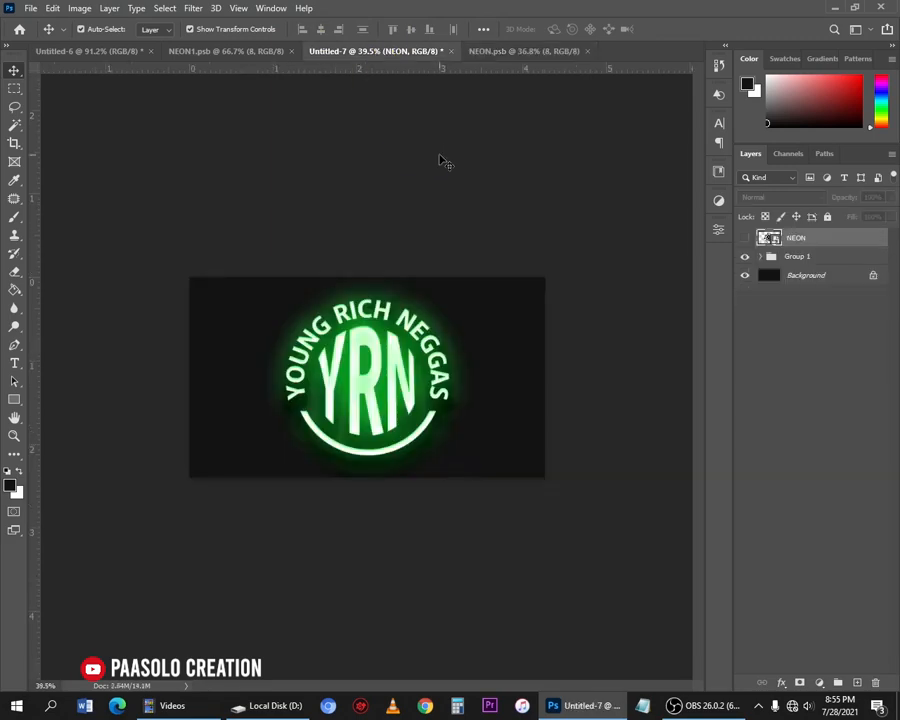
pyautogui.scroll(-1, 440, 199)
pyautogui.scroll(2, 437, 249)
pyautogui.scroll(1, 437, 253)
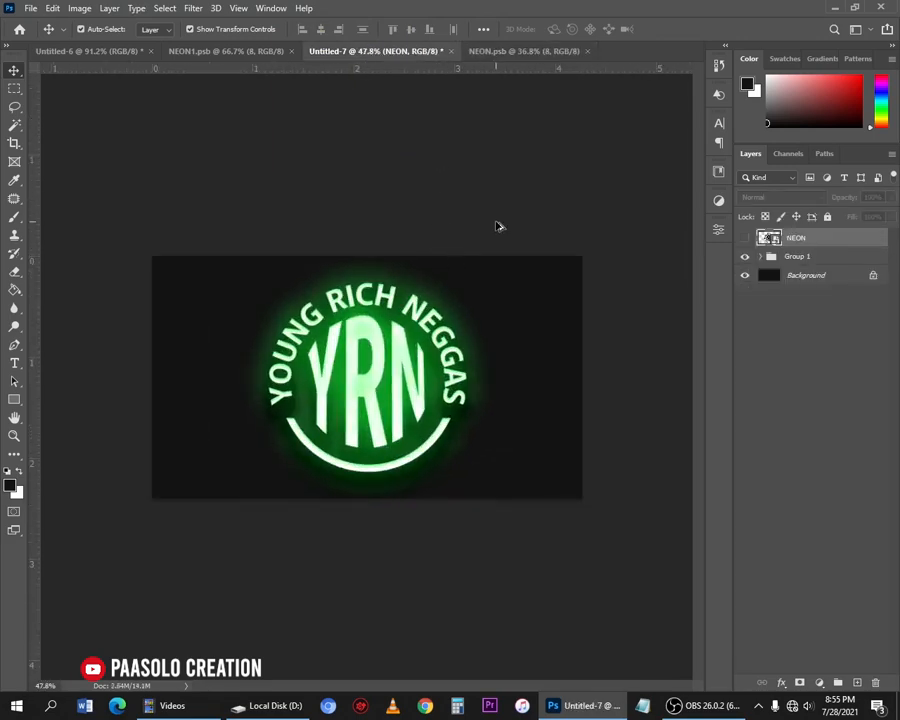
pyautogui.scroll(-5, 464, 207)
pyautogui.scroll(4, 467, 240)
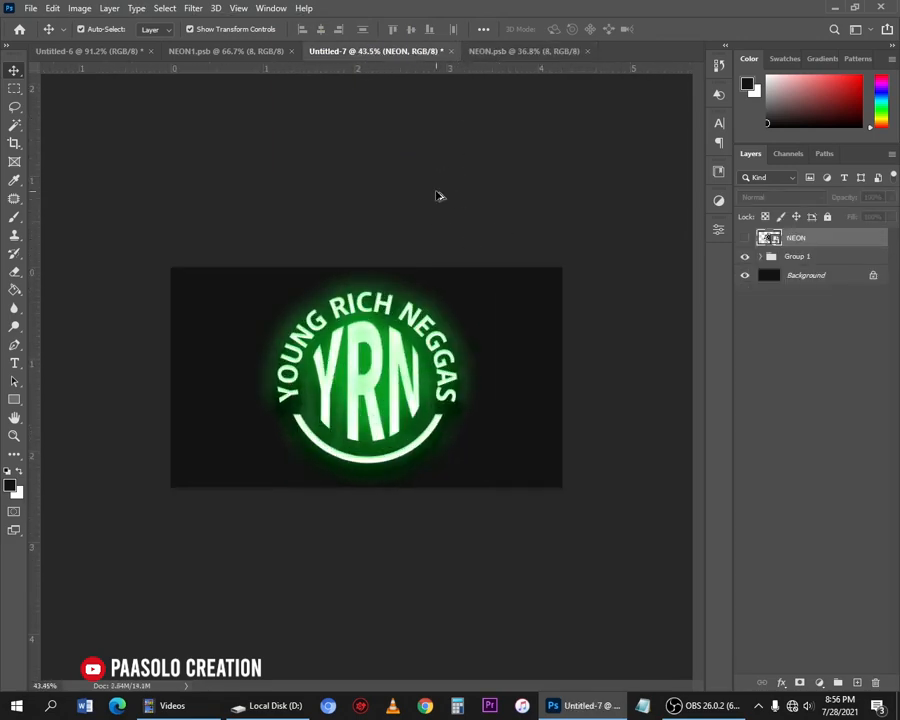
pyautogui.scroll(2, 437, 200)
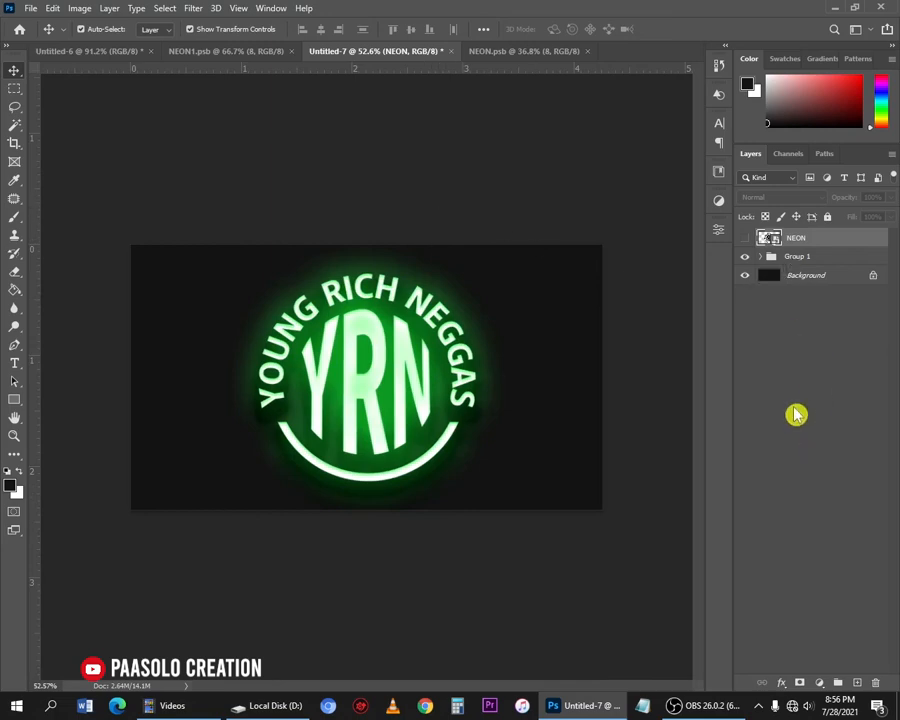
# Add a Hue/Saturation adjustment layer above the NEON layer and set its hue to -55
pyautogui.click(821, 684)
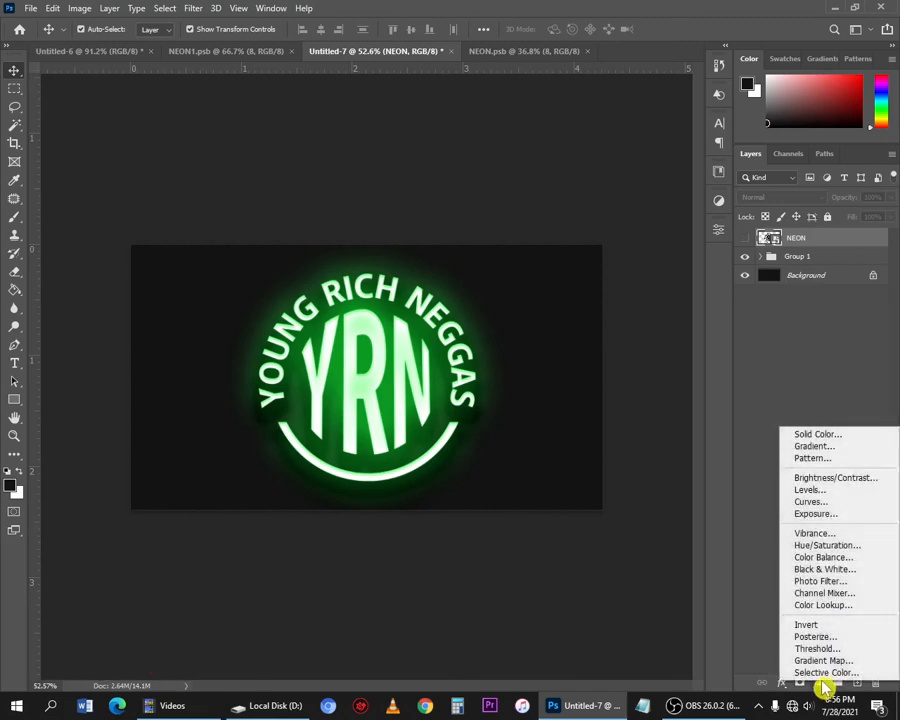
pyautogui.click(838, 545)
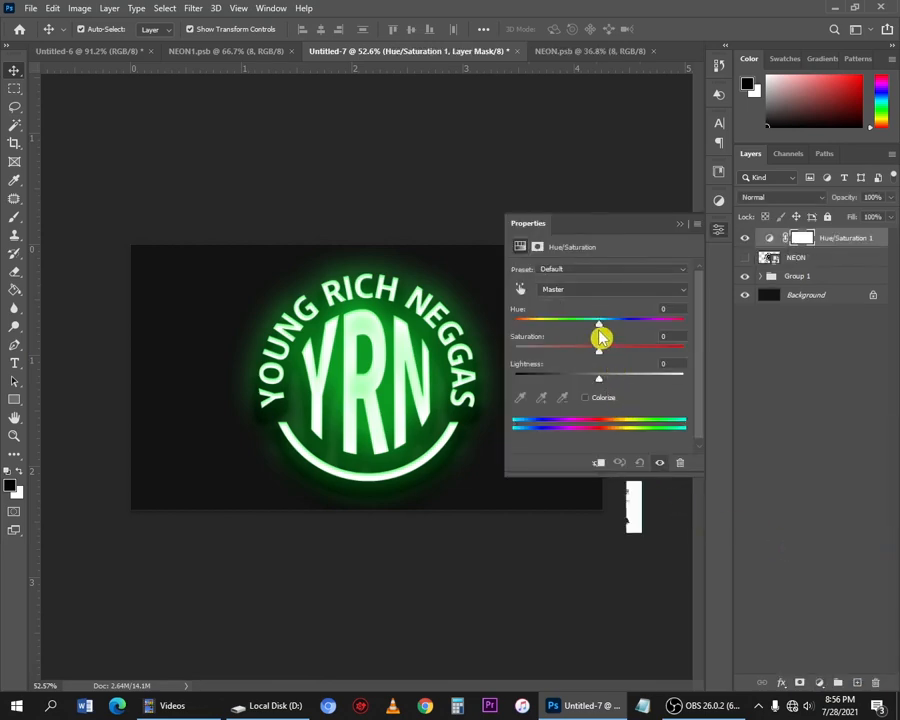
pyautogui.moveTo(599, 331); pyautogui.dragTo(557, 325)
# In NEON.psb, hide the round YRN logo, show the PAASOLO text layer instead, and save
pyautogui.click(560, 51)
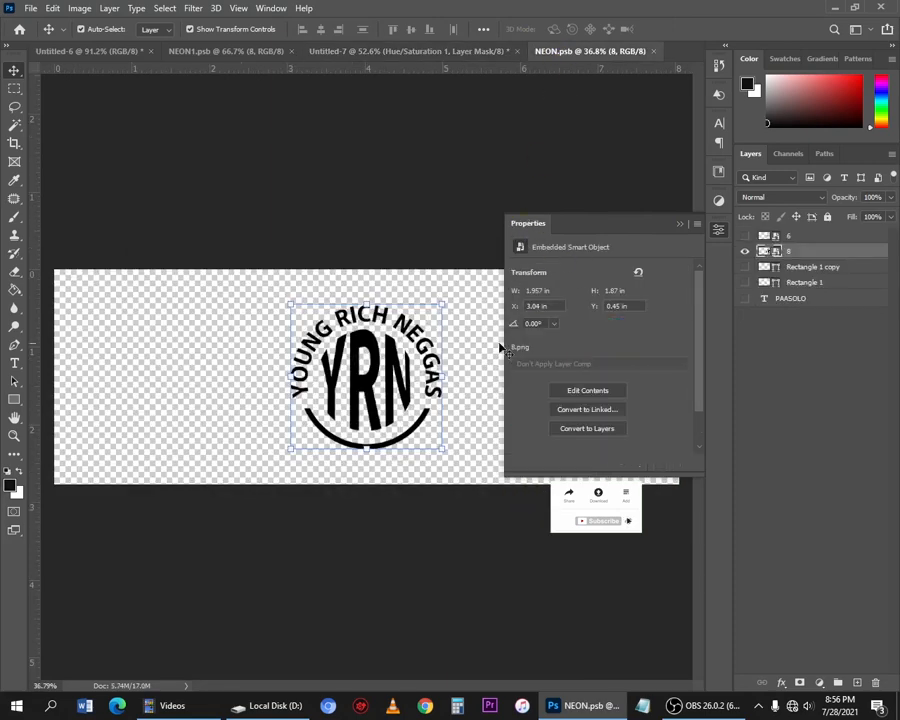
pyautogui.click(744, 251)
pyautogui.click(745, 299)
pyautogui.hotkey('ctrl', 's')
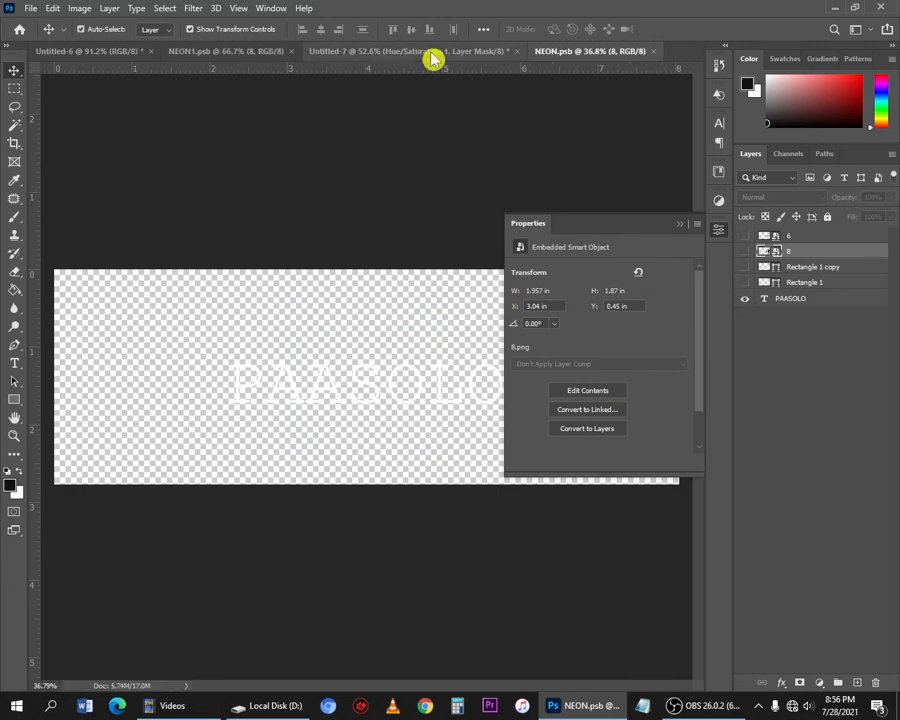
# Return to Untitled-7, set the Hue/Saturation adjustment's hue to +113, and check the recolored PAASOLO neon text
pyautogui.click(431, 55)
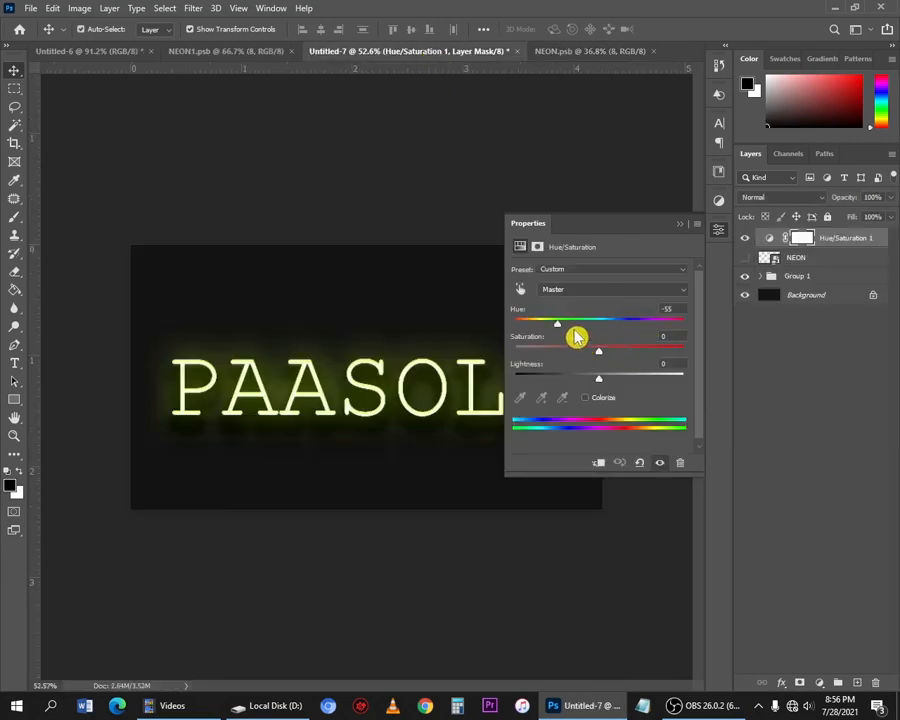
pyautogui.moveTo(561, 331); pyautogui.dragTo(663, 323)
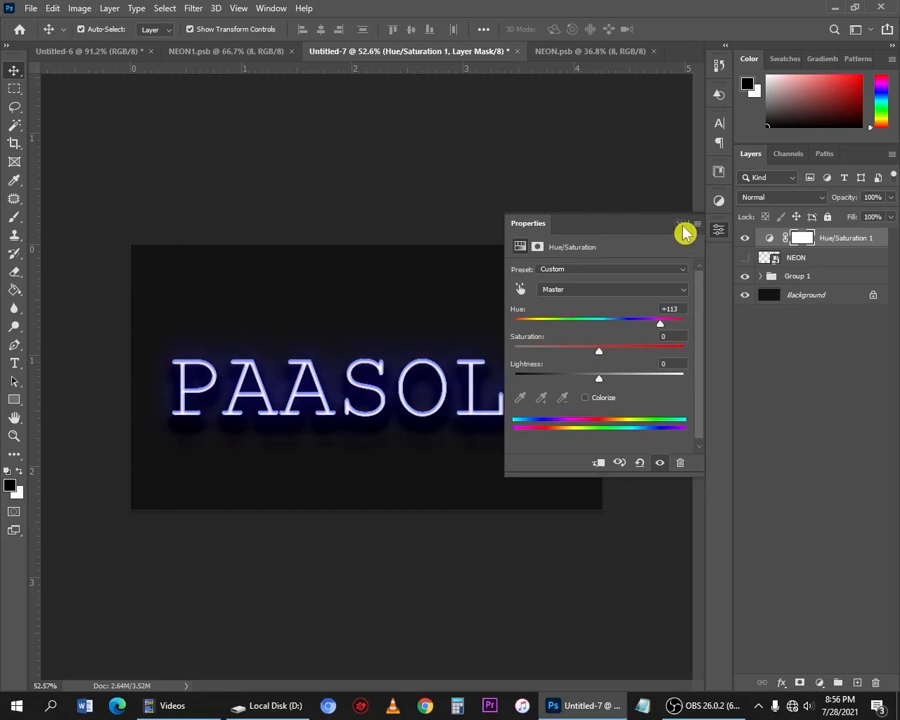
pyautogui.click(684, 232)
pyautogui.scroll(2, 497, 316)
pyautogui.scroll(-3, 432, 400)
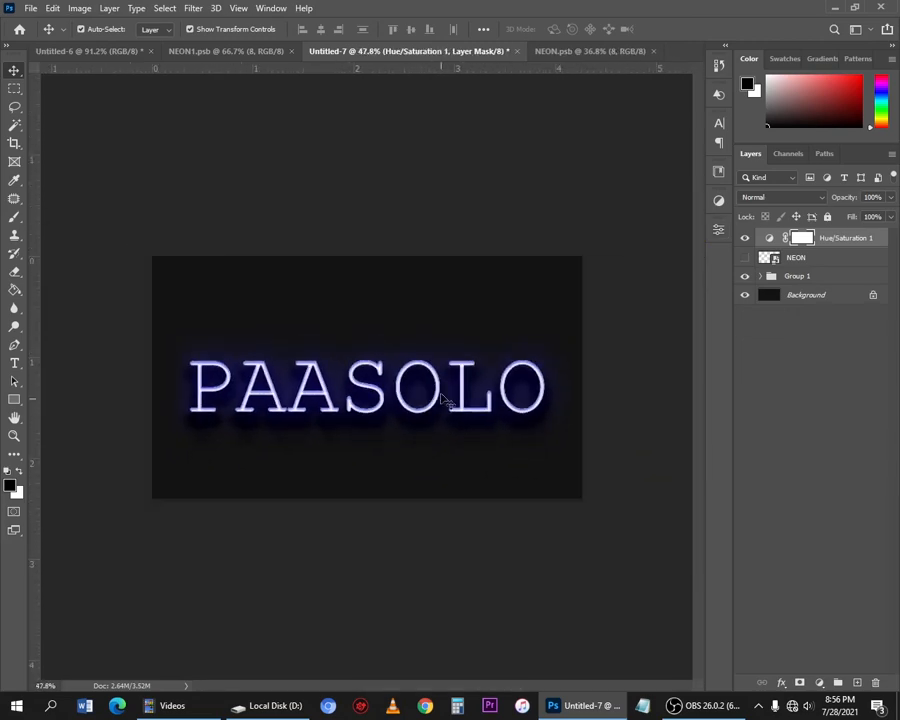